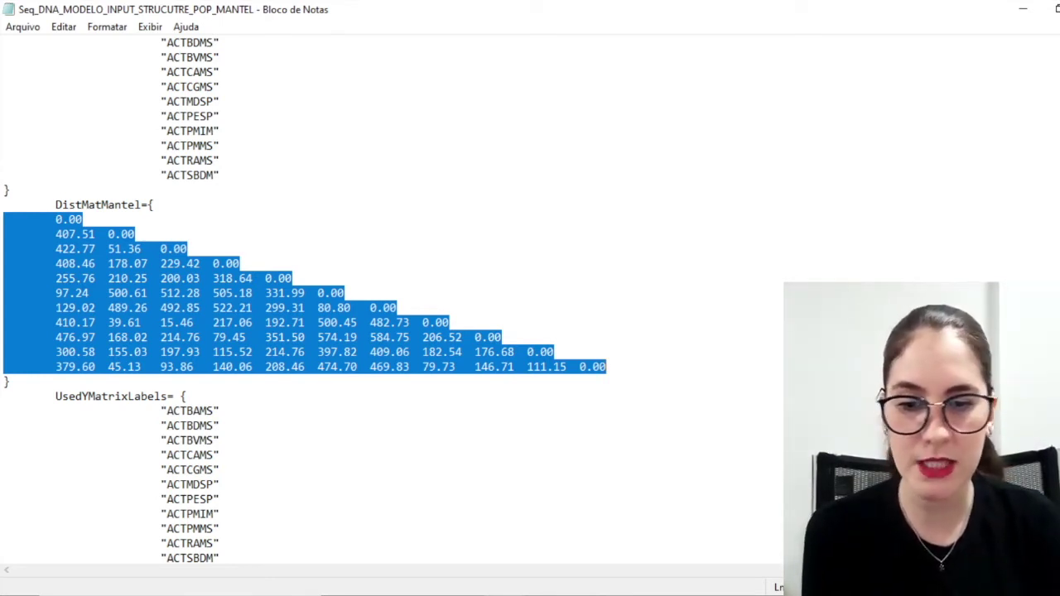
Review the sample, structure and DistMatMantel sections of the input file, and minimise its window
click(59, 219)
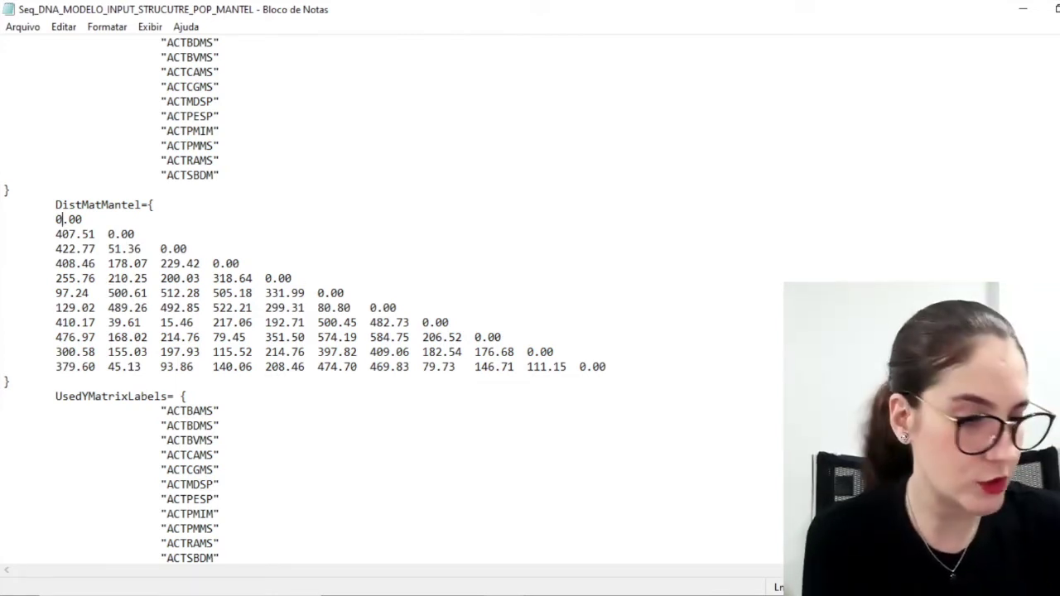
scroll(331, 298, up, 15)
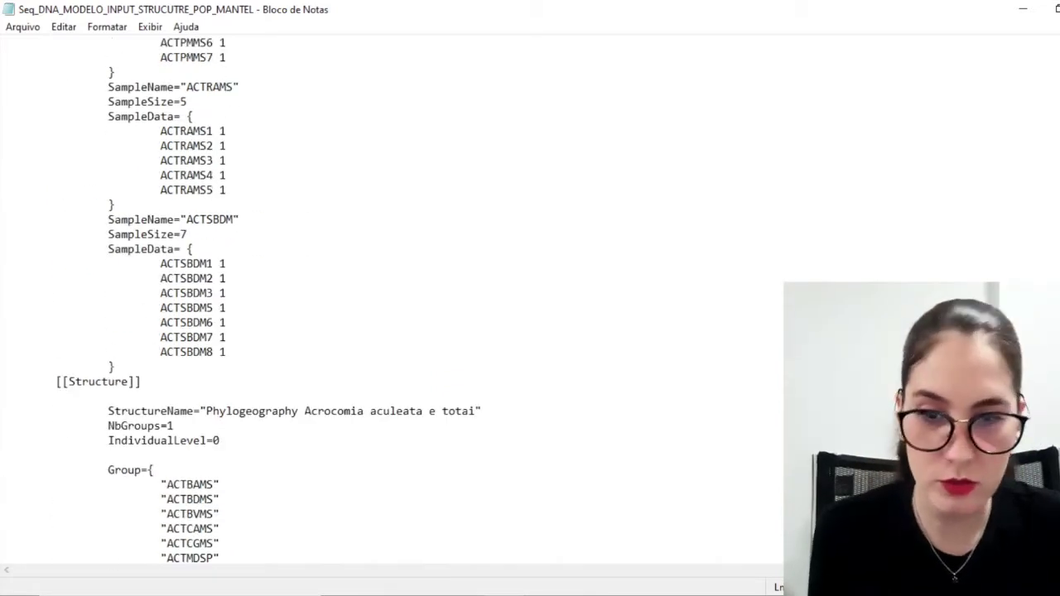
scroll(331, 298, down, 16)
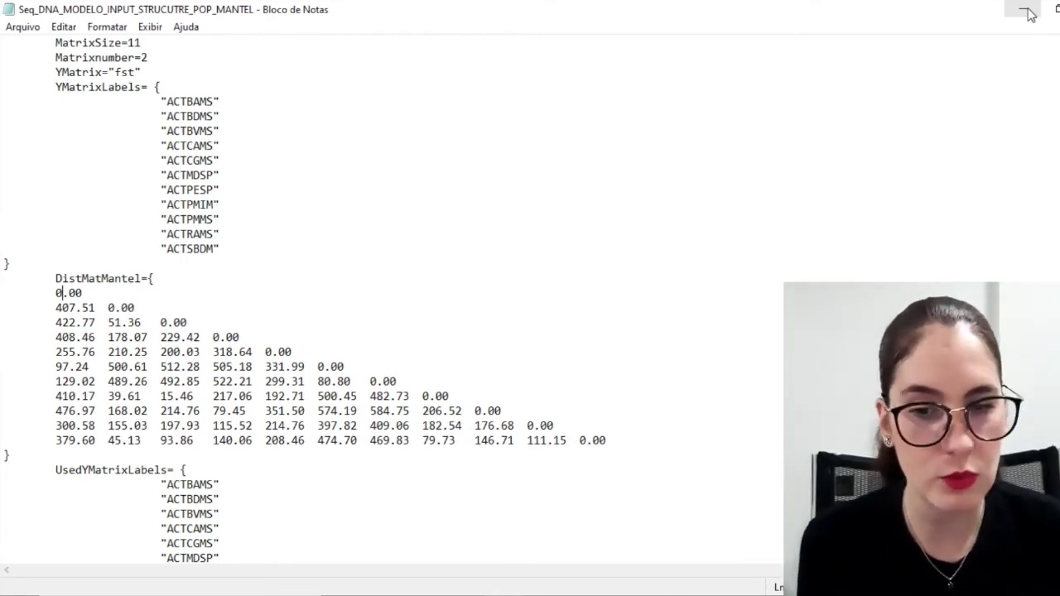
click(1029, 12)
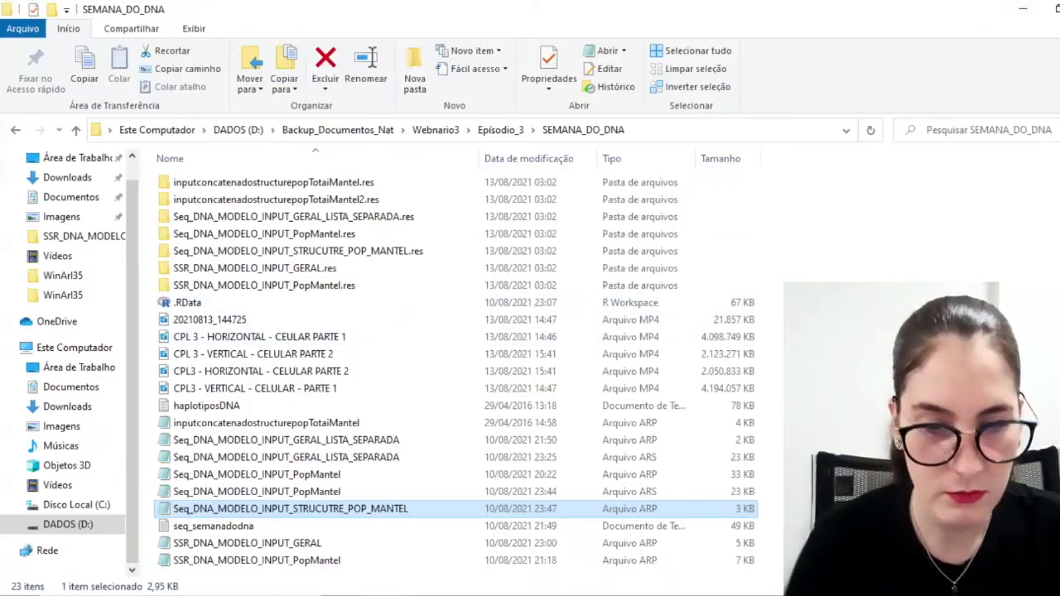
Move the five MP4 files from the SEMANA_DO_DNA folder into the videos folder in Episodio_3
drag(777, 333, 598, 401)
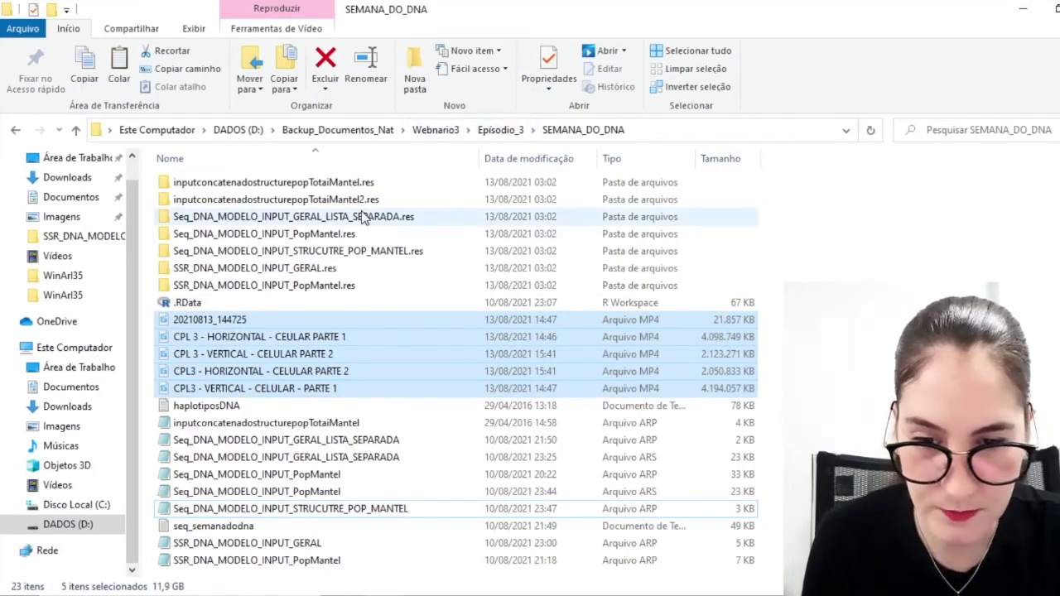
click(507, 138)
click(146, 201)
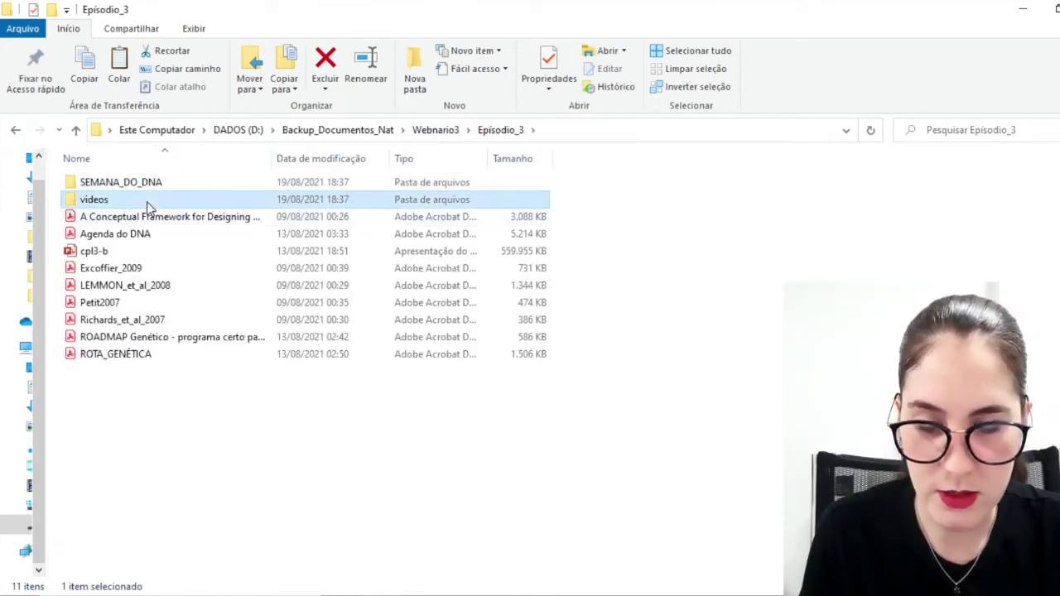
key(Return)
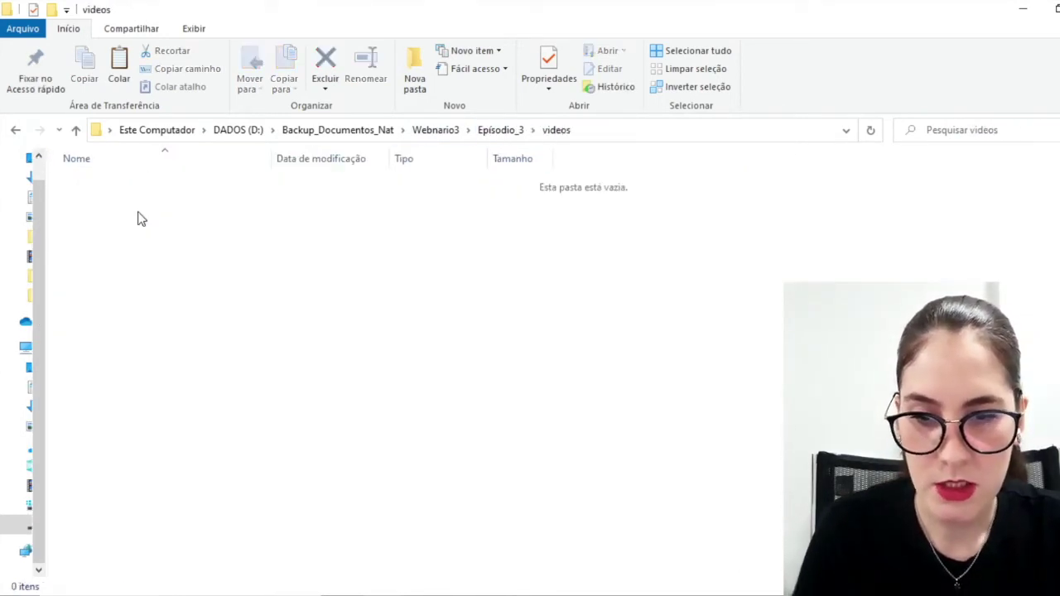
key(ctrl+v)
click(488, 135)
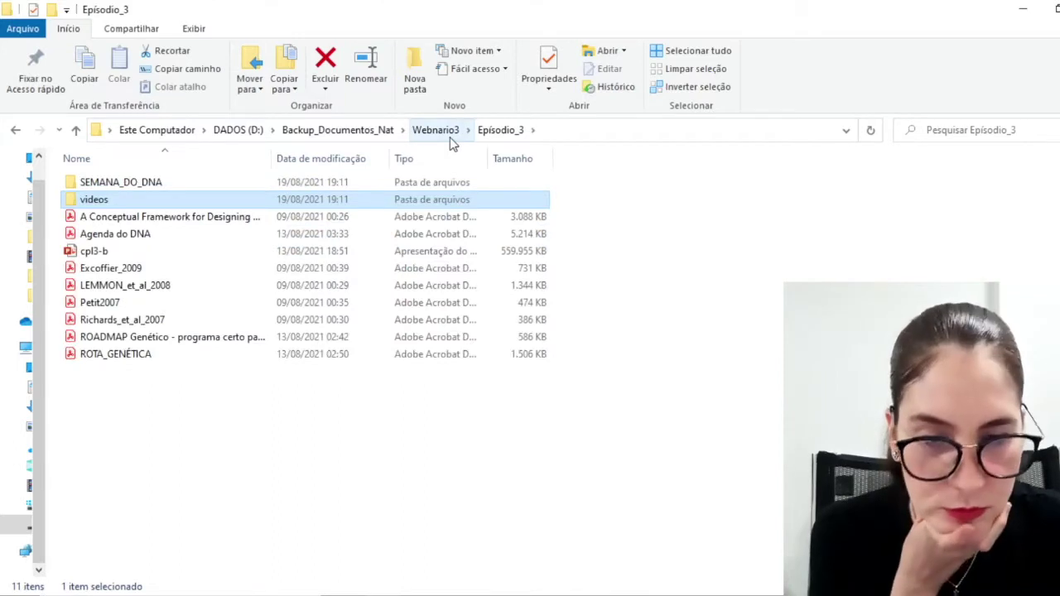
Open the Graphics folder inside Seq_DNA_MODELO_INPUT_PopMantel.res in SEMANA_DO_DNA to view its result charts
click(451, 137)
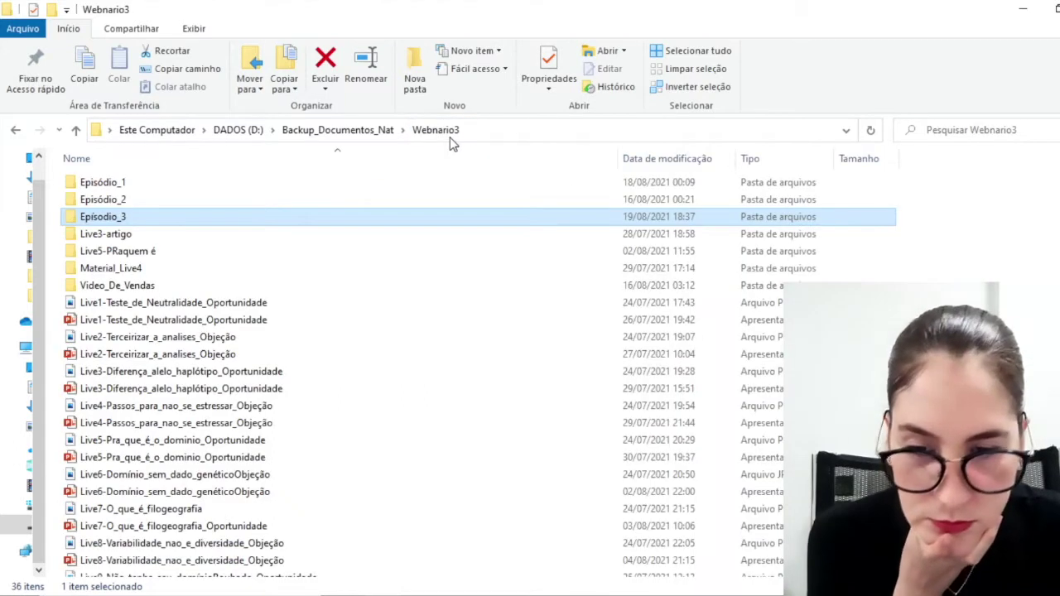
double_click(224, 216)
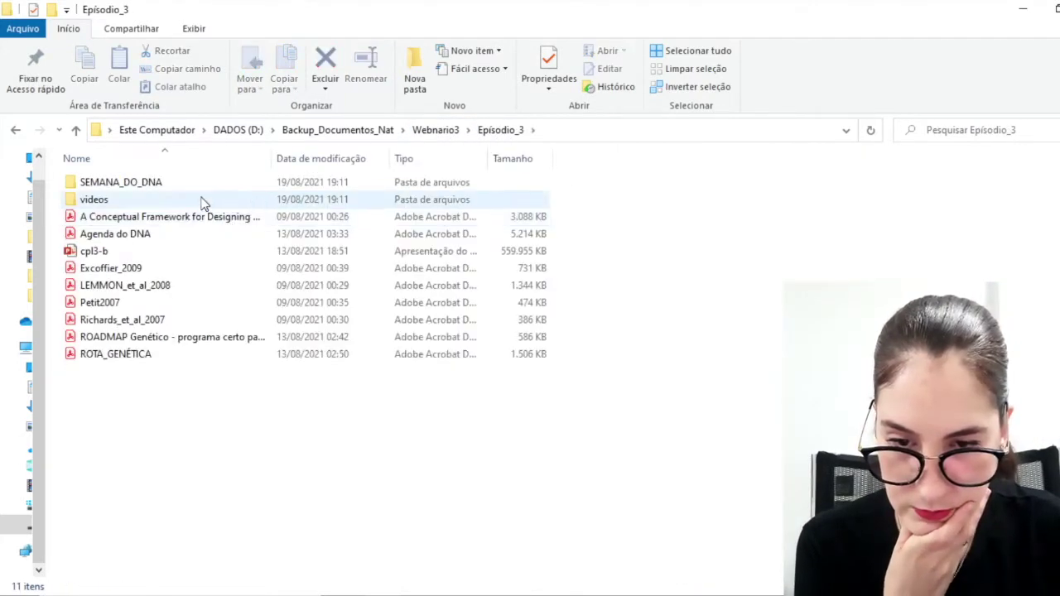
click(202, 191)
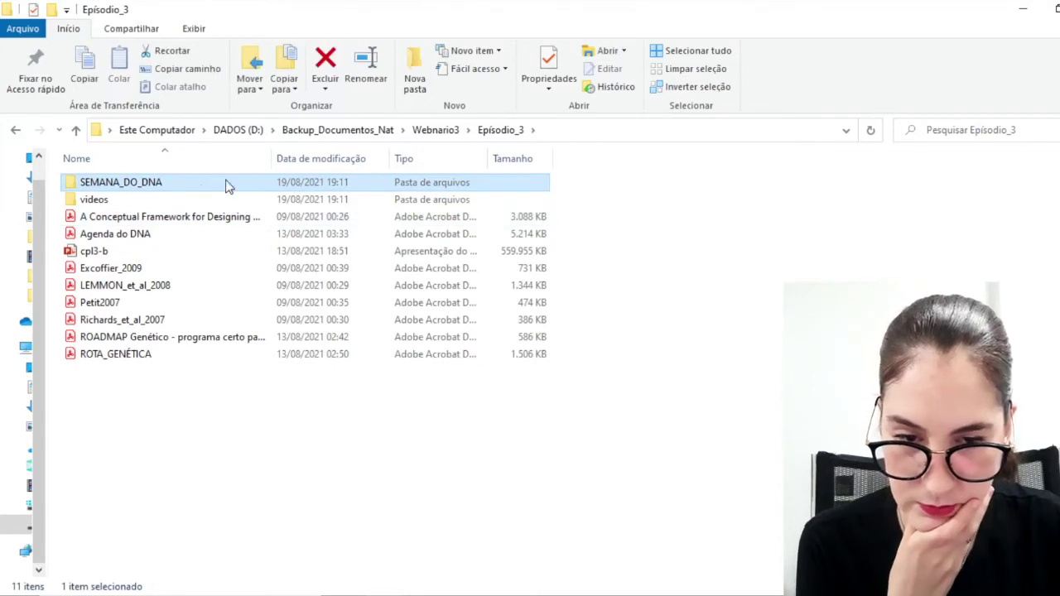
double_click(227, 183)
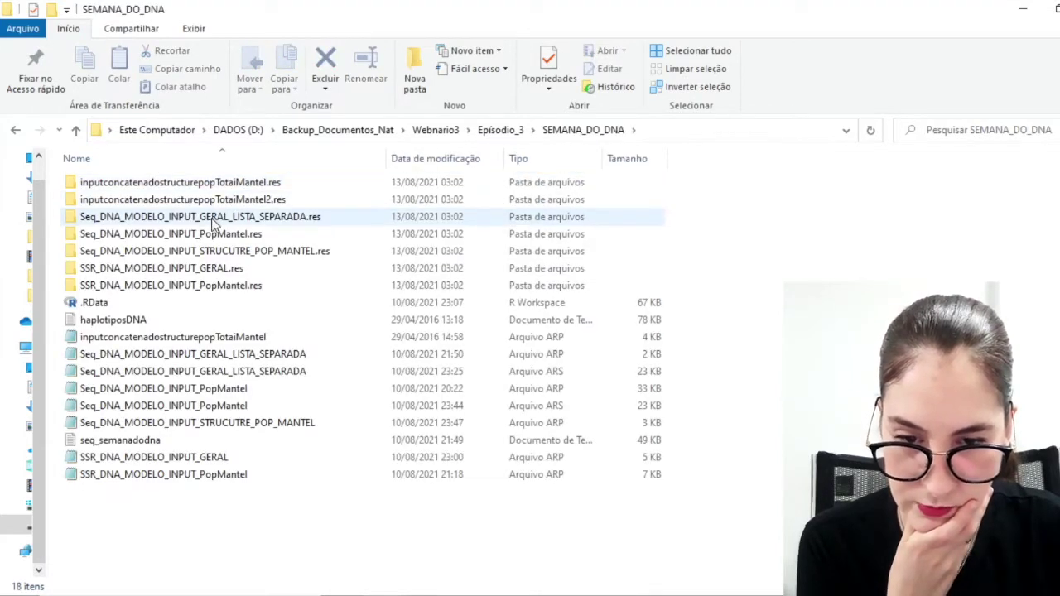
click(202, 234)
double_click(201, 236)
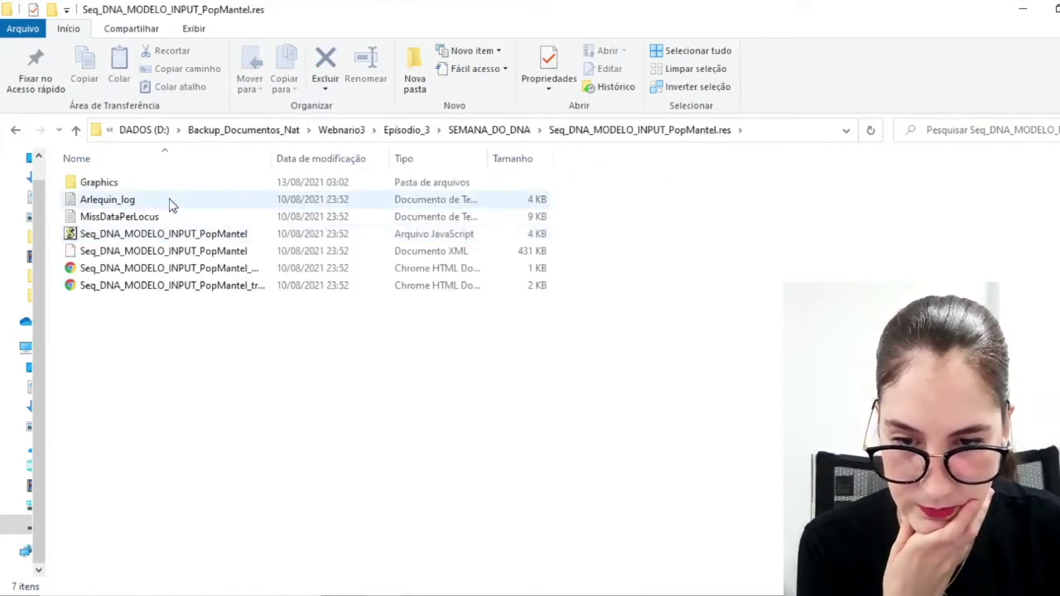
double_click(156, 181)
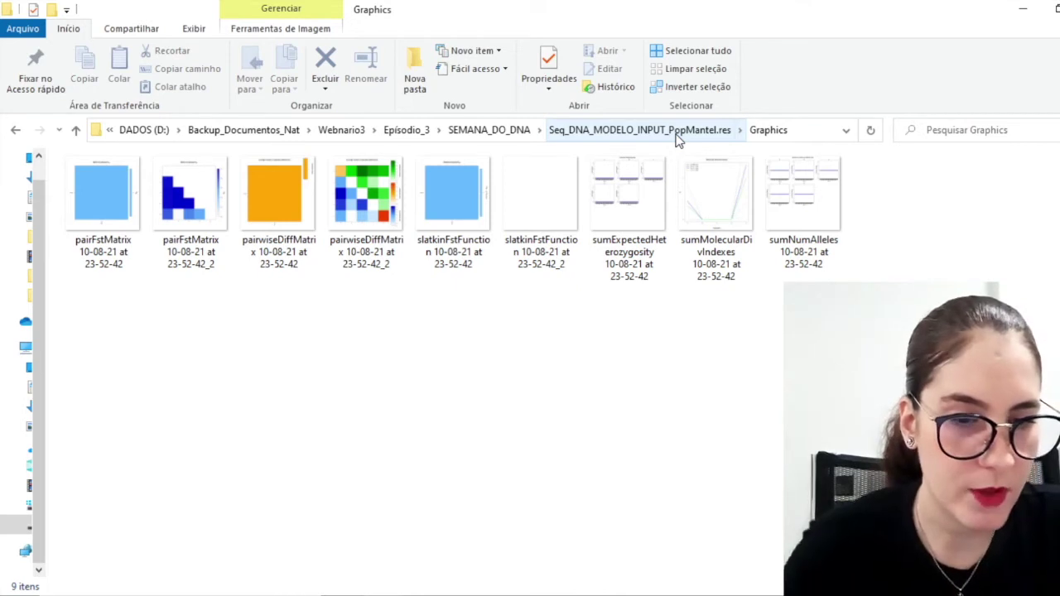
Open the Graphics folder of SSR_DNA_MODELO_INPUT_PopMantel.res and highlight the six summary charts, from sumAllelicSizeRange to sumThetaH
click(530, 136)
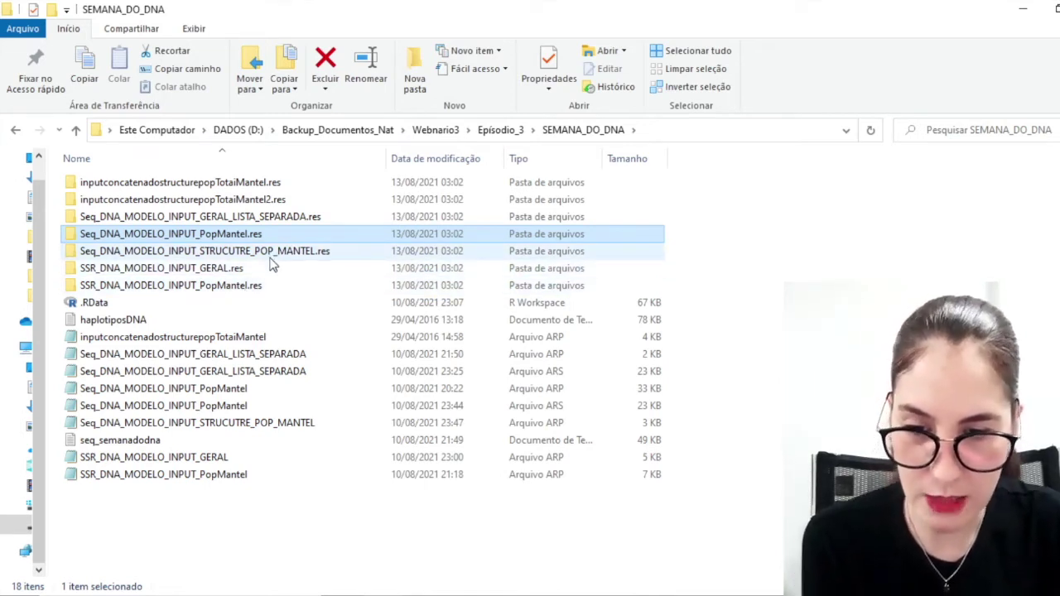
click(204, 287)
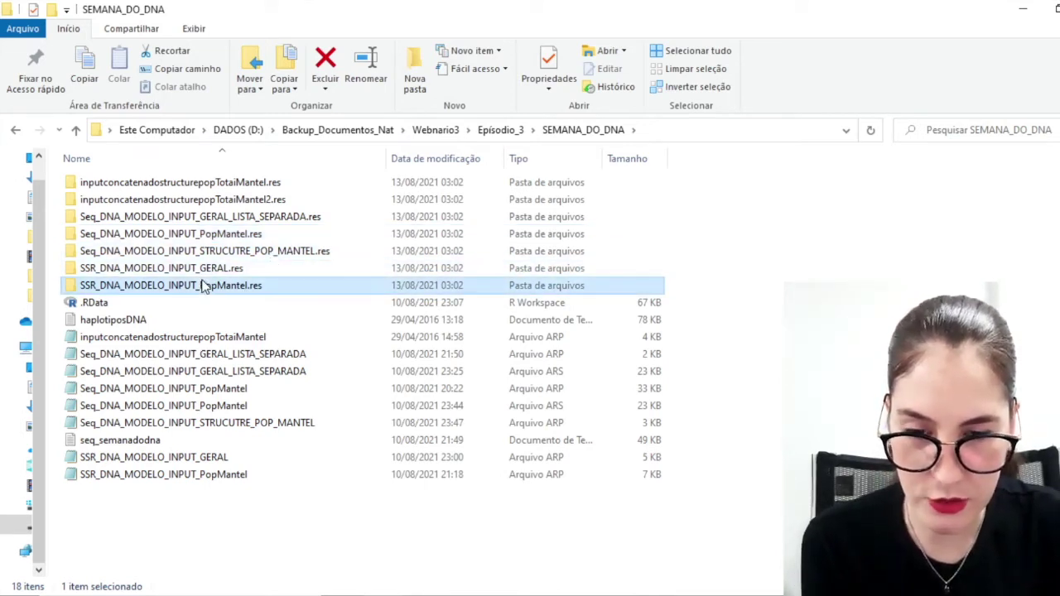
double_click(137, 286)
double_click(125, 180)
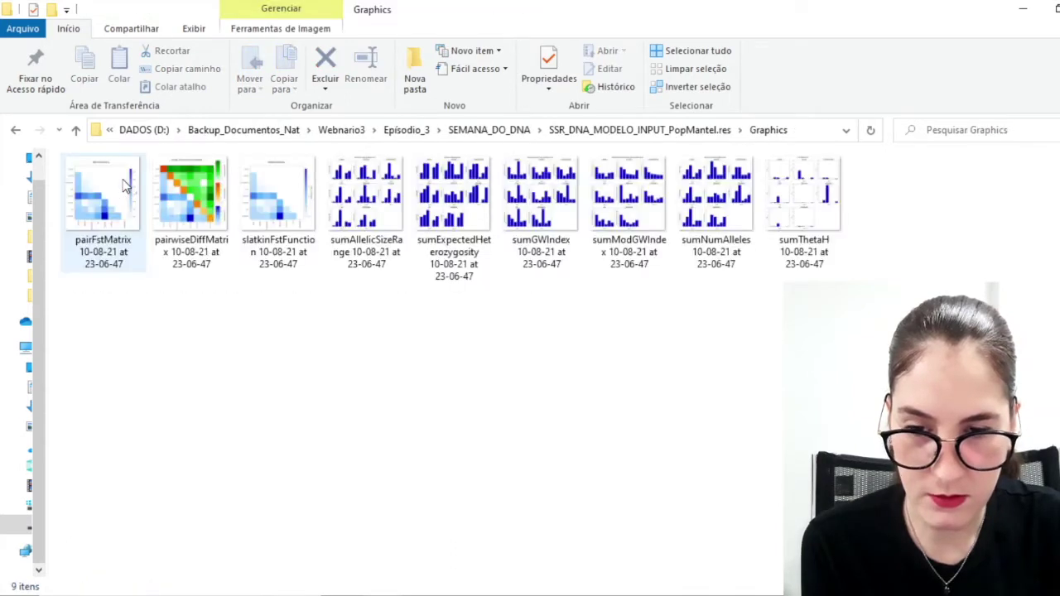
click(369, 240)
drag(828, 341, 385, 220)
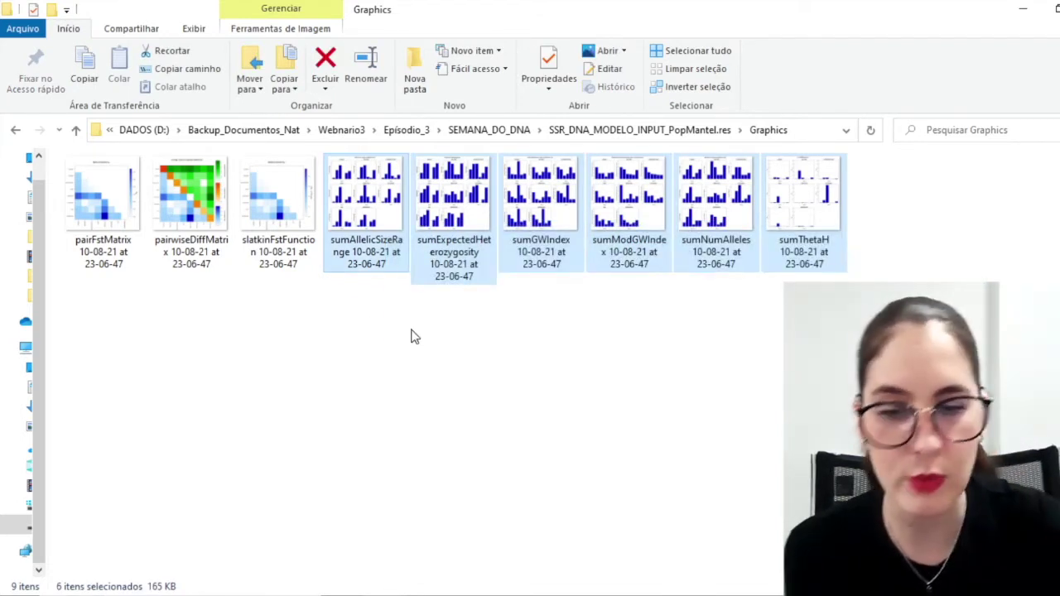
click(500, 368)
View the sumExpectedHeterozygosity and sumAllelicSizeRange charts one after the other, putting each away when examined
double_click(465, 248)
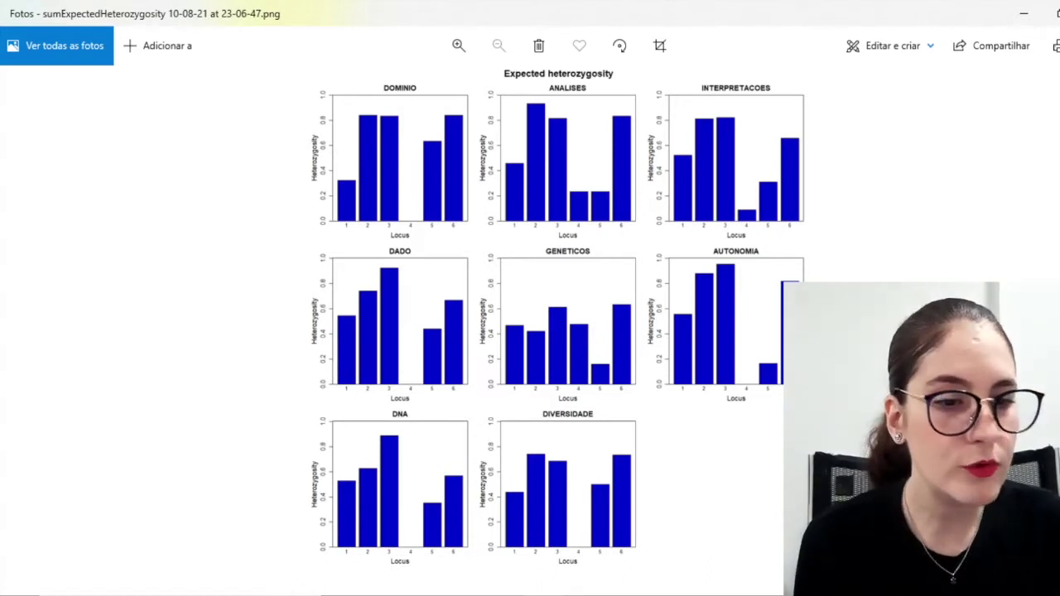
click(1045, 13)
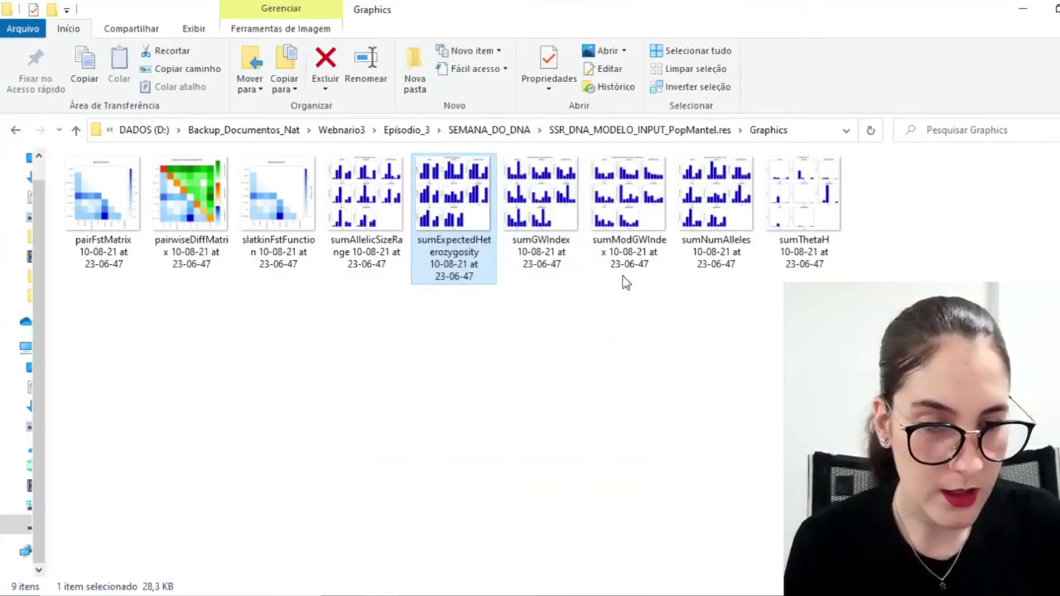
click(710, 272)
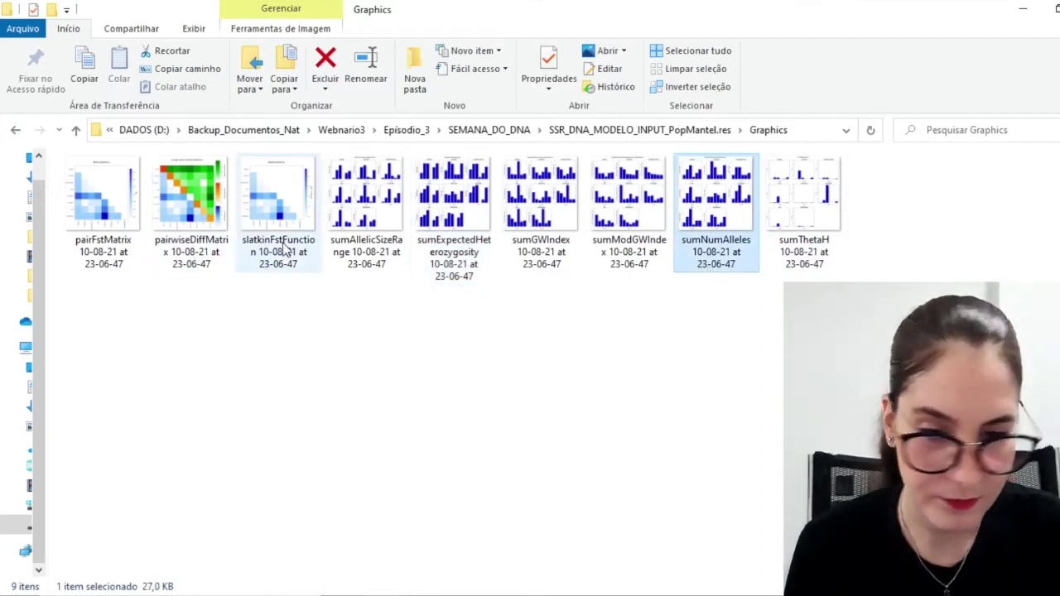
double_click(355, 225)
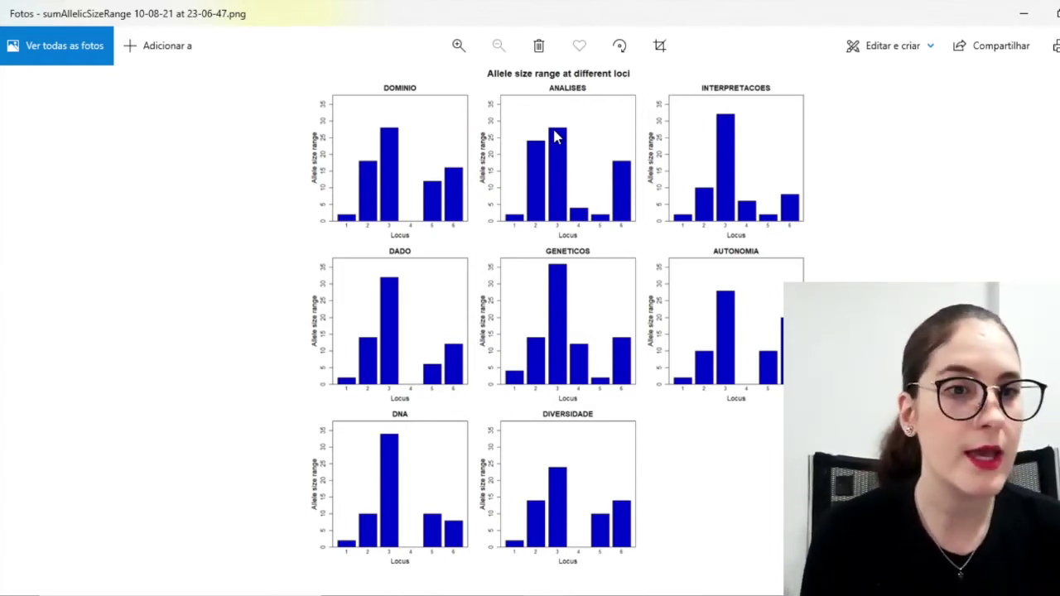
click(1028, 14)
View the sumGWIndex chart and the pairFstMatrix plot in turn, putting each away when examined
click(524, 267)
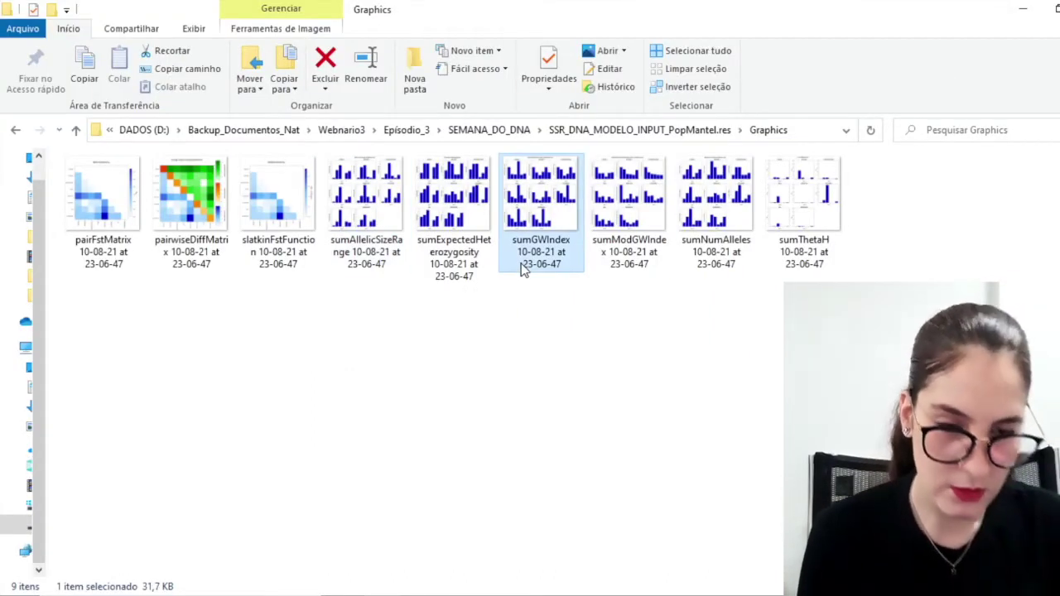
double_click(524, 267)
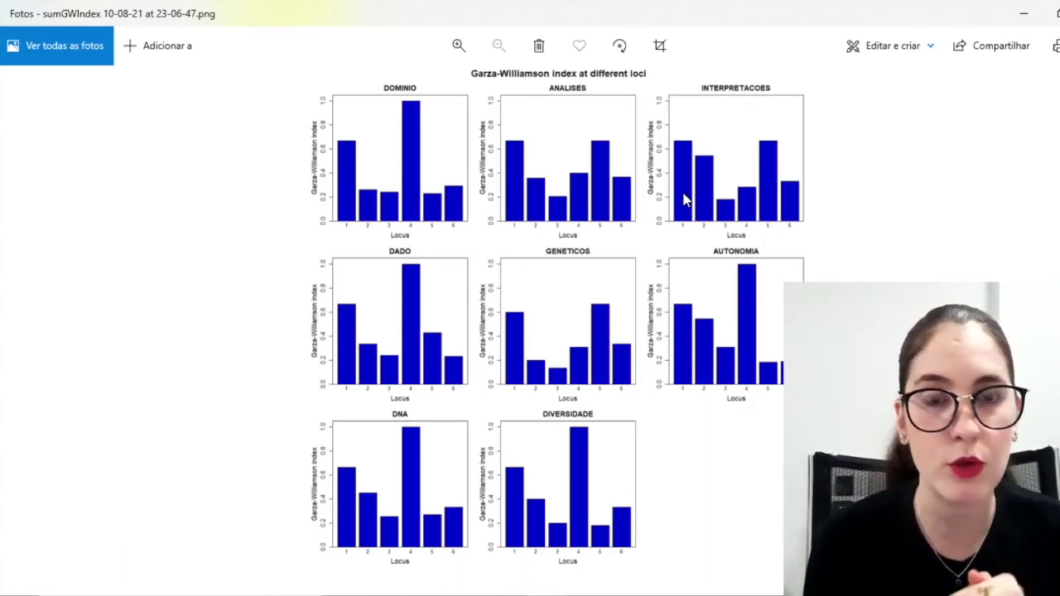
click(1021, 13)
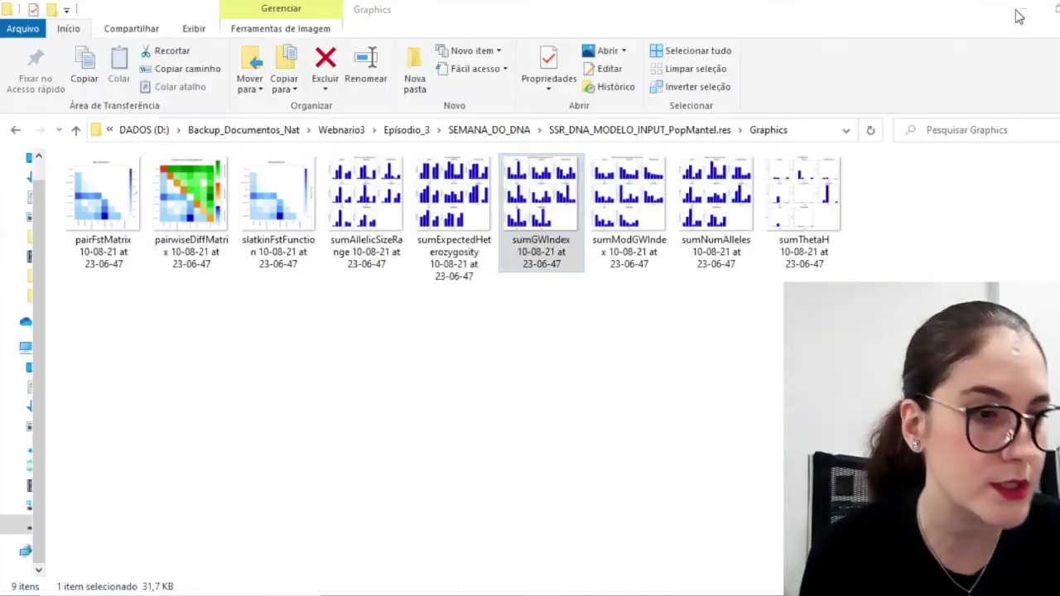
double_click(125, 267)
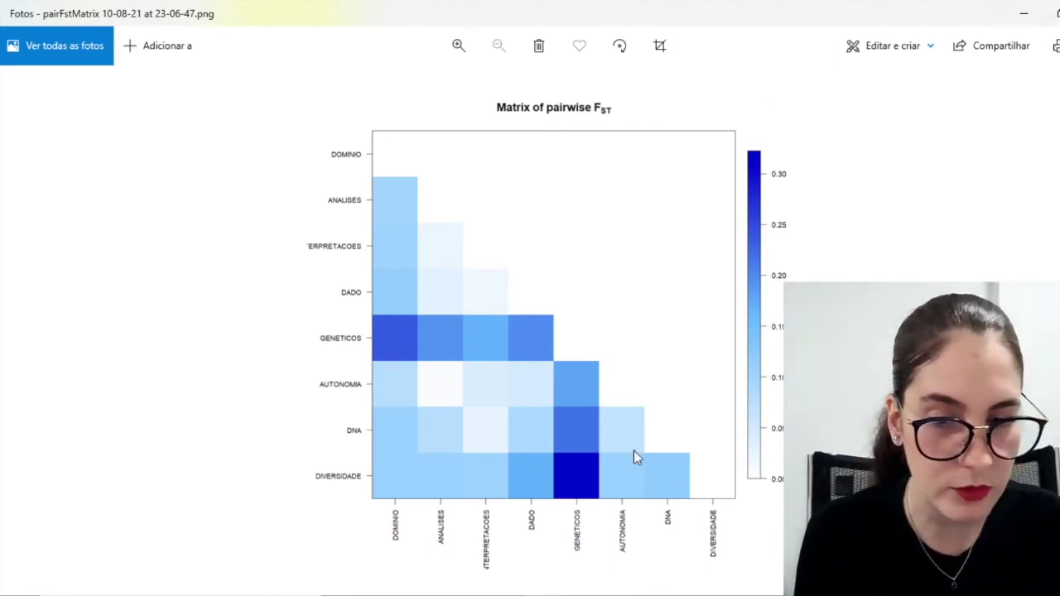
click(1025, 10)
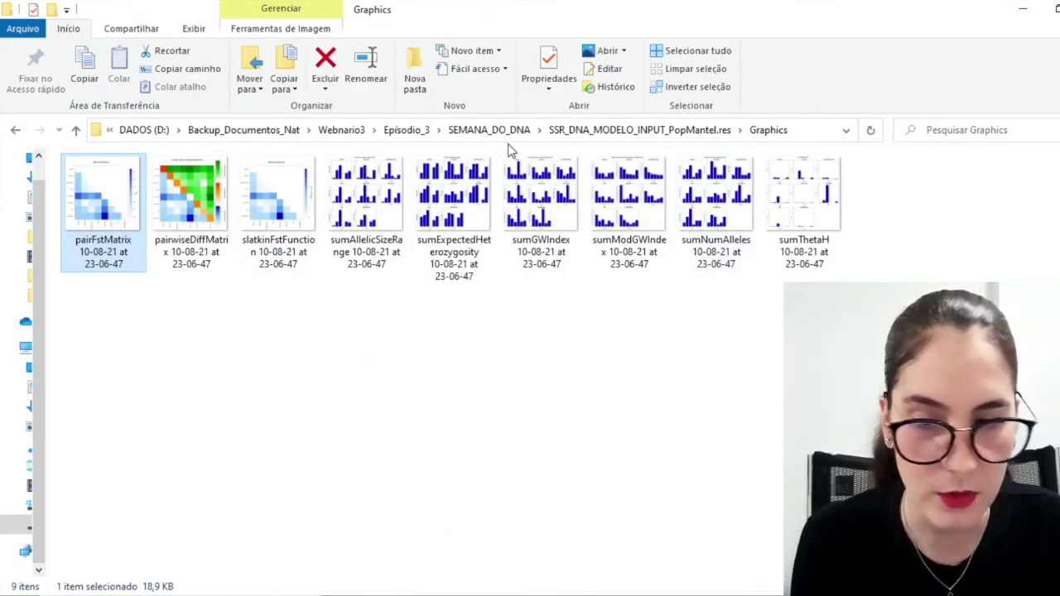
Return to the SSR_DNA_MODELO_INPUT_PopMantel.res folder and widen the file name column to show the full names
click(606, 134)
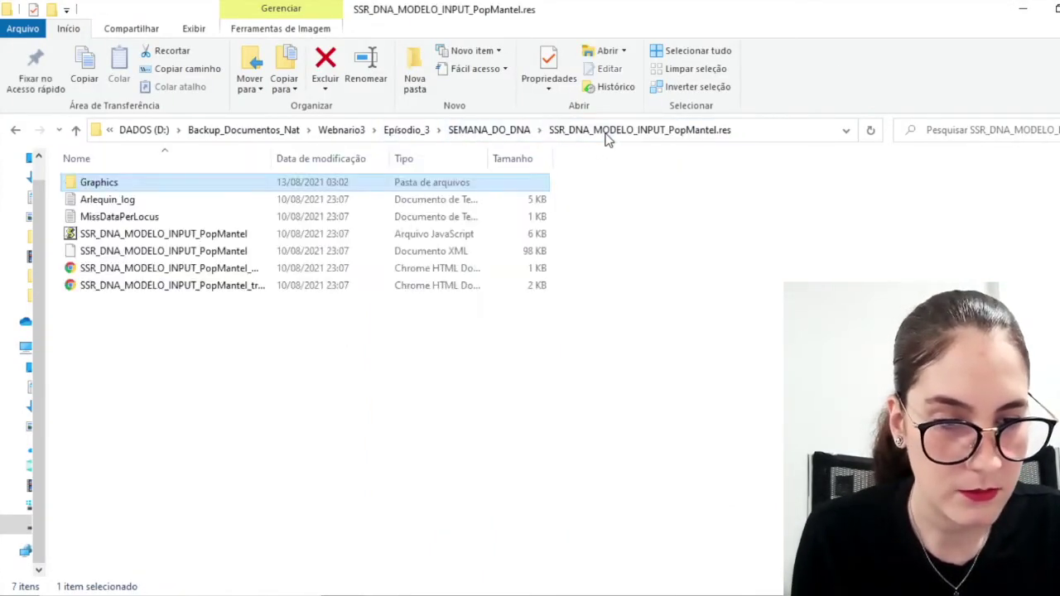
click(465, 135)
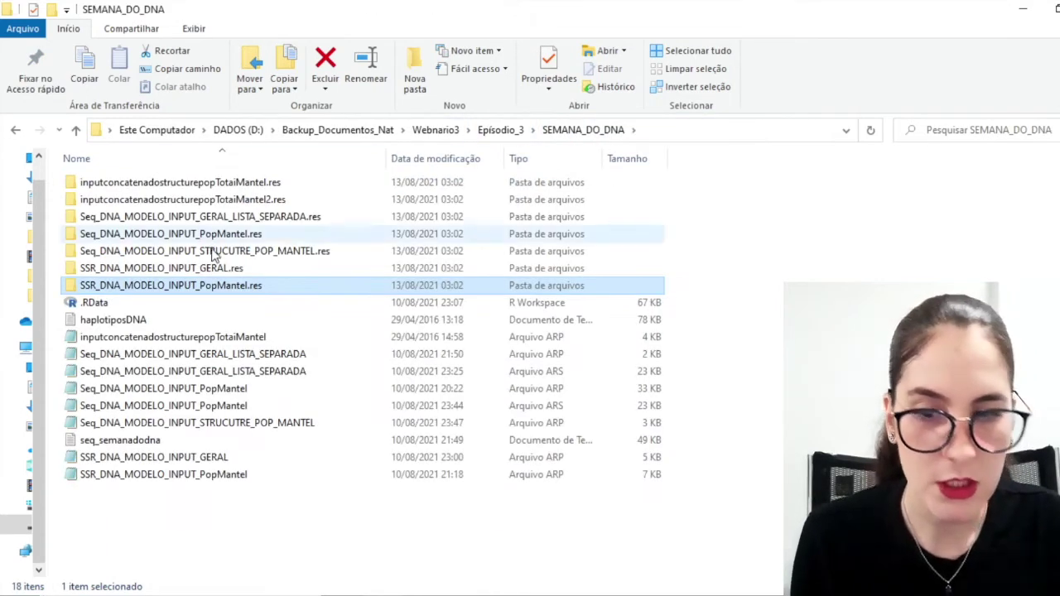
click(232, 286)
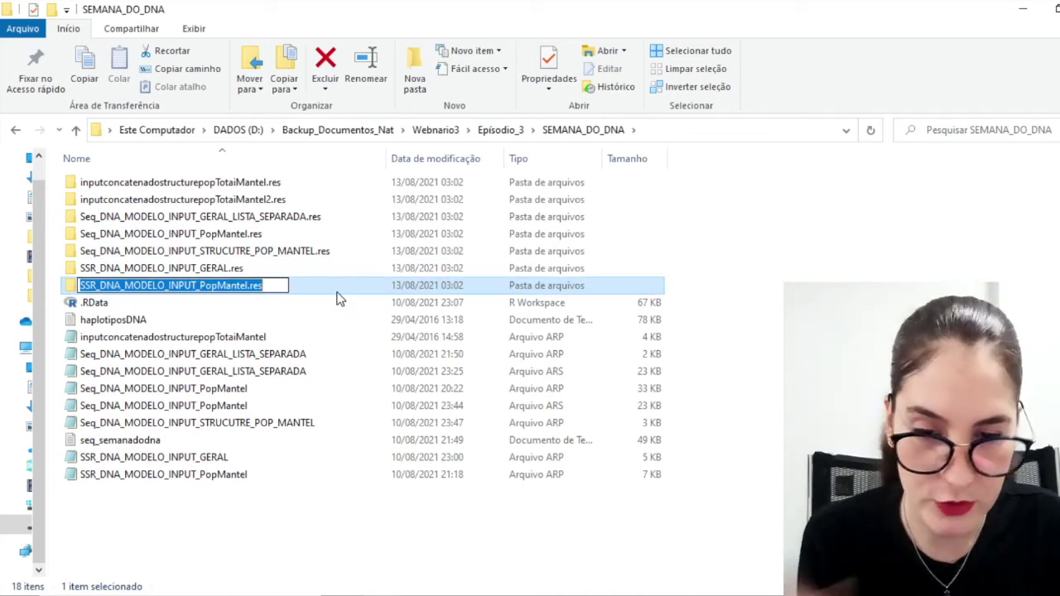
double_click(336, 292)
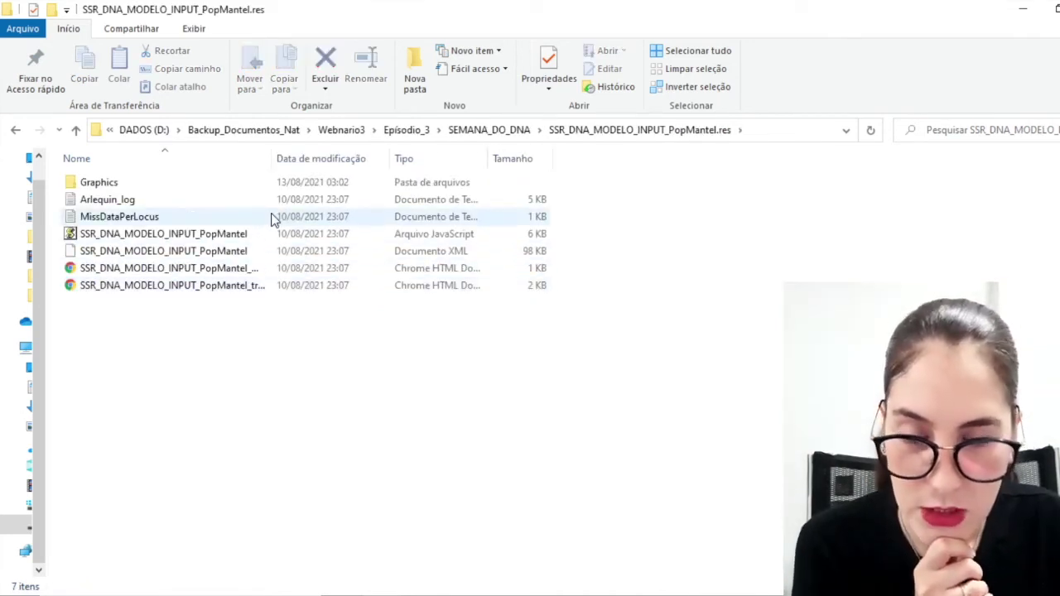
drag(276, 164, 407, 165)
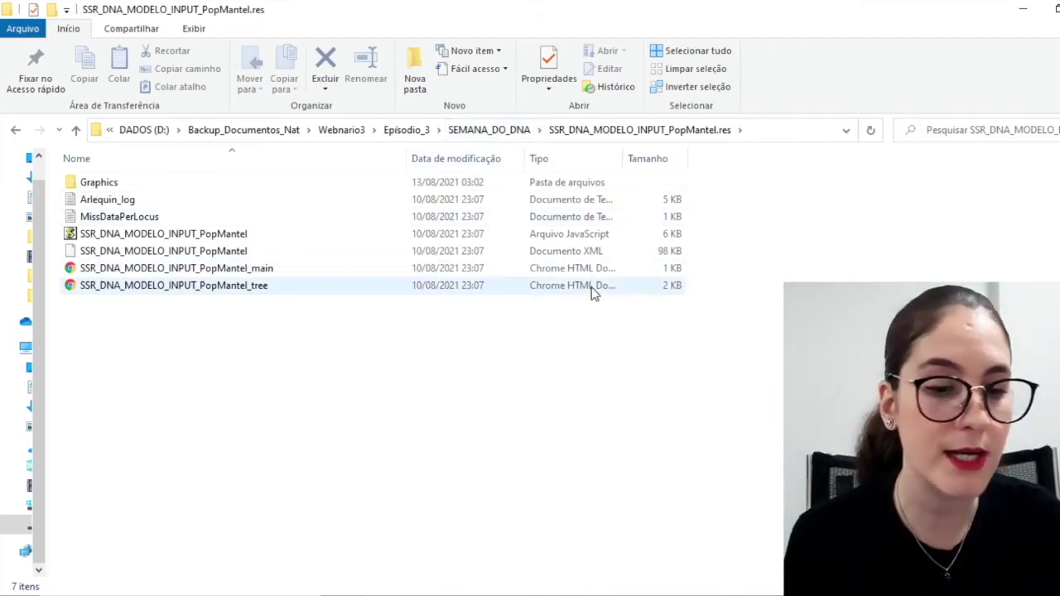
Open SSR_DNA_MODELO_INPUT_PopMantel_main from the results folder in Internet Explorer
click(577, 251)
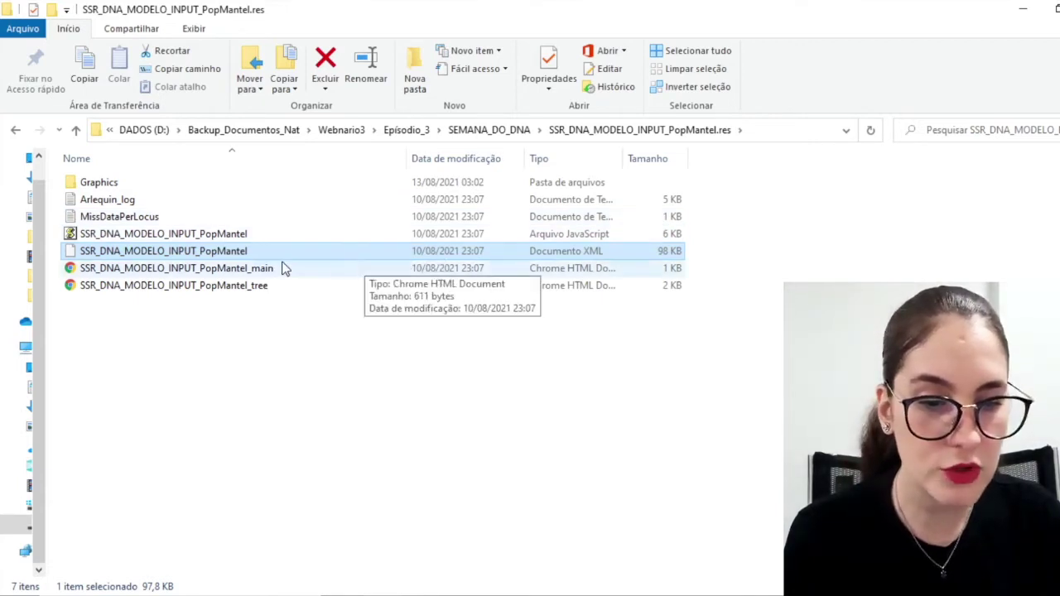
click(243, 273)
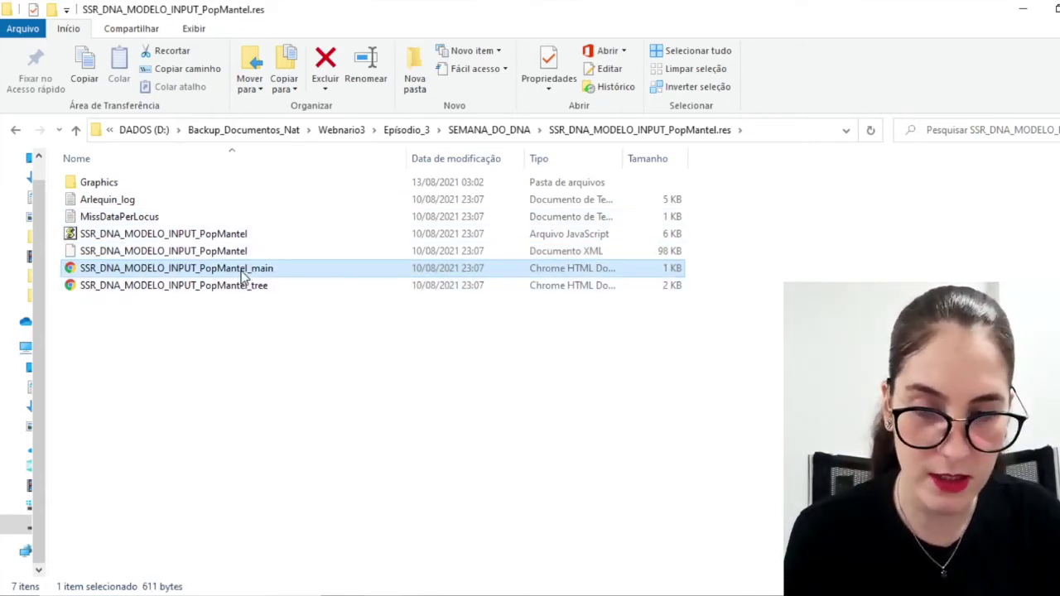
right_click(242, 279)
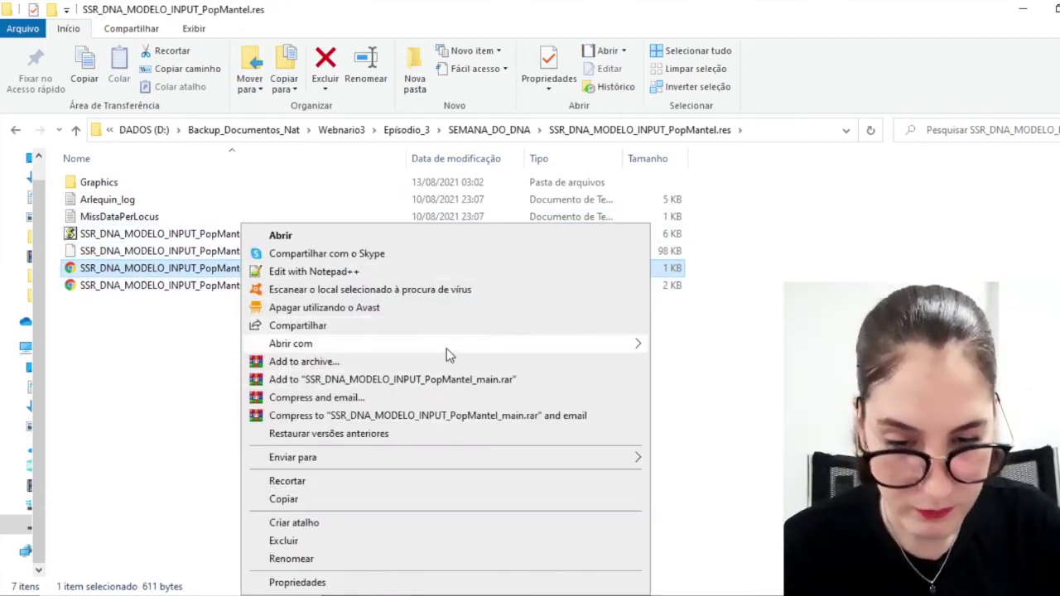
mouse_move(446, 354)
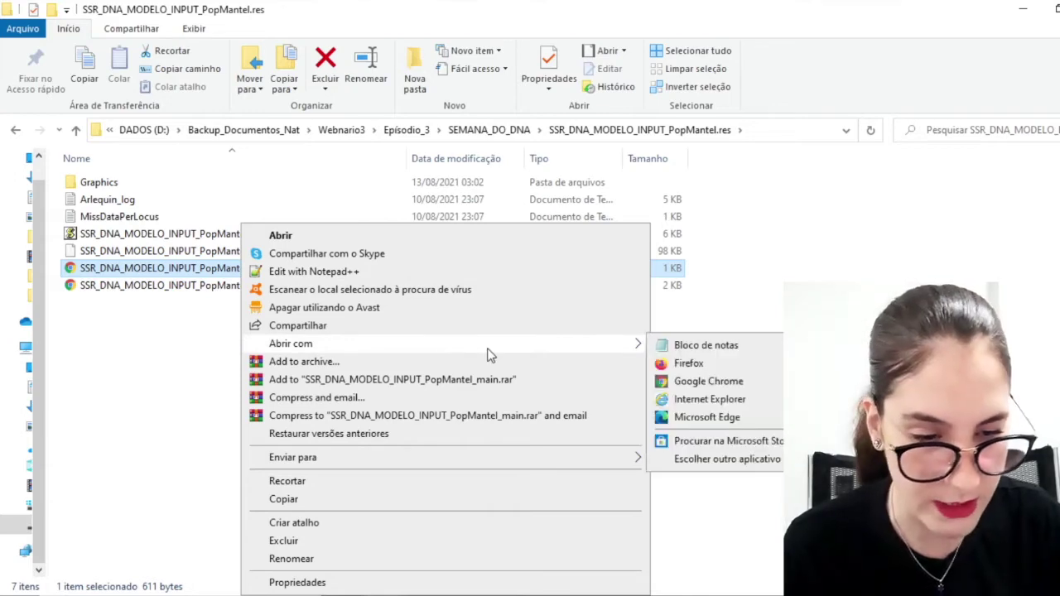
click(729, 402)
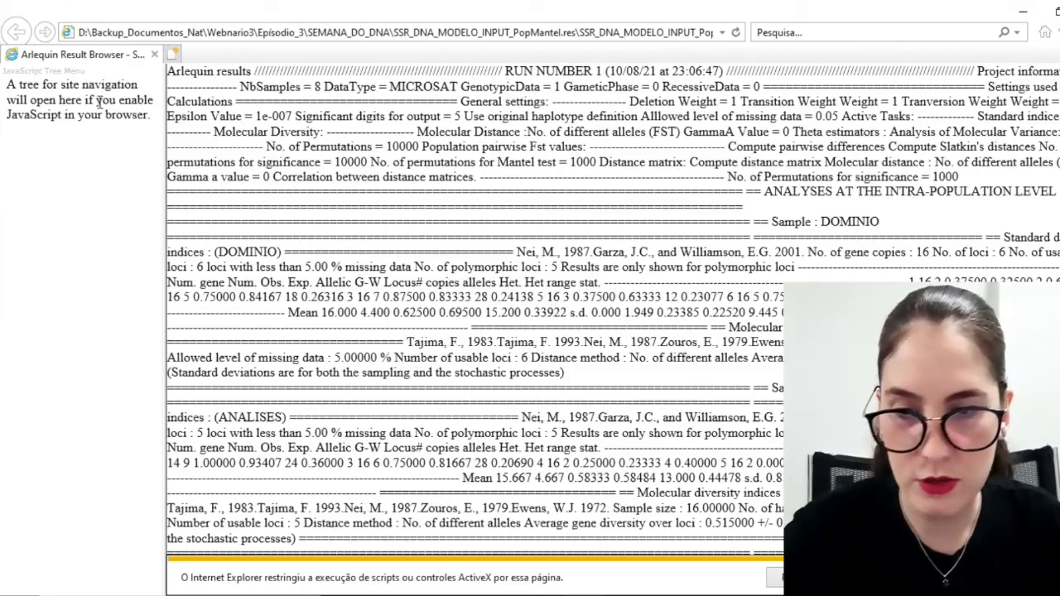
Skim the Arlequin results page down to the Mantel tests and back to its start, and return to the results folder
scroll(405, 320, down, 20)
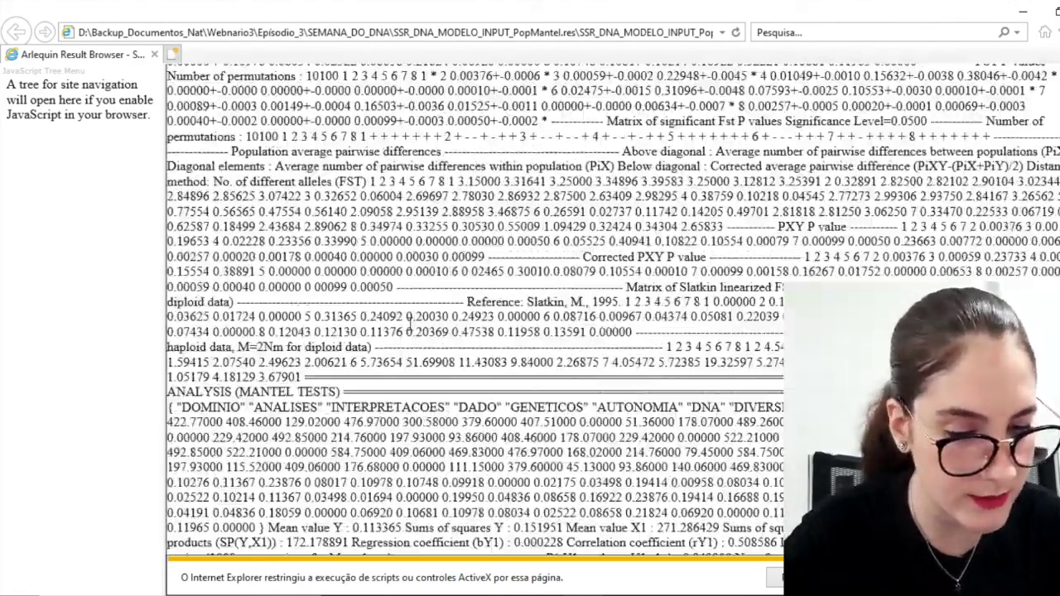
scroll(409, 322, up, 20)
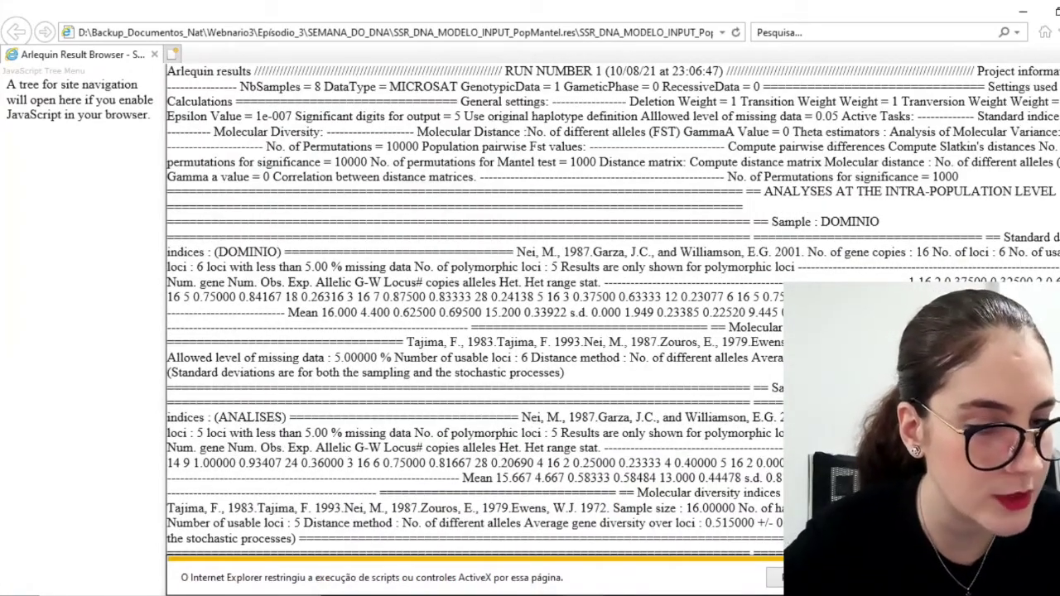
key(alt+Tab)
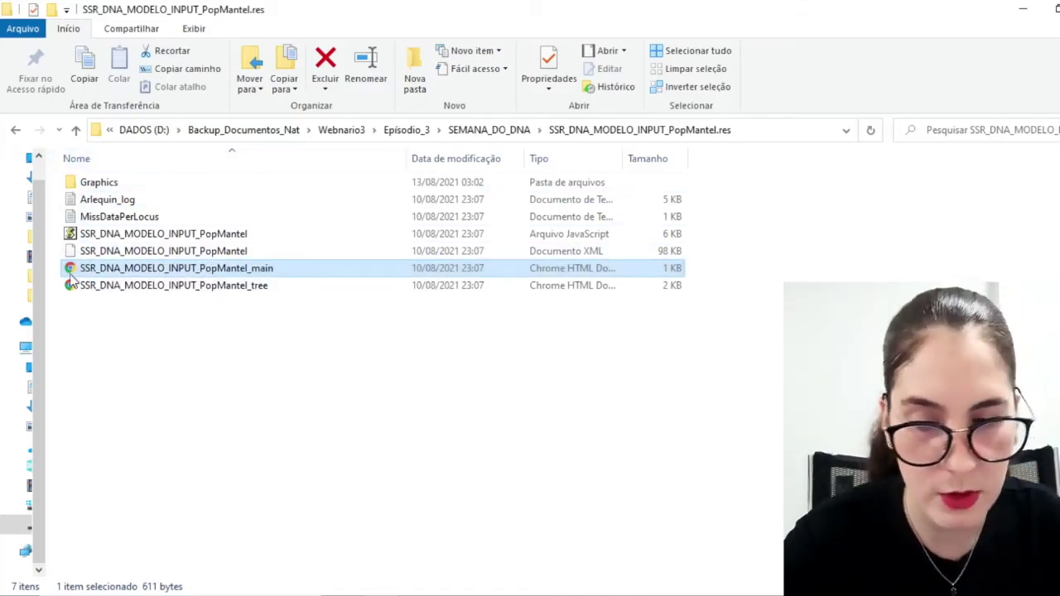
right_click(277, 275)
key(Escape)
click(318, 300)
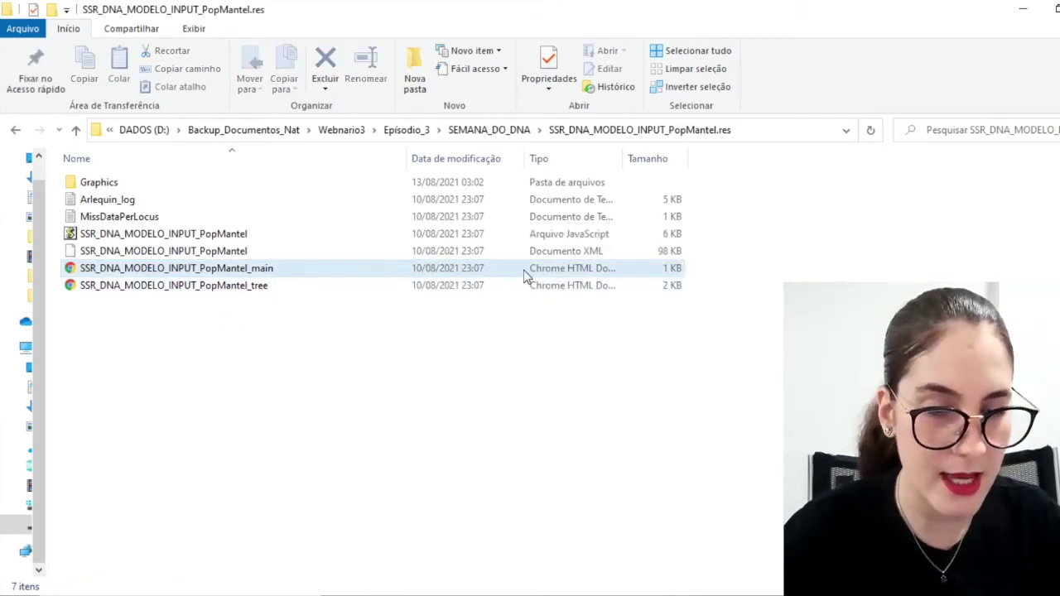
right_click(518, 270)
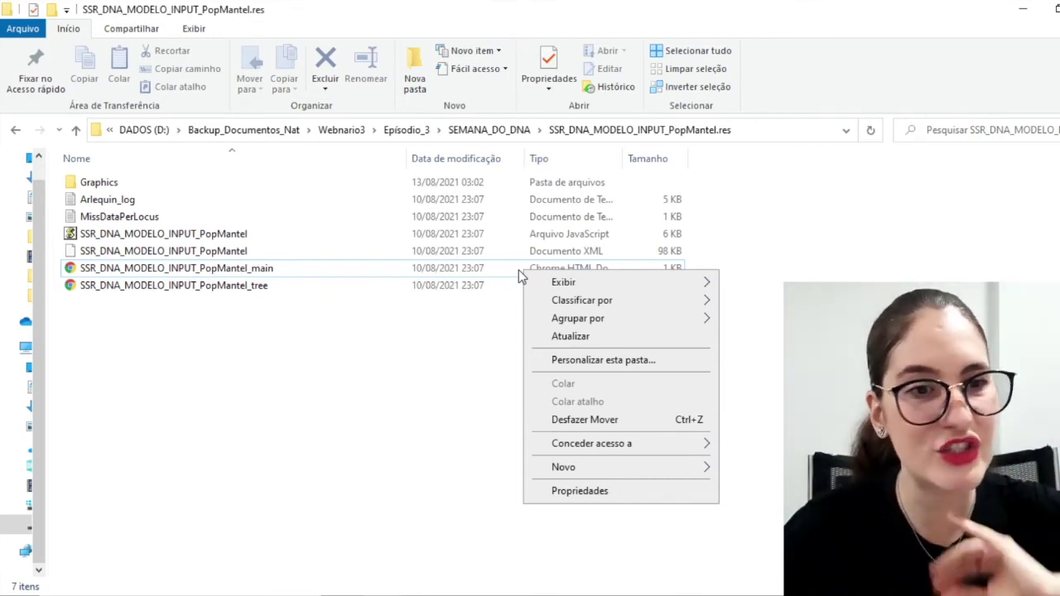
Open SSR_DNA_MODELO_INPUT_PopMantel_tree in Internet Explorer to view it, and return to the results folder
click(443, 290)
right_click(443, 290)
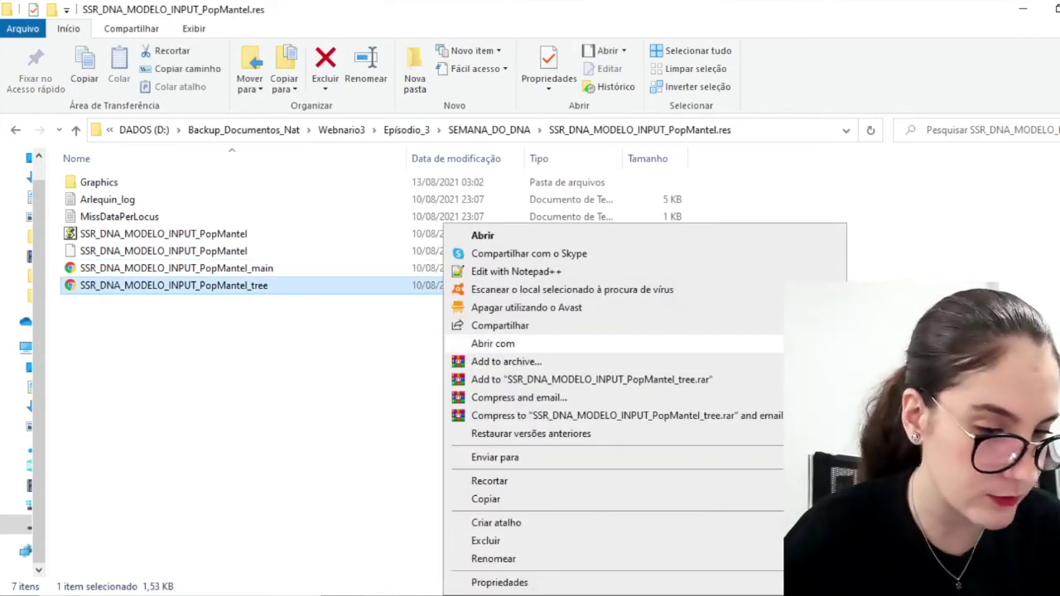
click(693, 343)
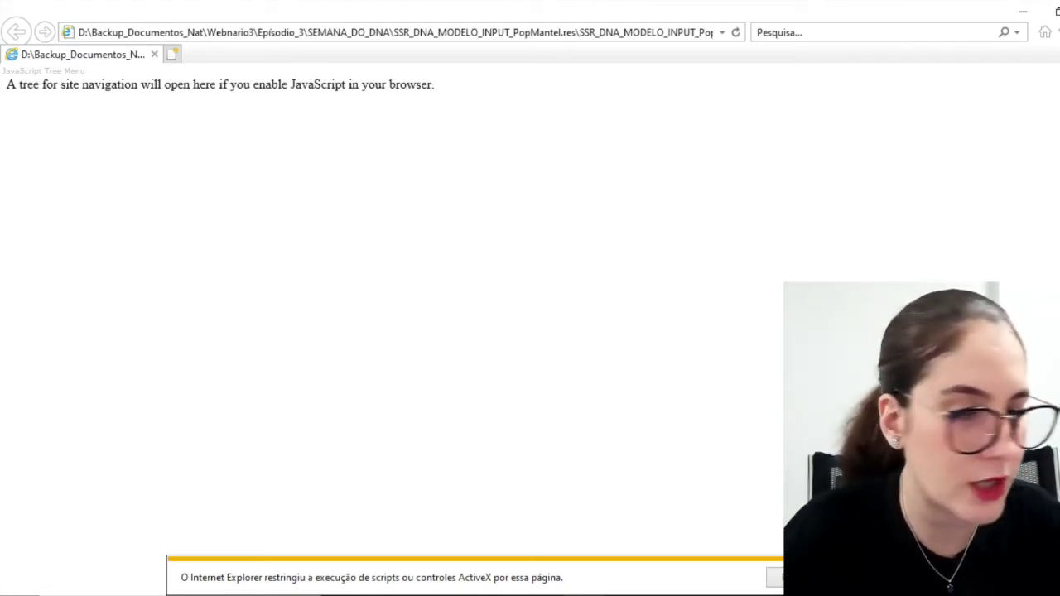
key(alt+Tab)
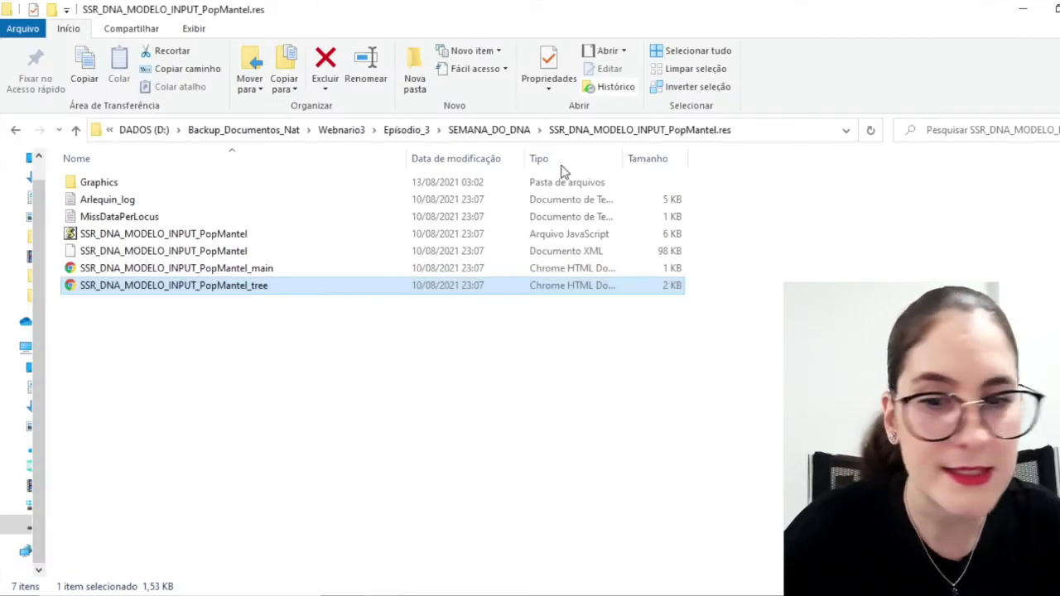
Open the SSR_DNA_MODELO_INPUT_PopMantel XML file for editing in Notepad and put its window away
click(223, 272)
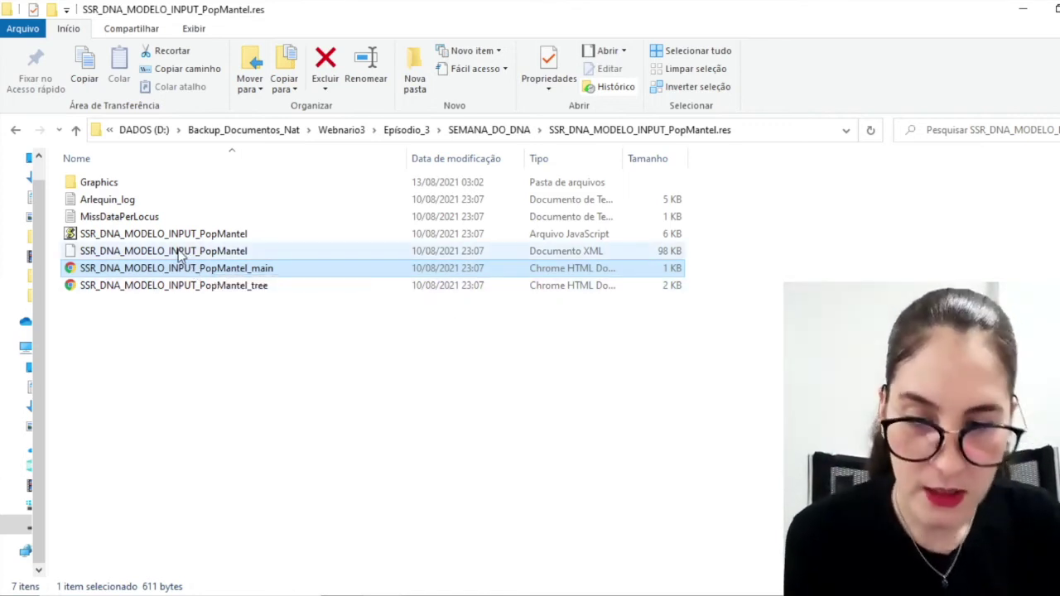
click(442, 255)
right_click(440, 252)
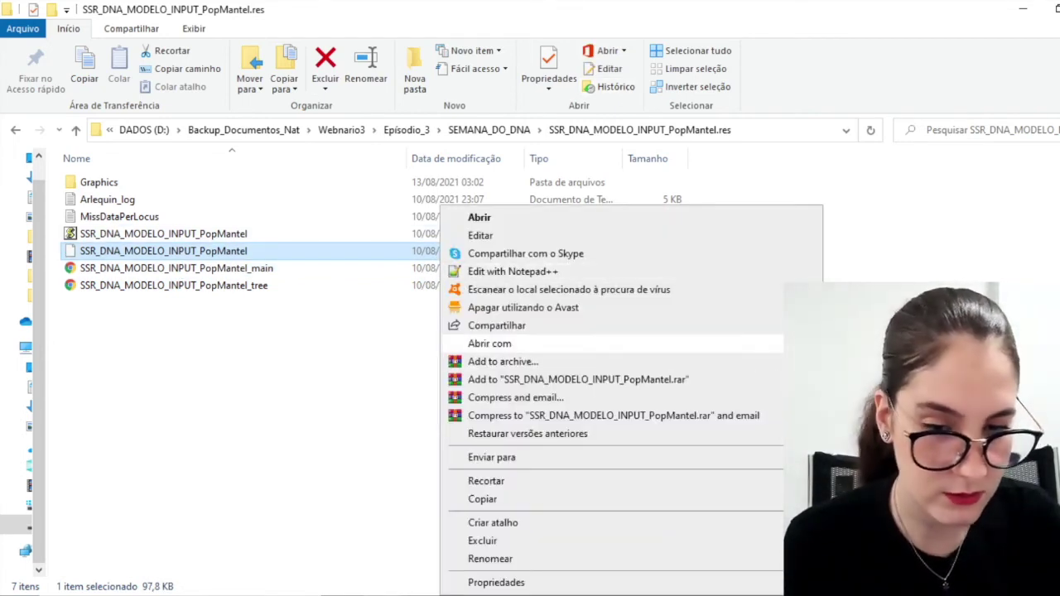
click(480, 235)
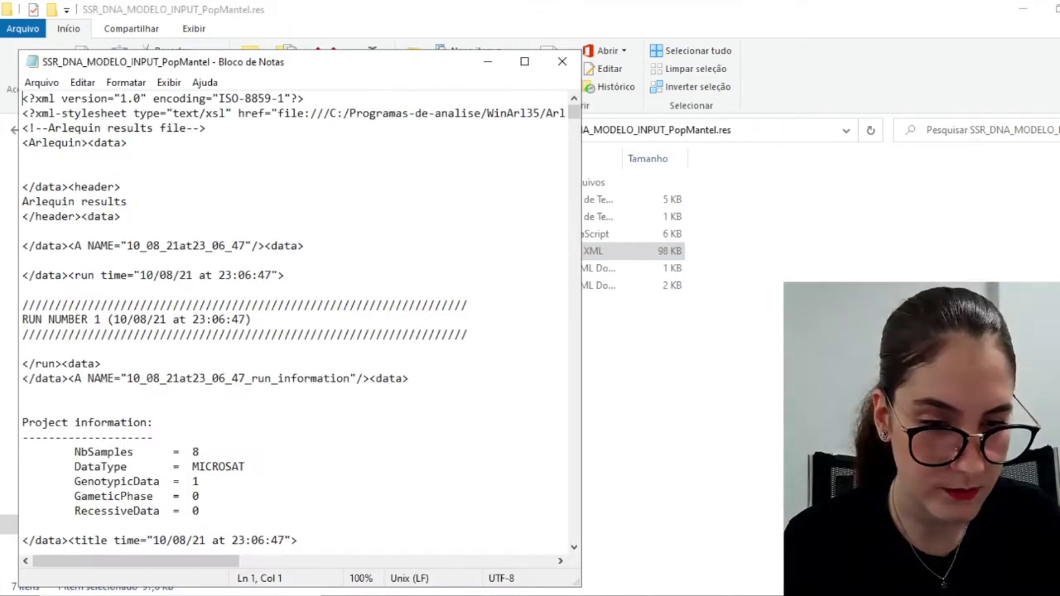
key(alt+F4)
Try to view the SSR_DNA_MODELO_INPUT_PopMantel XML file in Firefox, declining to make it the default browser, and put the window away
right_click(659, 260)
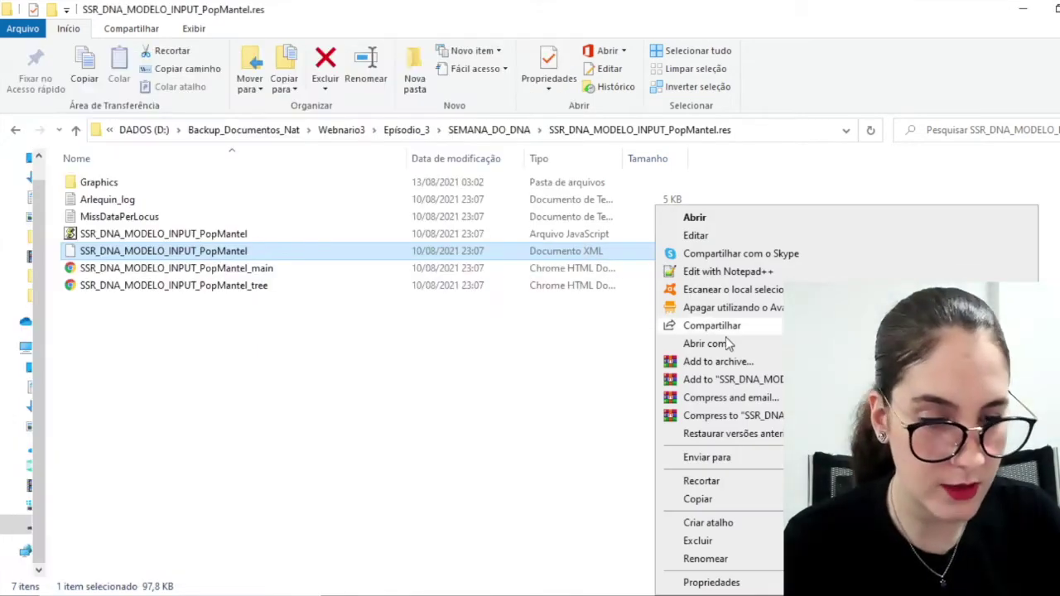
mouse_move(700, 352)
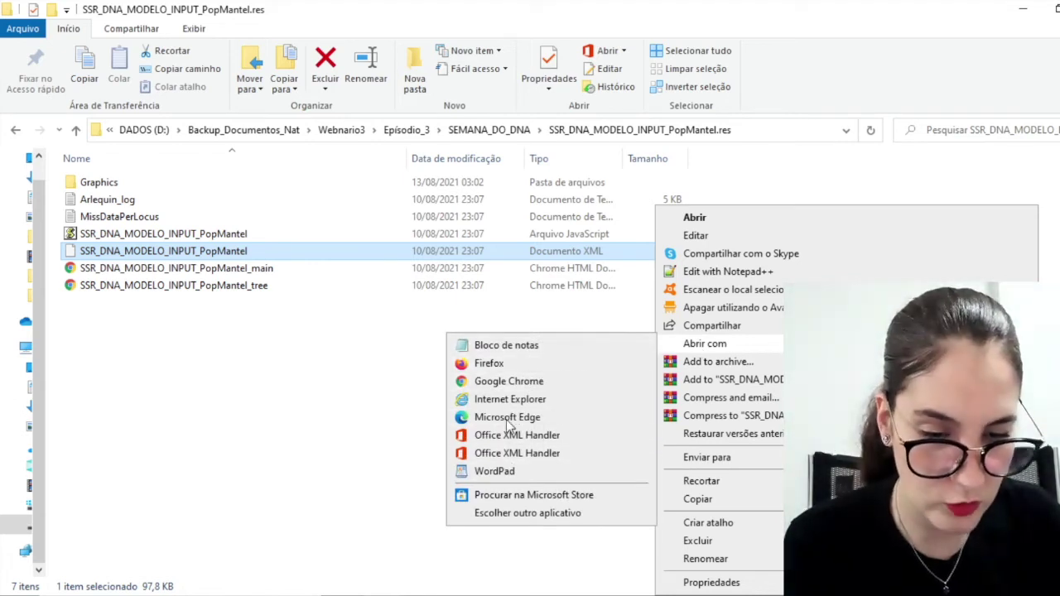
click(491, 362)
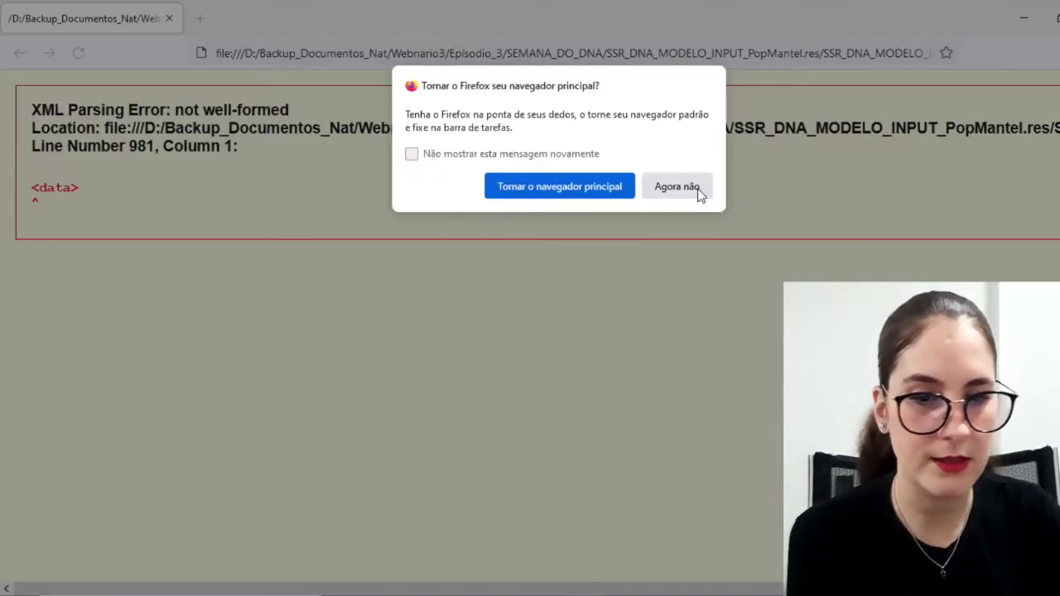
click(660, 195)
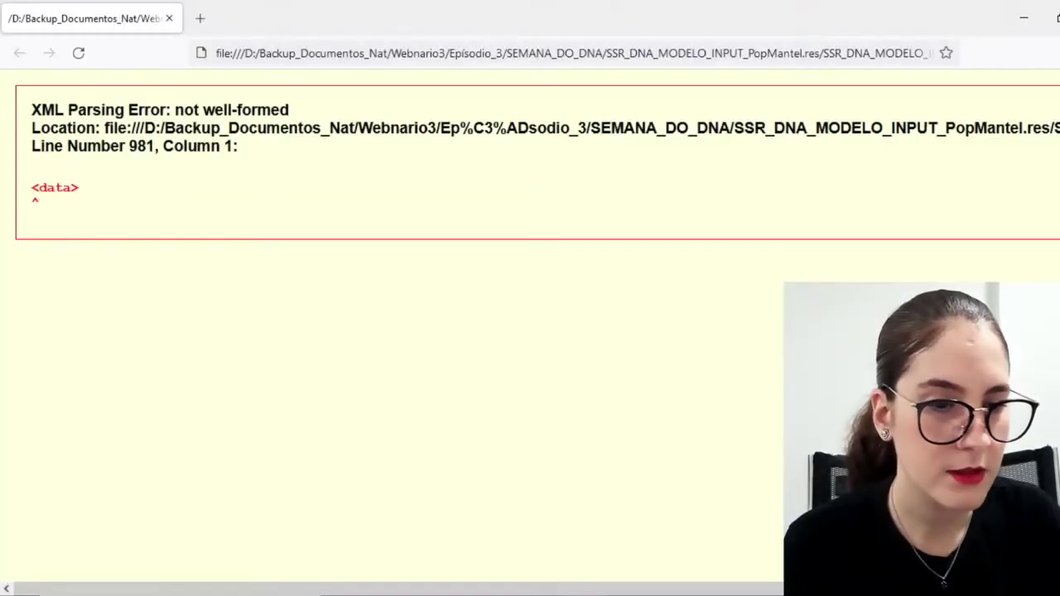
click(1024, 17)
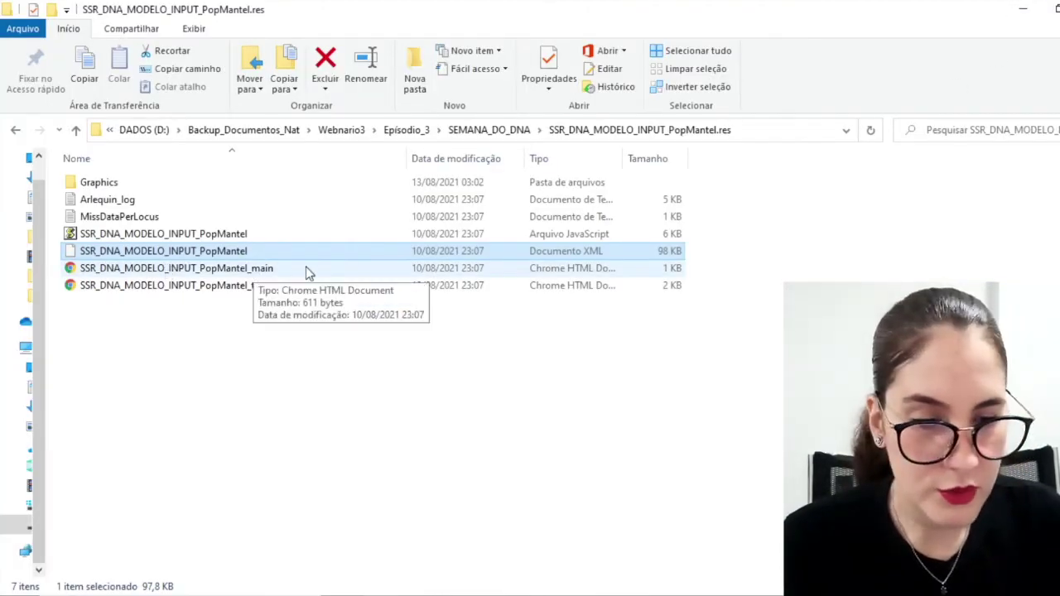
Bring back the XML file's Notepad window, maximize it and skim the results down to the standard diversity indices of DOMINIO
click(503, 594)
click(580, 542)
click(524, 61)
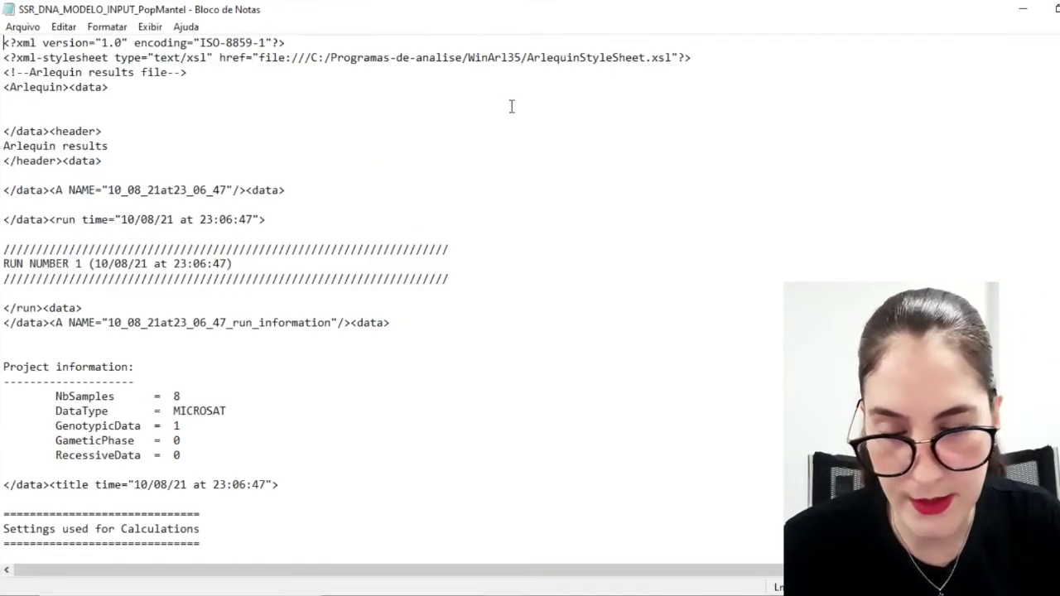
scroll(537, 218, down, 6)
scroll(525, 225, down, 20)
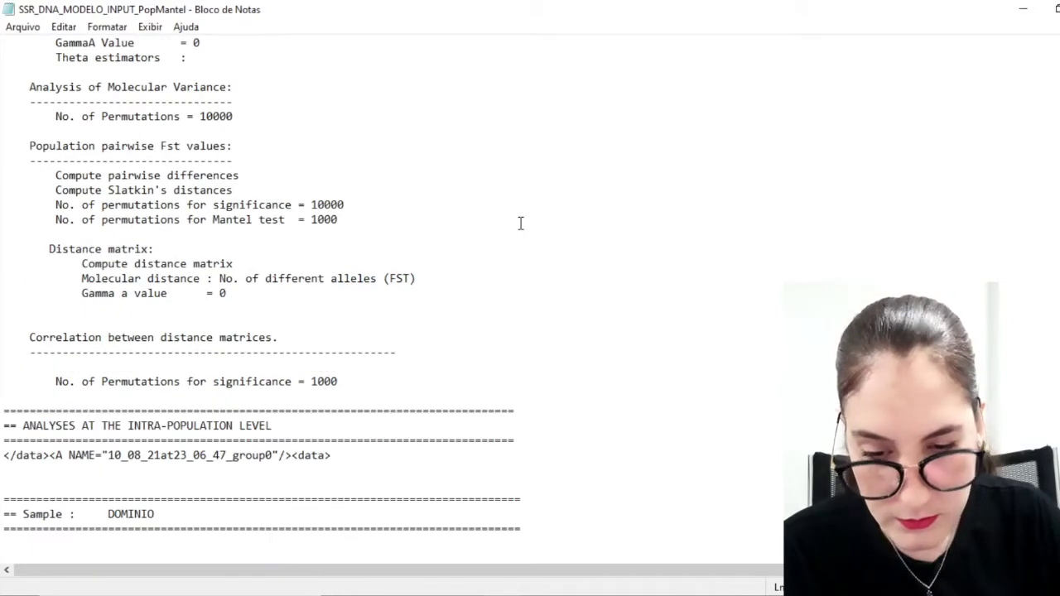
scroll(520, 223, down, 20)
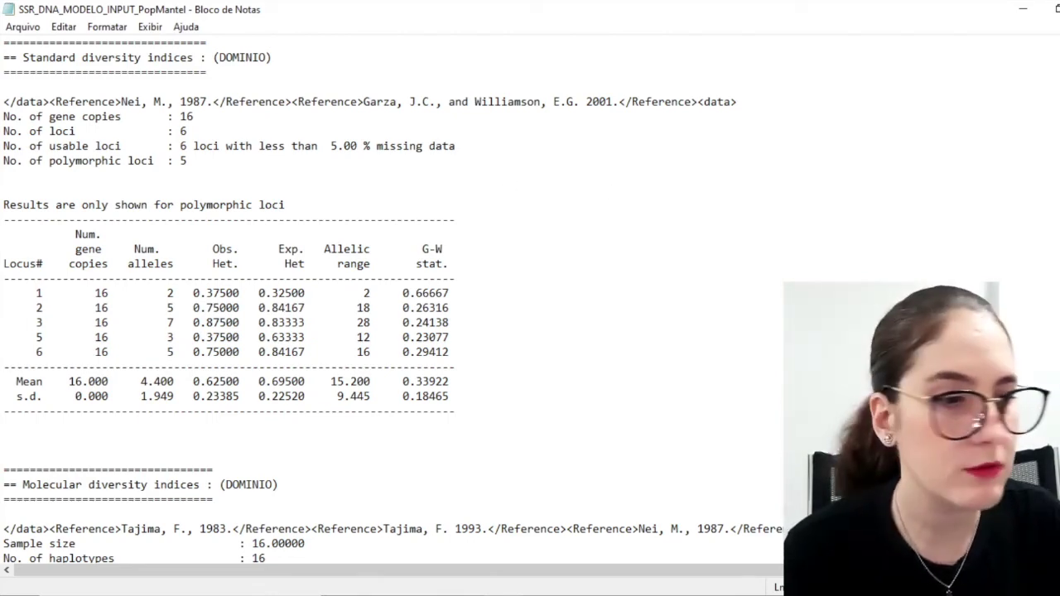
Reread the results file from its beginning, examining the project information, calculation settings and the start of the intra-population analyses
key(ctrl+Home)
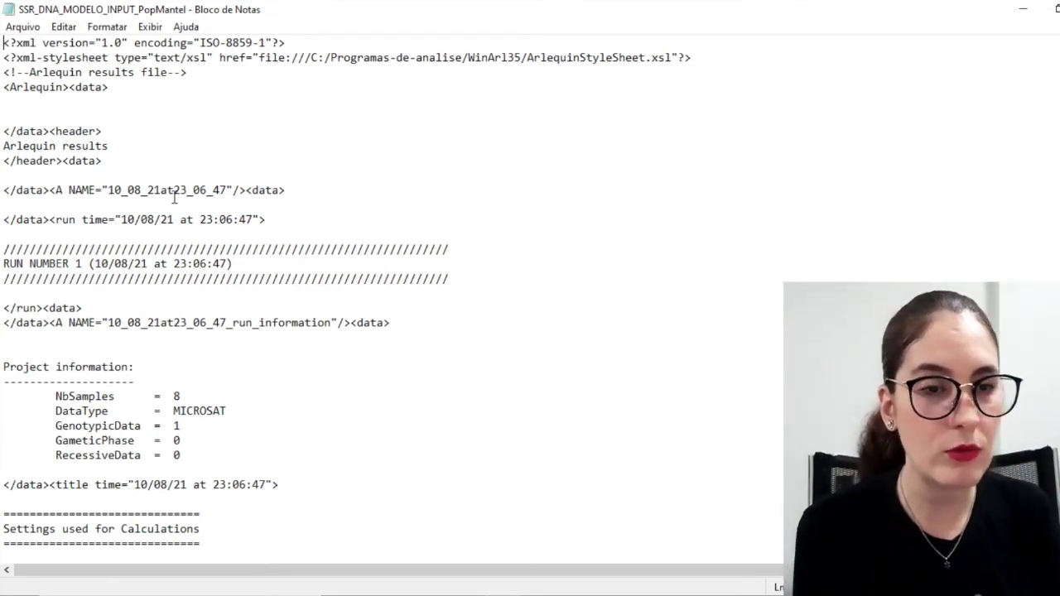
scroll(214, 414, down, 20)
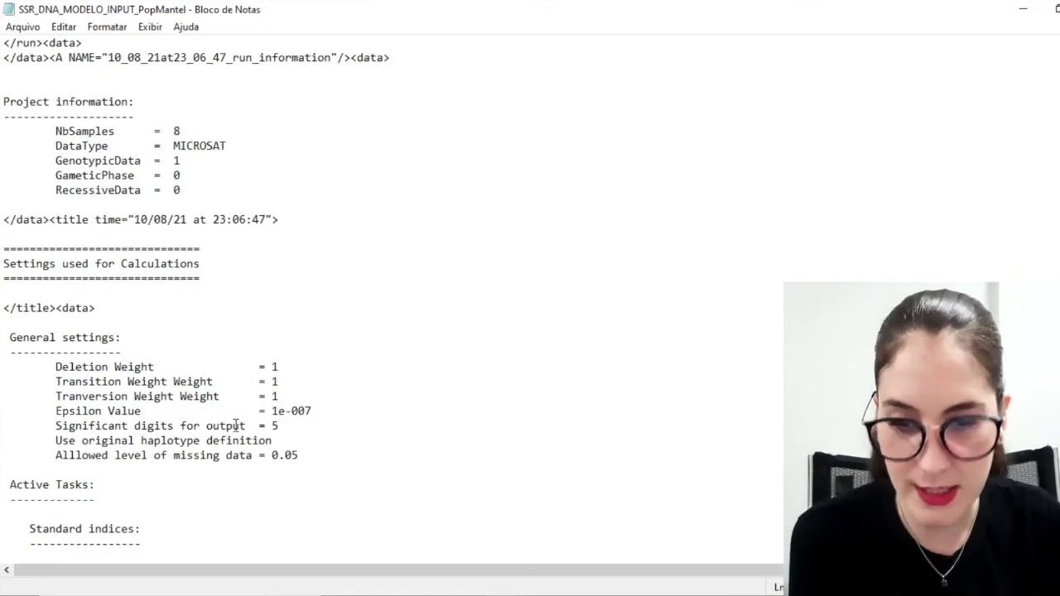
scroll(246, 439, down, 7)
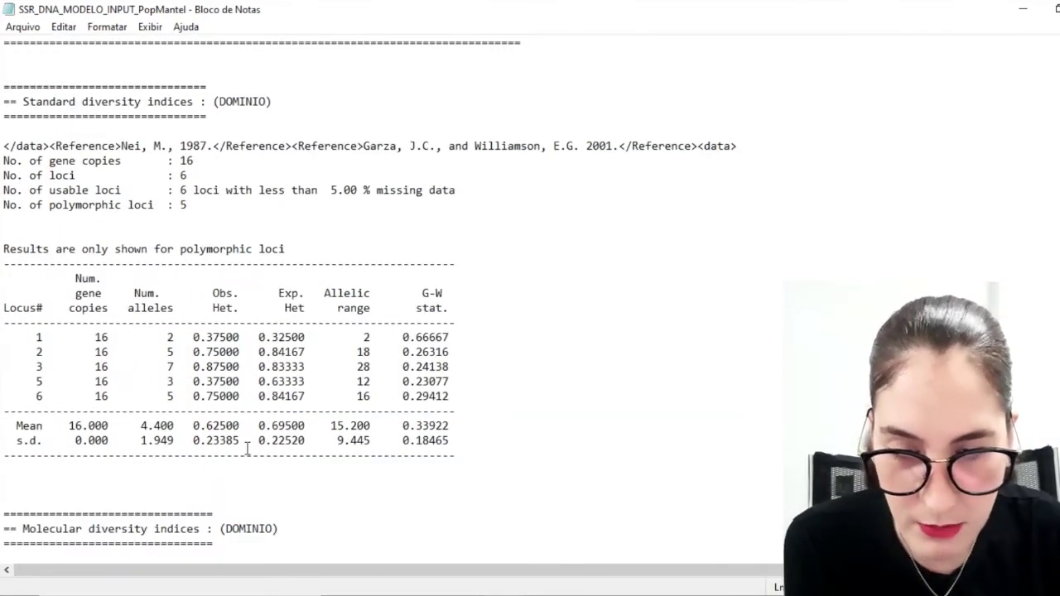
scroll(247, 449, down, 13)
scroll(274, 445, up, 15)
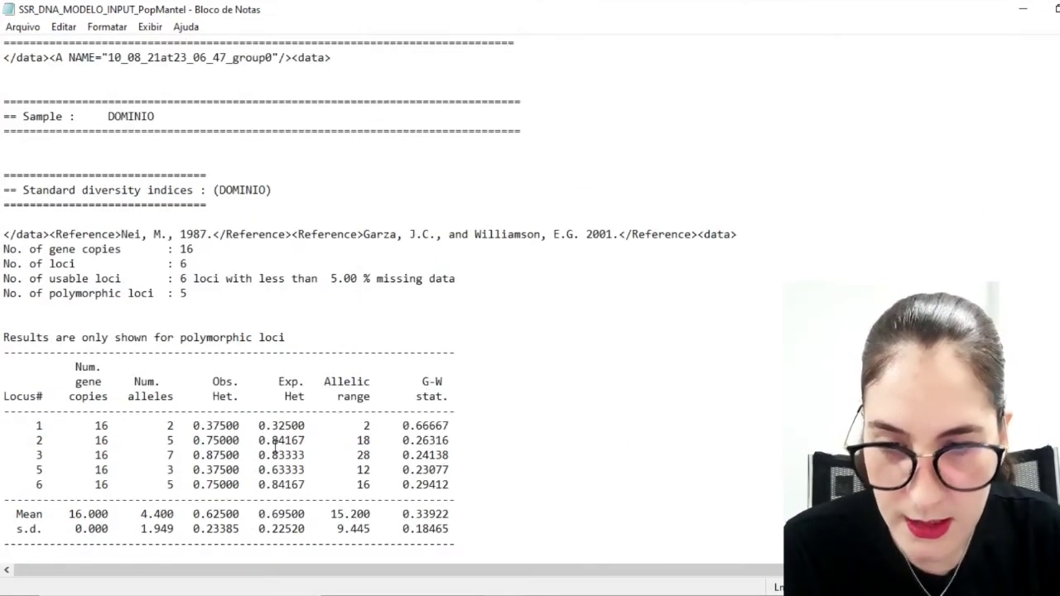
scroll(265, 314, up, 20)
scroll(265, 315, down, 15)
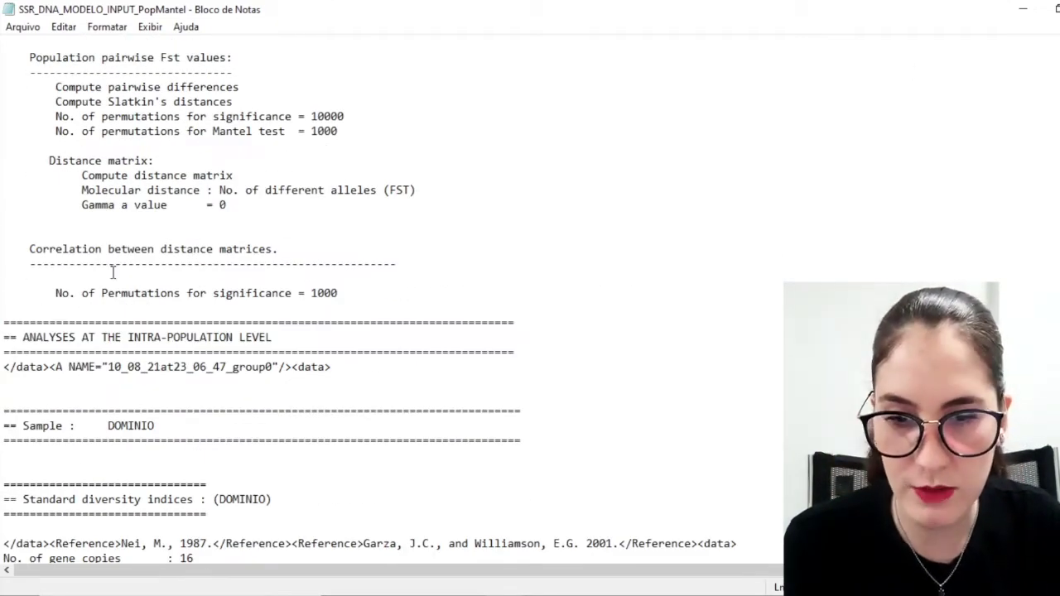
scroll(113, 272, down, 5)
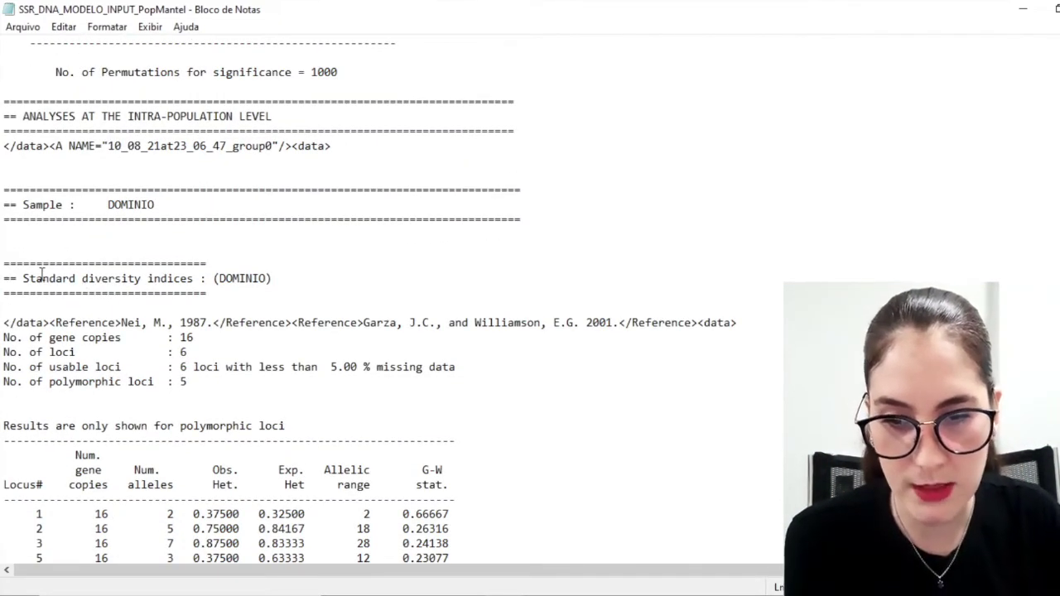
scroll(146, 280, up, 6)
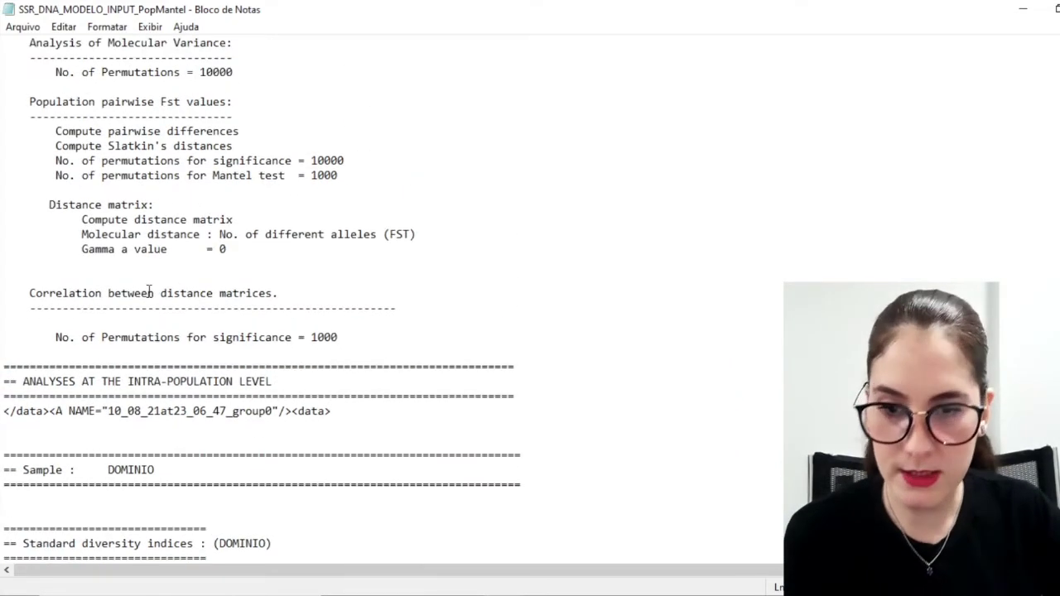
scroll(182, 323, down, 3)
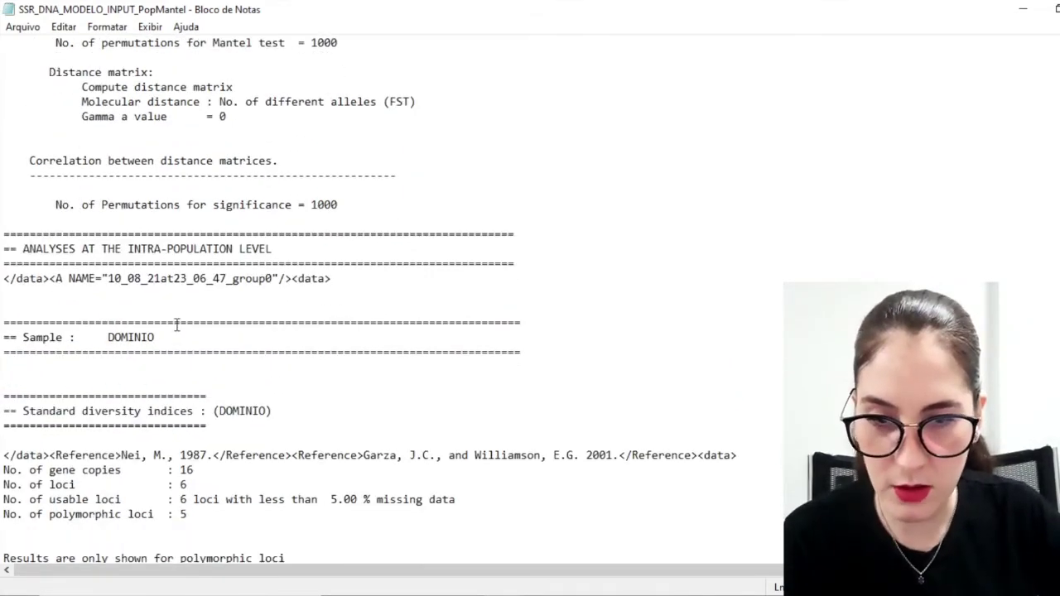
Highlight the ANALYSES AT THE INTRA-POPULATION LEVEL heading and the Sample: DOMINIO line, and examine the sample's standard diversity indices table
drag(25, 251, 285, 245)
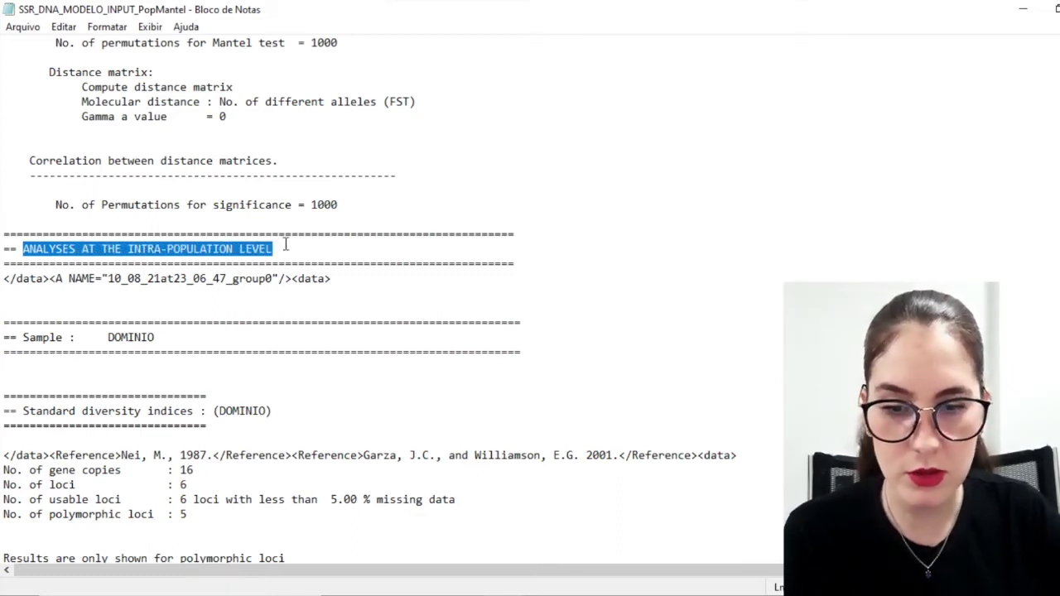
scroll(24, 337, down, 1)
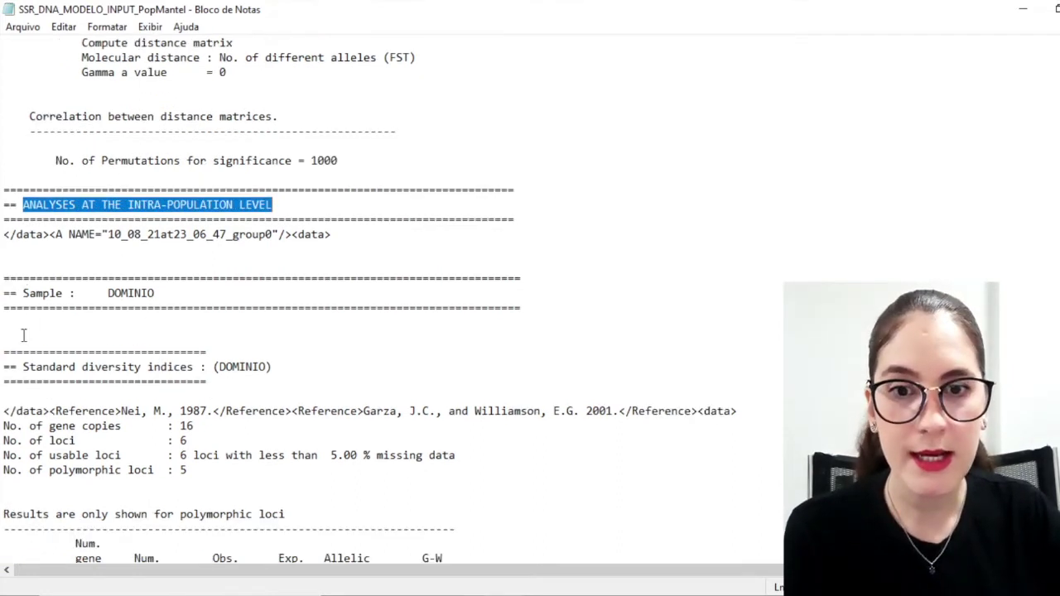
drag(29, 293, 156, 291)
scroll(161, 340, down, 6)
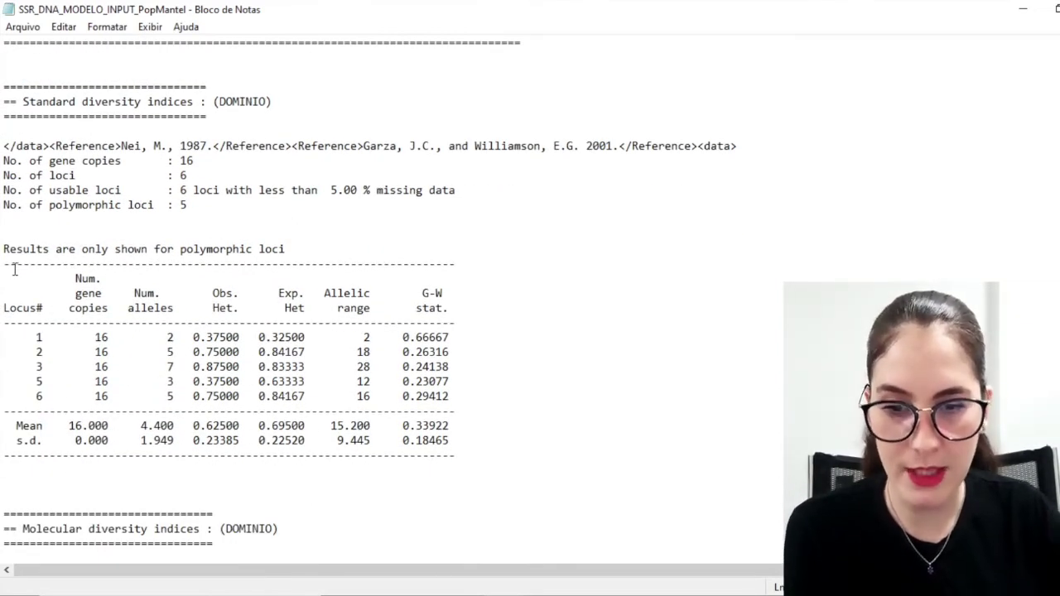
Highlight the polymorphic-loci note above DOMINIO's table and locus 1's row, allele count, observed and expected heterozygosity, and allelic range
mouse_move(3, 263)
mouse_down()
mouse_move(271, 258)
mouse_move(286, 249)
mouse_move(2, 250)
mouse_up()
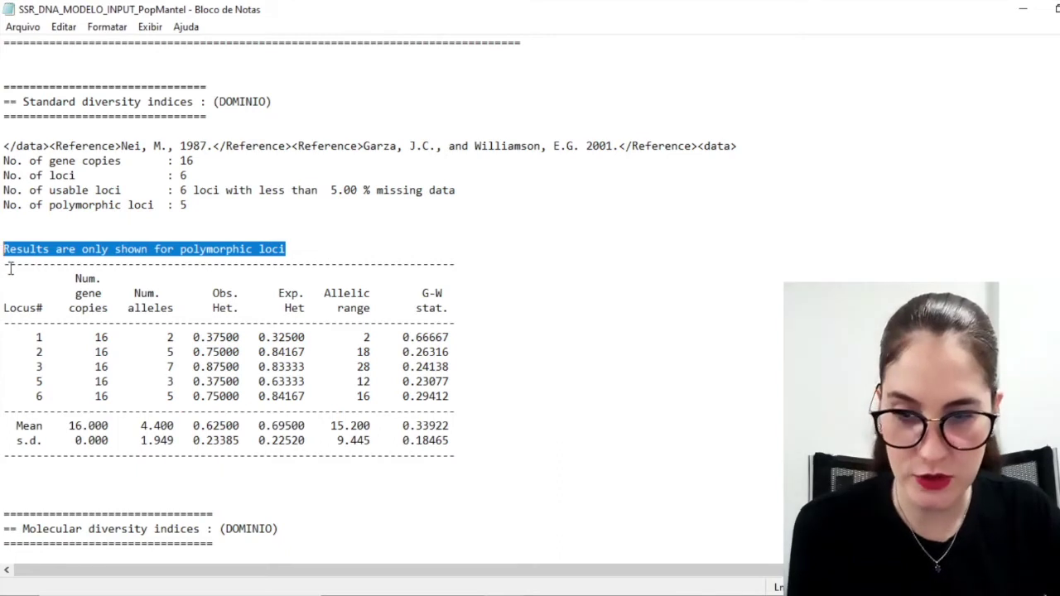
drag(3, 337, 467, 339)
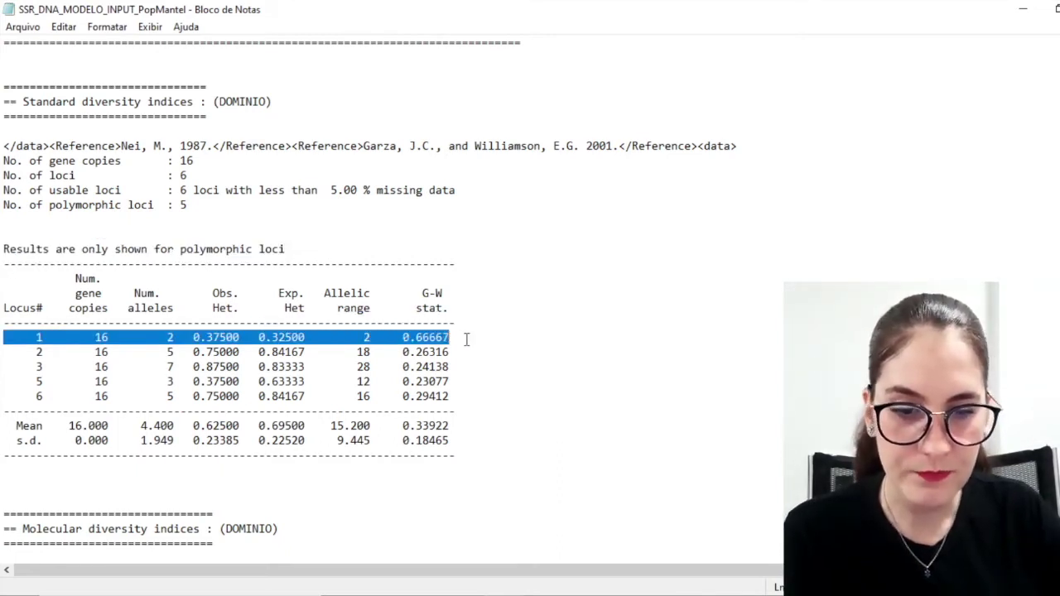
double_click(170, 337)
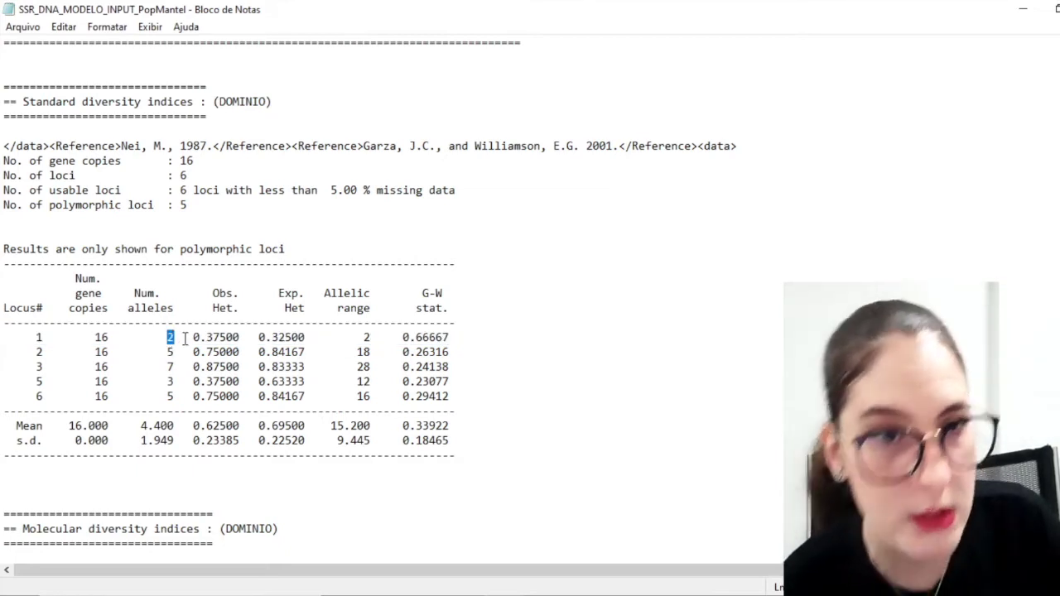
drag(193, 337, 245, 338)
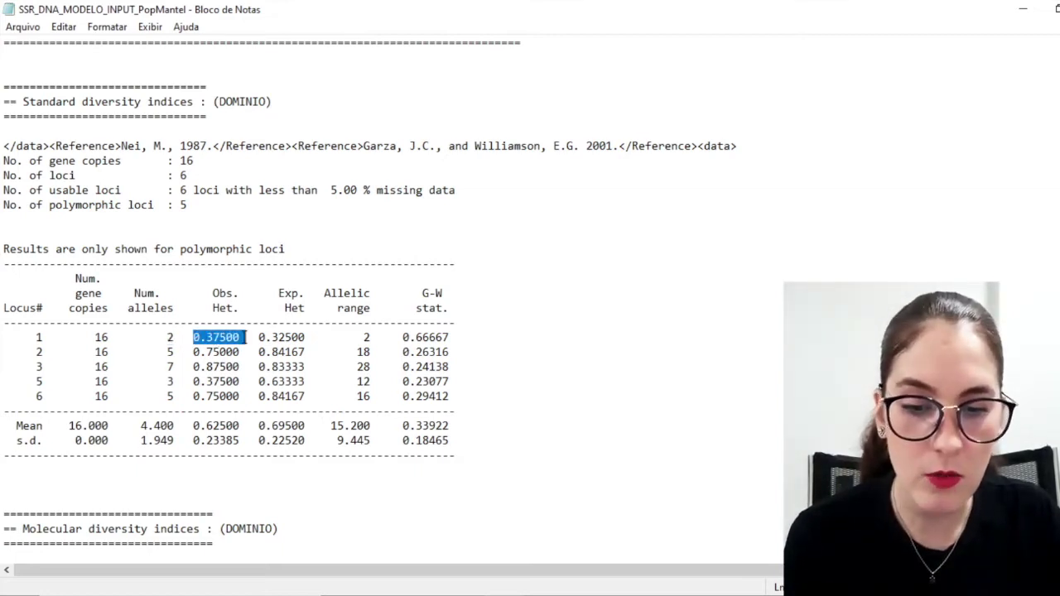
drag(259, 337, 307, 337)
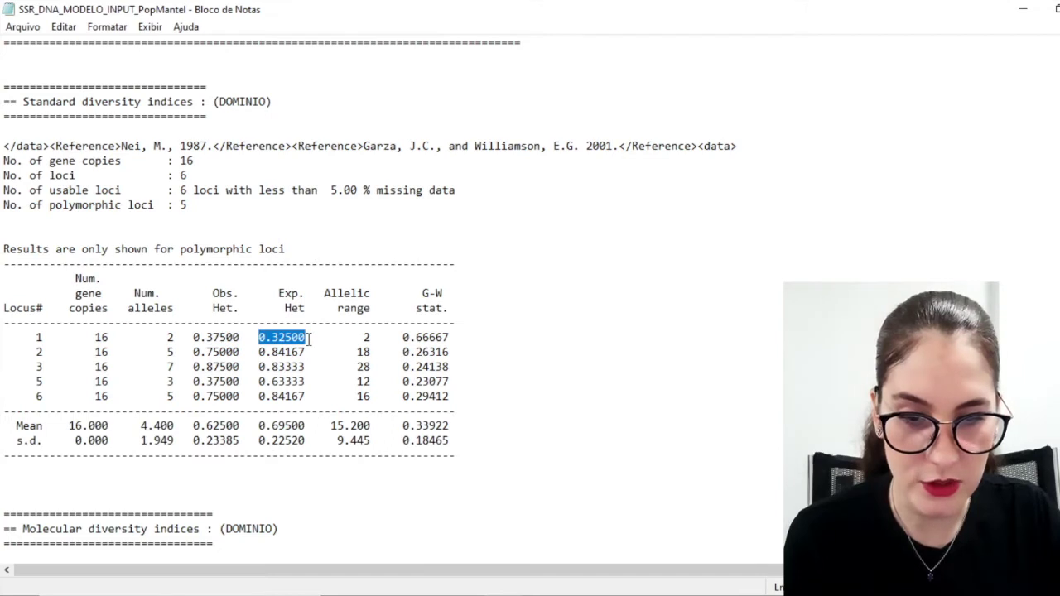
drag(363, 337, 373, 338)
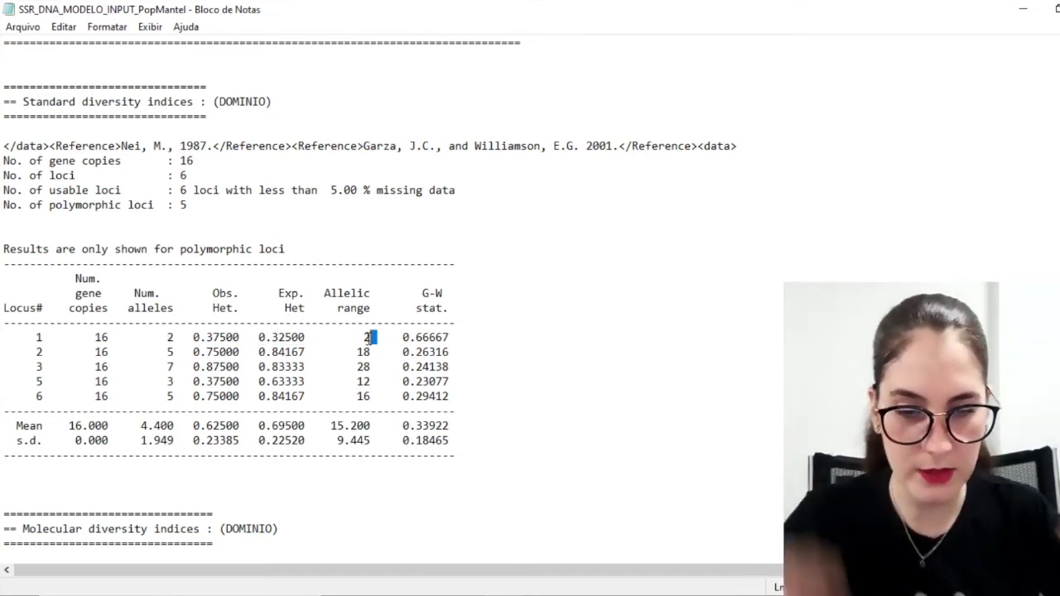
Highlight the G-W stat. column heading in DOMINIO's standard diversity indices table
mouse_move(422, 293)
mouse_down()
mouse_move(454, 308)
mouse_move(424, 293)
mouse_up()
click(449, 308)
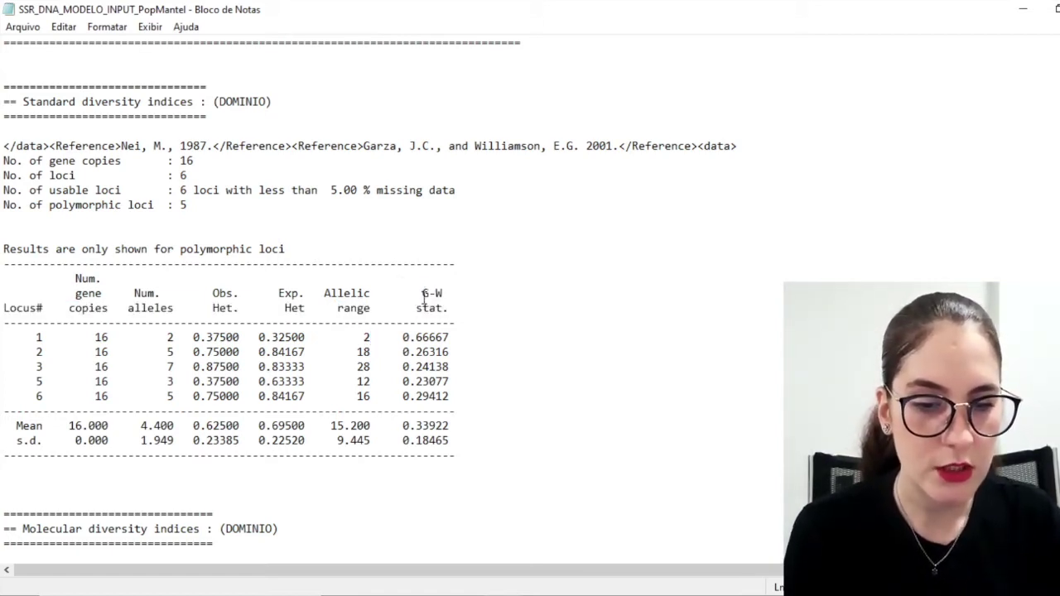
mouse_move(424, 300)
mouse_down()
mouse_move(451, 310)
mouse_move(422, 294)
mouse_up()
click(389, 323)
click(449, 308)
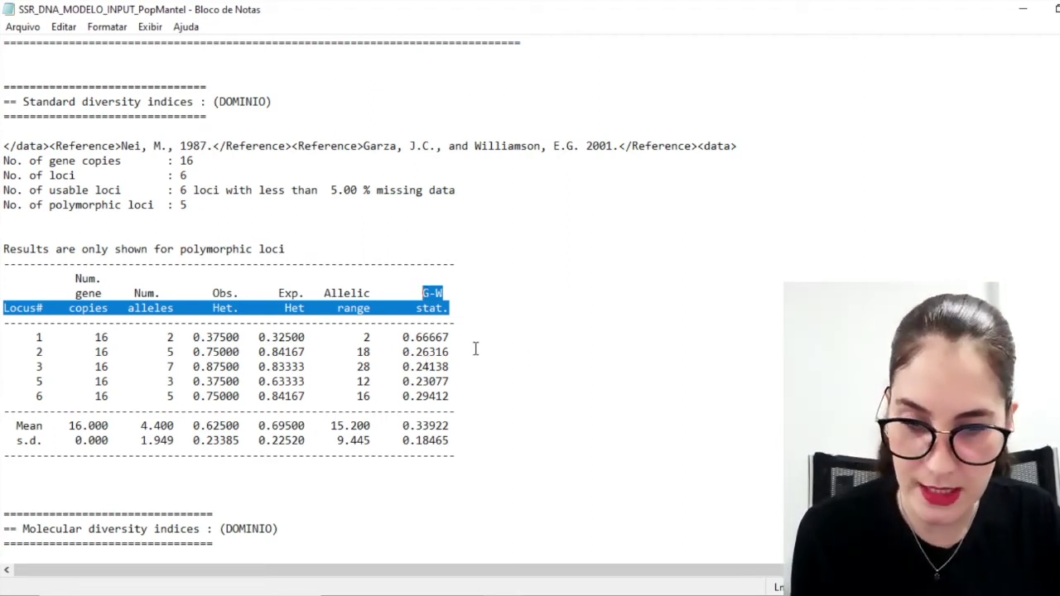
Highlight DOMINIO's Mean row, its observed and expected heterozygosity means, and the Obs. and Exp. column headings
scroll(476, 323, down, 1)
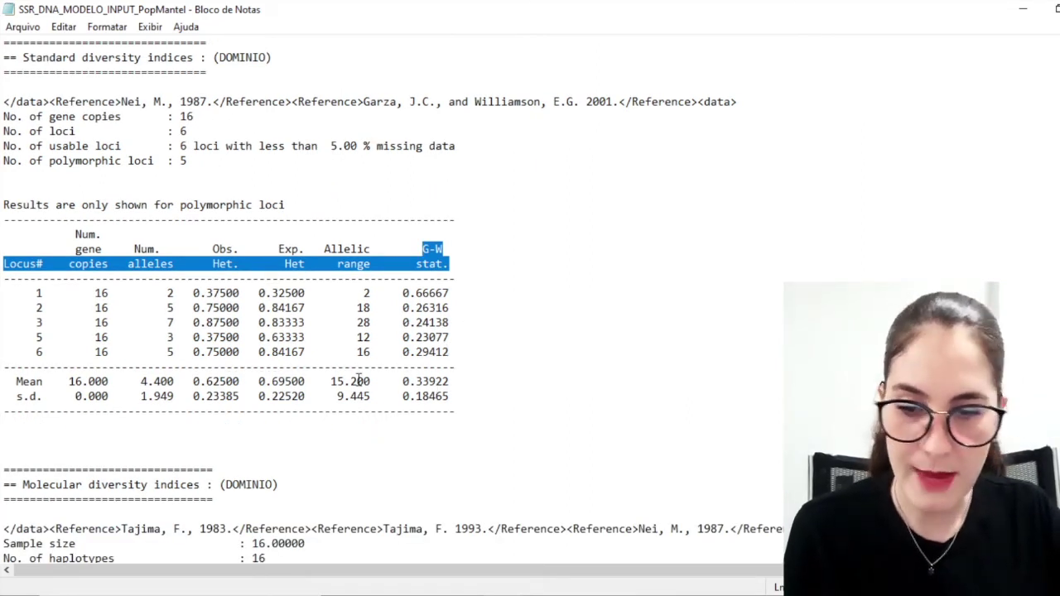
drag(3, 379, 511, 385)
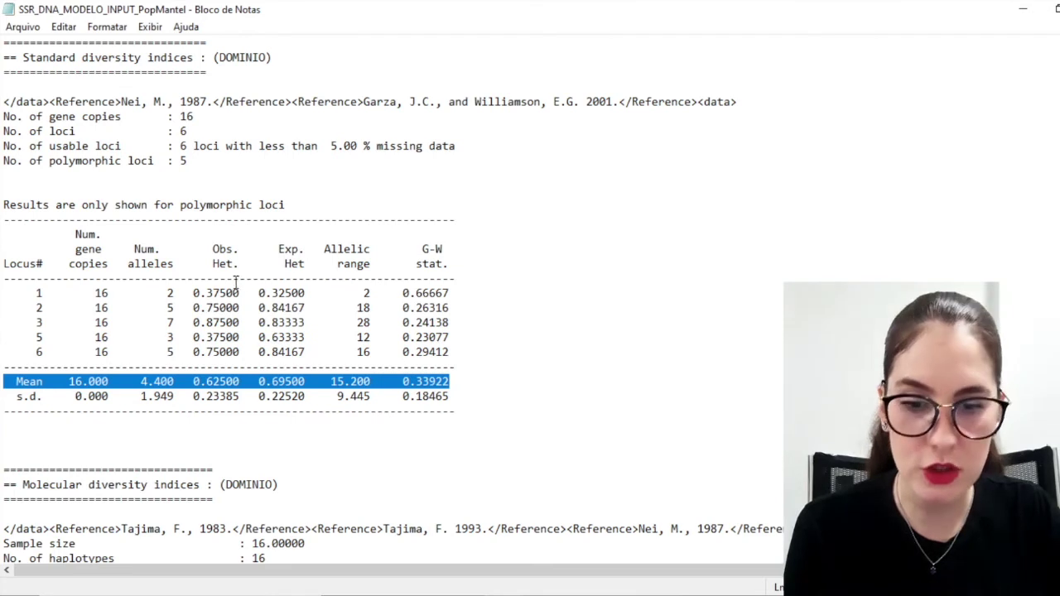
click(235, 381)
drag(194, 382, 240, 381)
drag(306, 381, 266, 377)
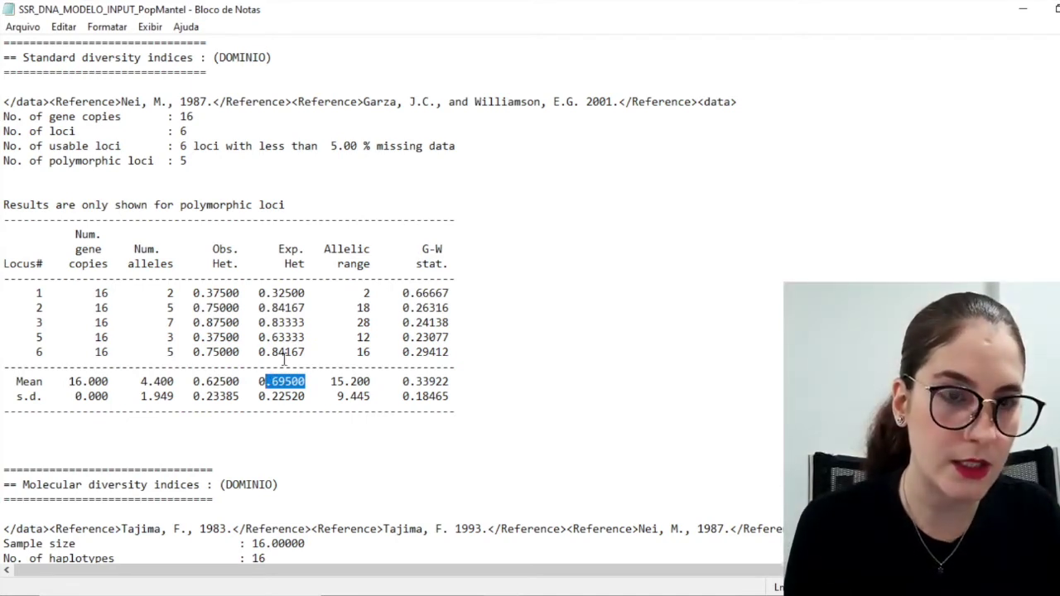
double_click(214, 251)
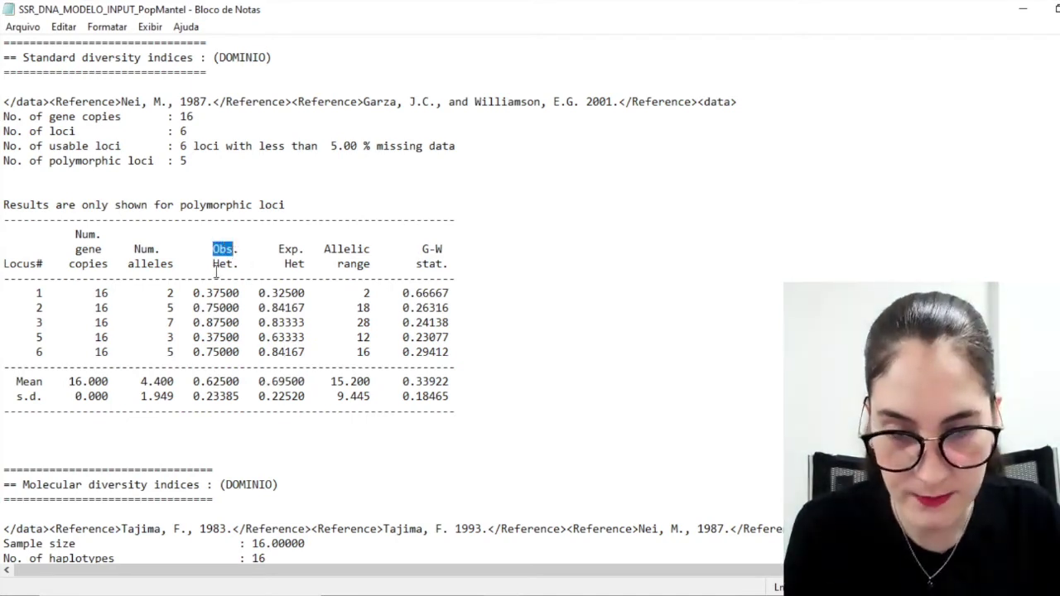
double_click(291, 249)
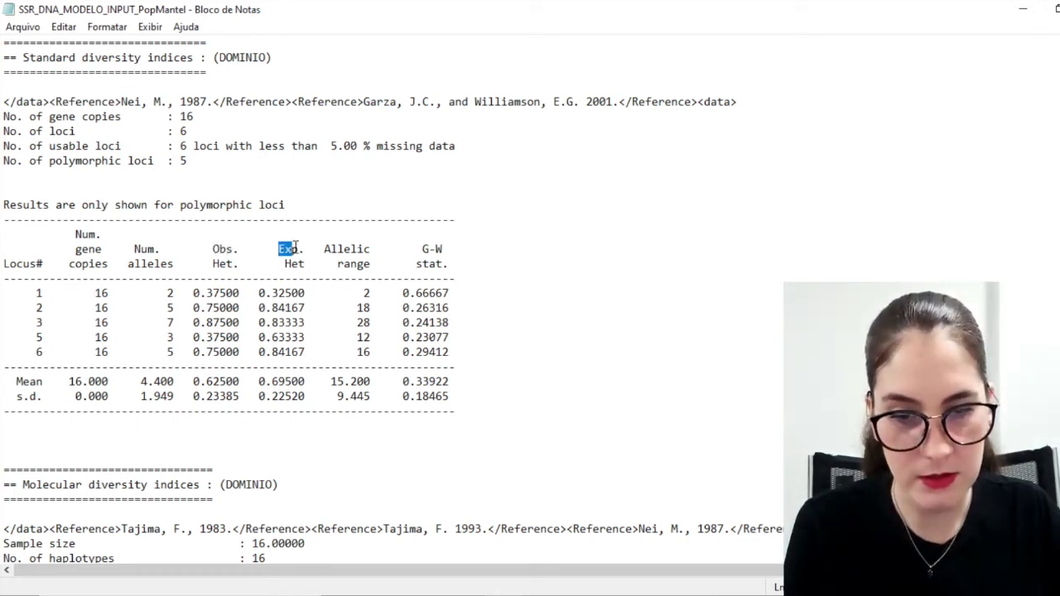
double_click(289, 249)
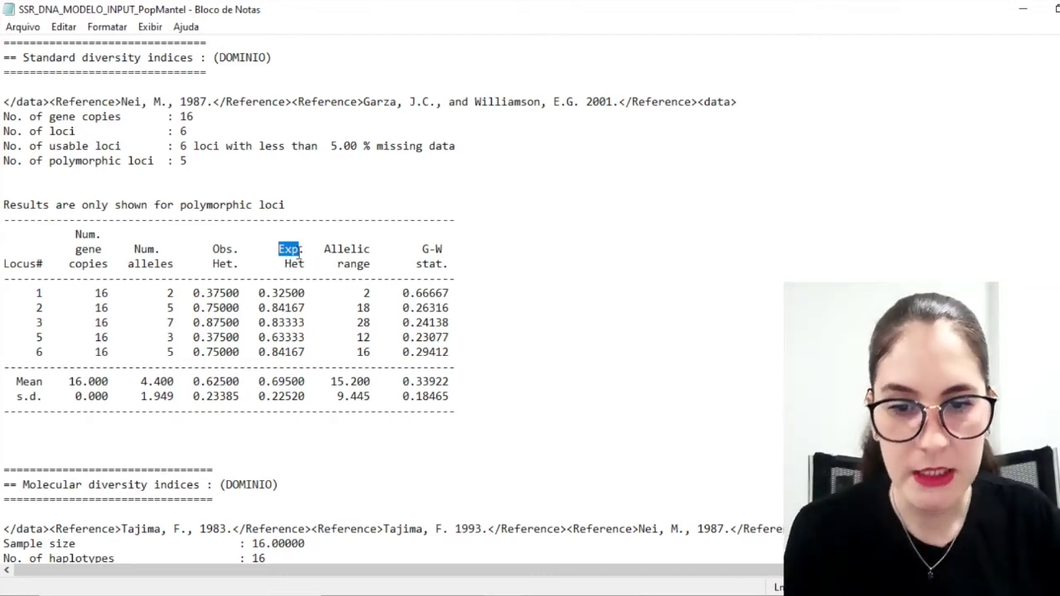
Go past DOMINIO's molecular diversity indices to the ANALISES sample, highlight its name and examine its standard diversity indices
scroll(298, 253, down, 6)
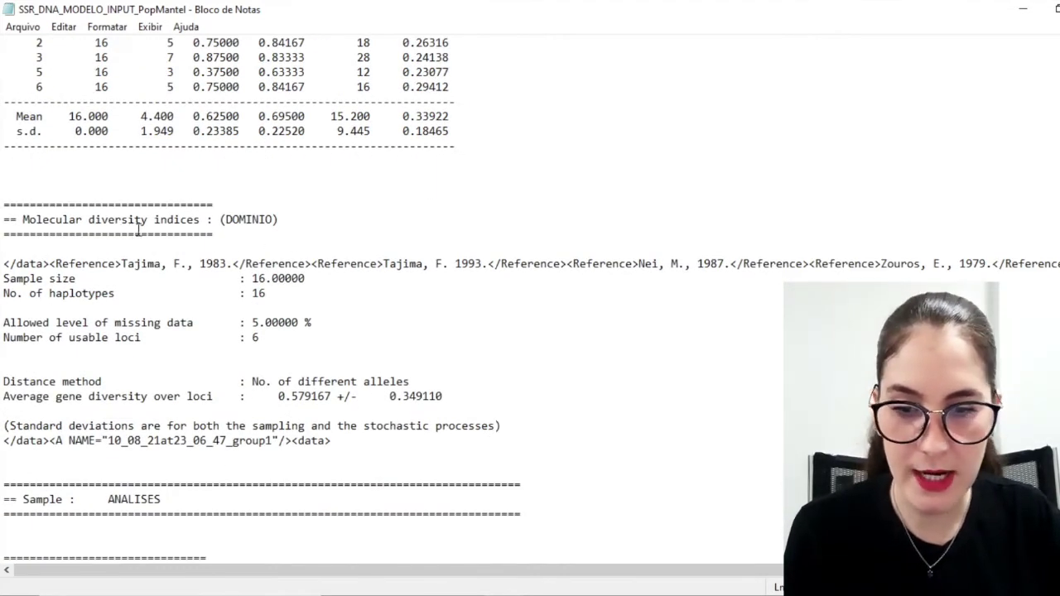
scroll(136, 236, down, 3)
scroll(145, 242, down, 7)
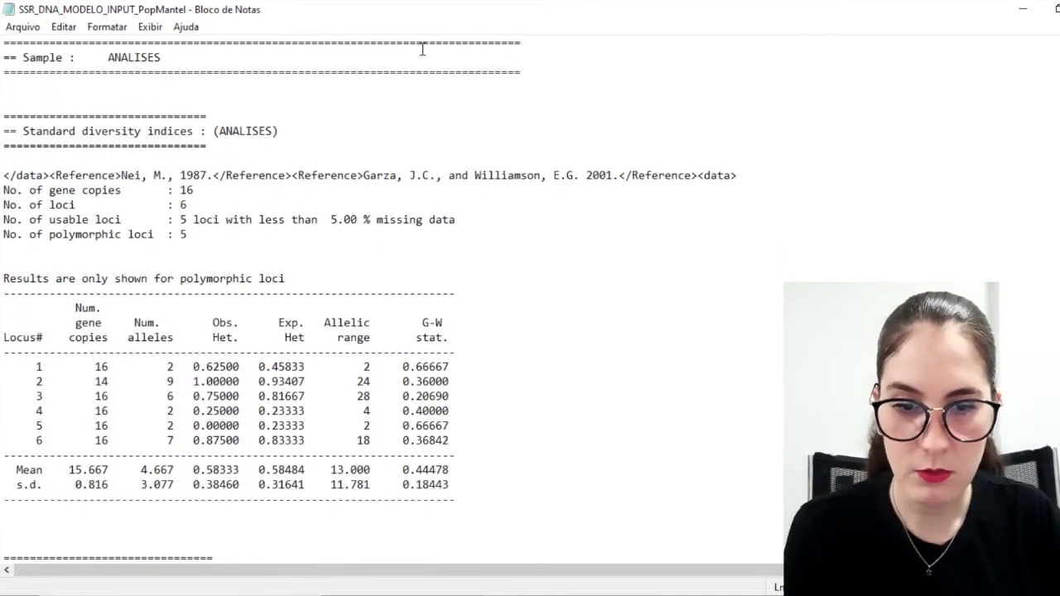
drag(218, 133, 274, 133)
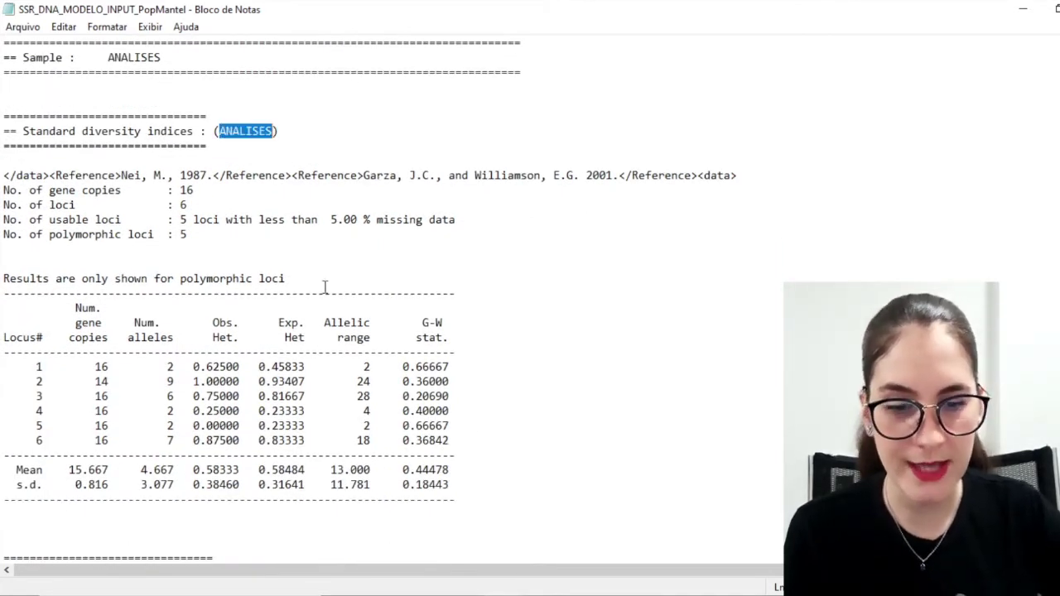
scroll(397, 431, down, 1)
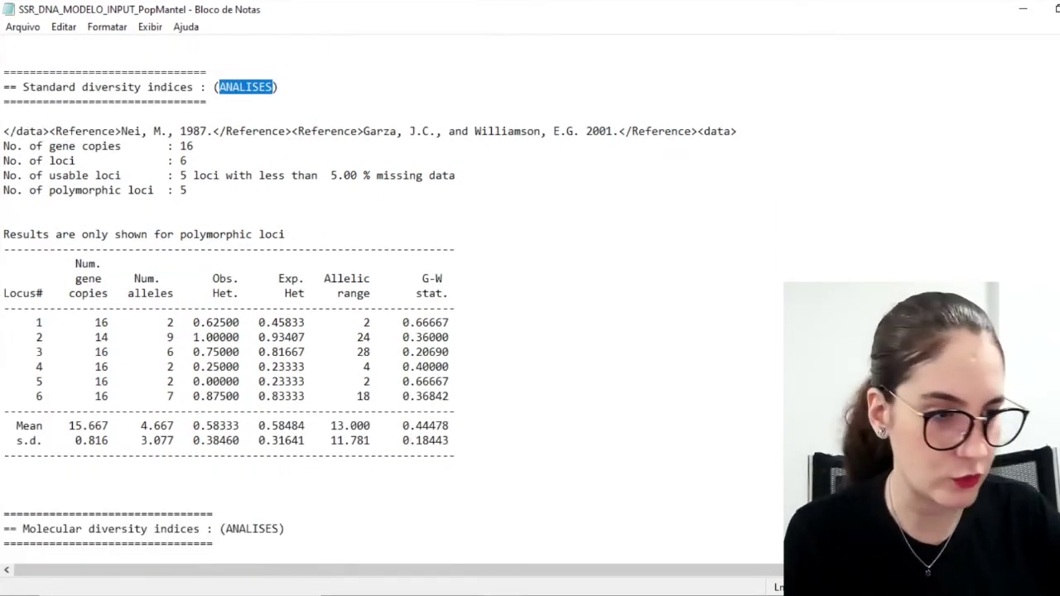
Skim the remaining samples and AMOVA results, return to the summary of computations done within populations and highlight the word Summary
scroll(394, 299, down, 13)
scroll(394, 298, down, 11)
scroll(394, 299, down, 20)
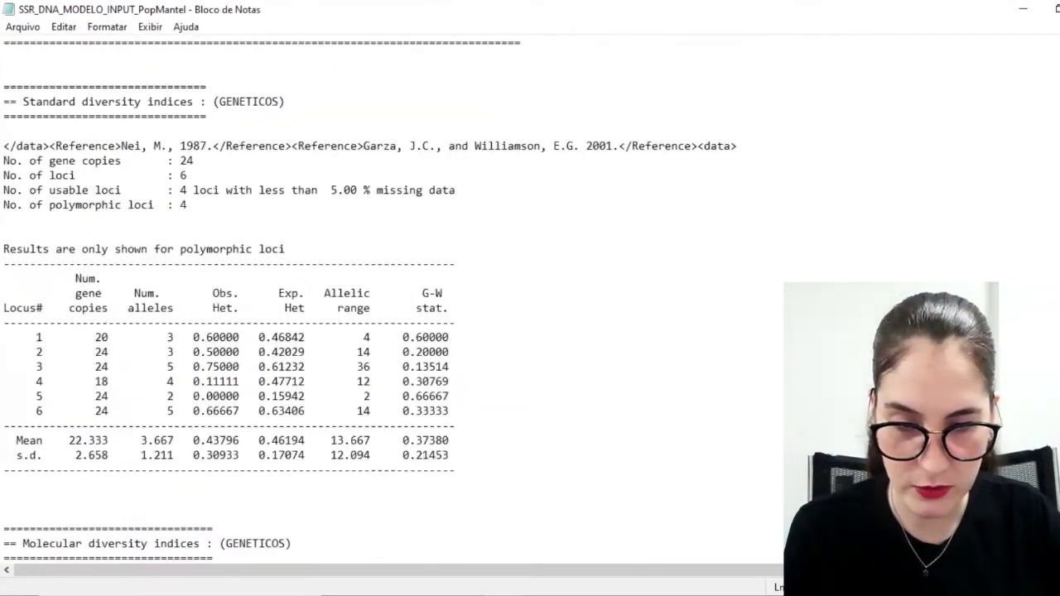
scroll(394, 298, up, 20)
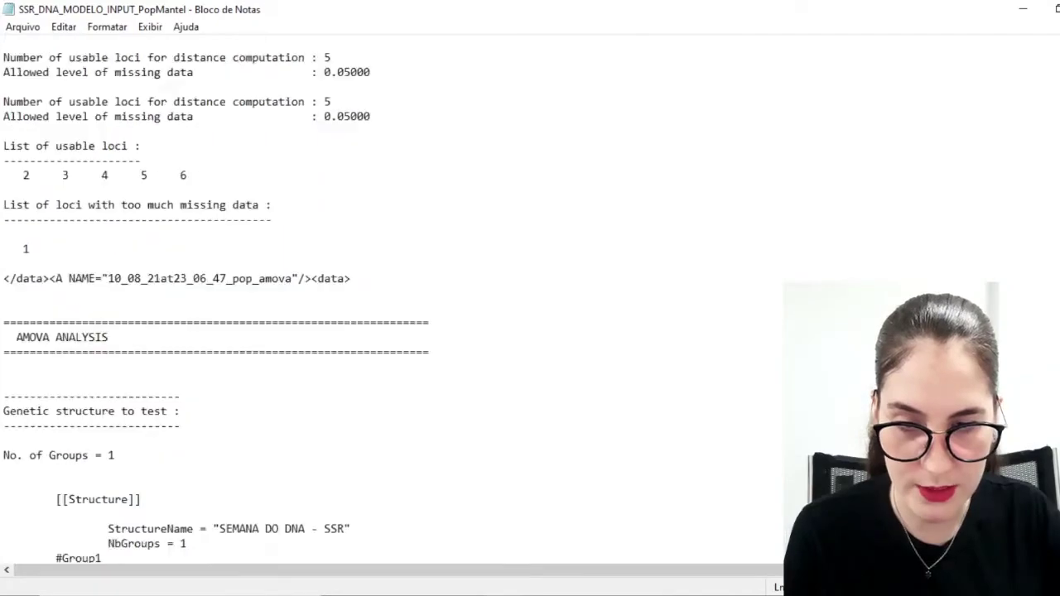
scroll(393, 298, up, 20)
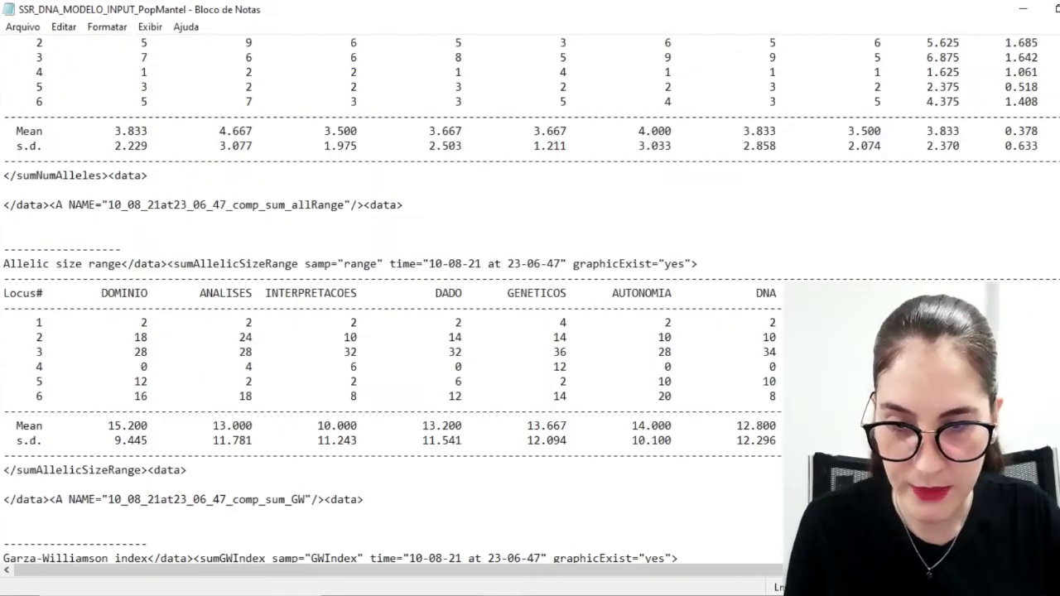
scroll(393, 298, up, 20)
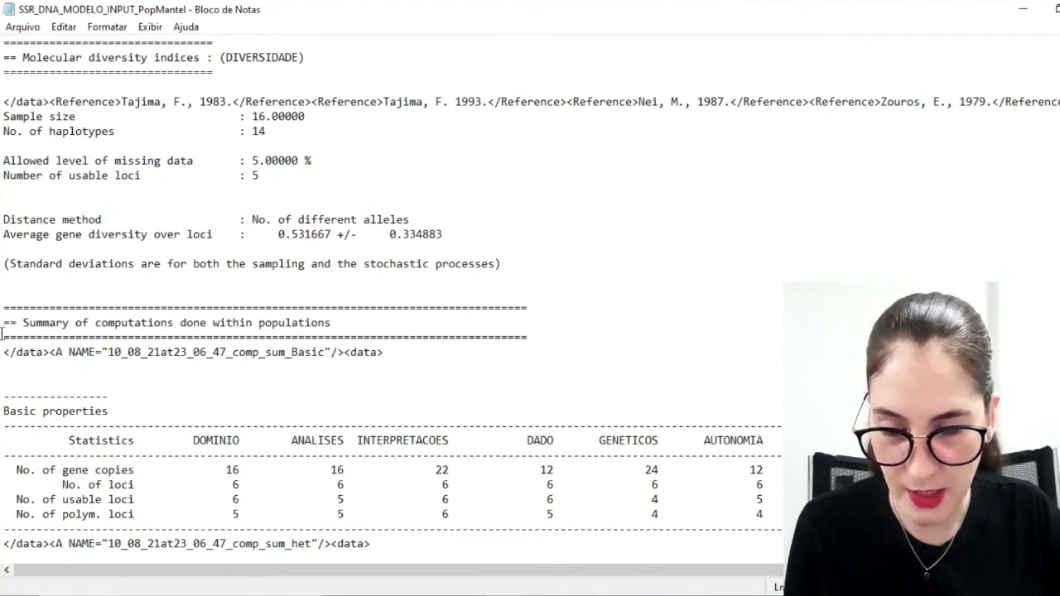
drag(24, 323, 72, 324)
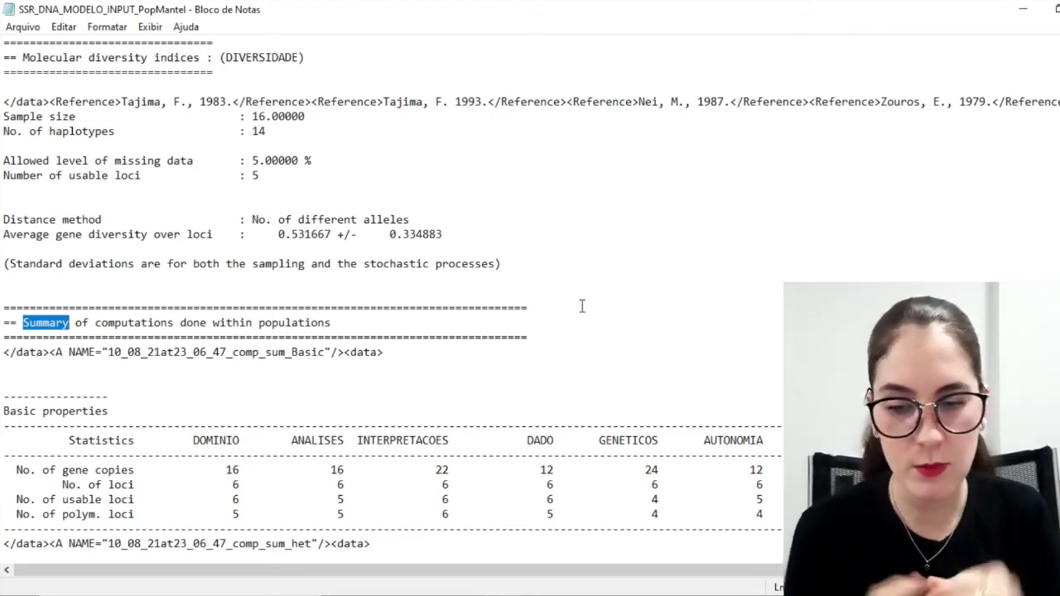
Examine the Basic properties table across populations and highlight the Expected heterozygosity heading below it
scroll(605, 105, down, 4)
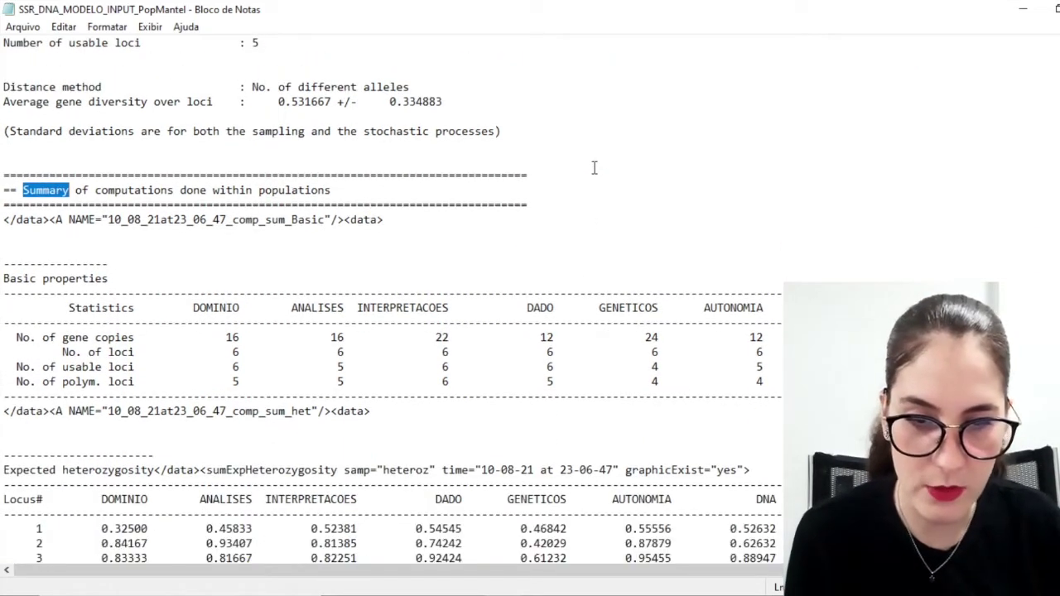
scroll(394, 183, down, 4)
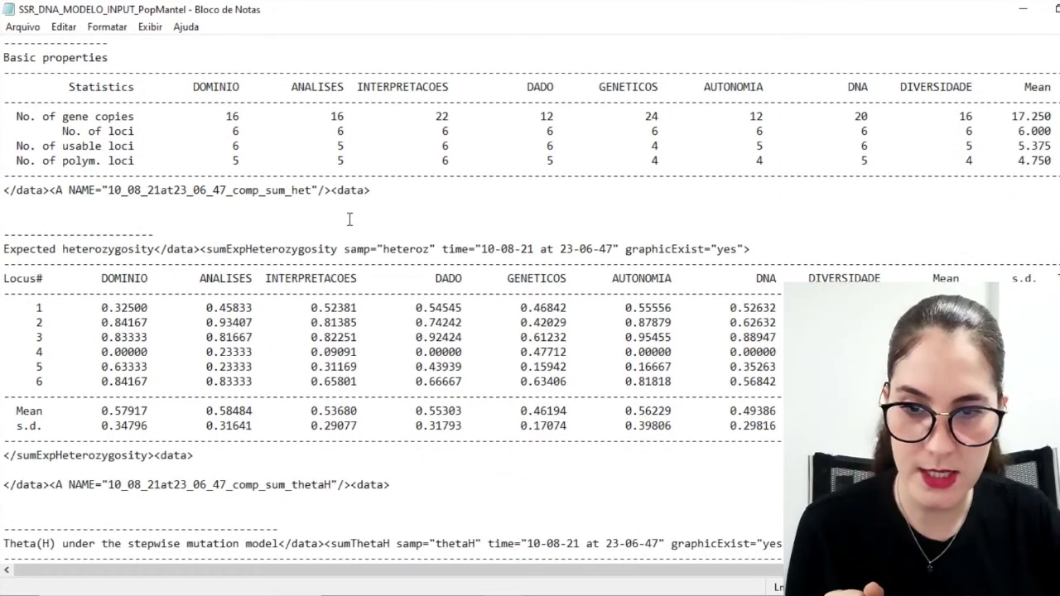
scroll(346, 238, down, 1)
scroll(346, 239, down, 1)
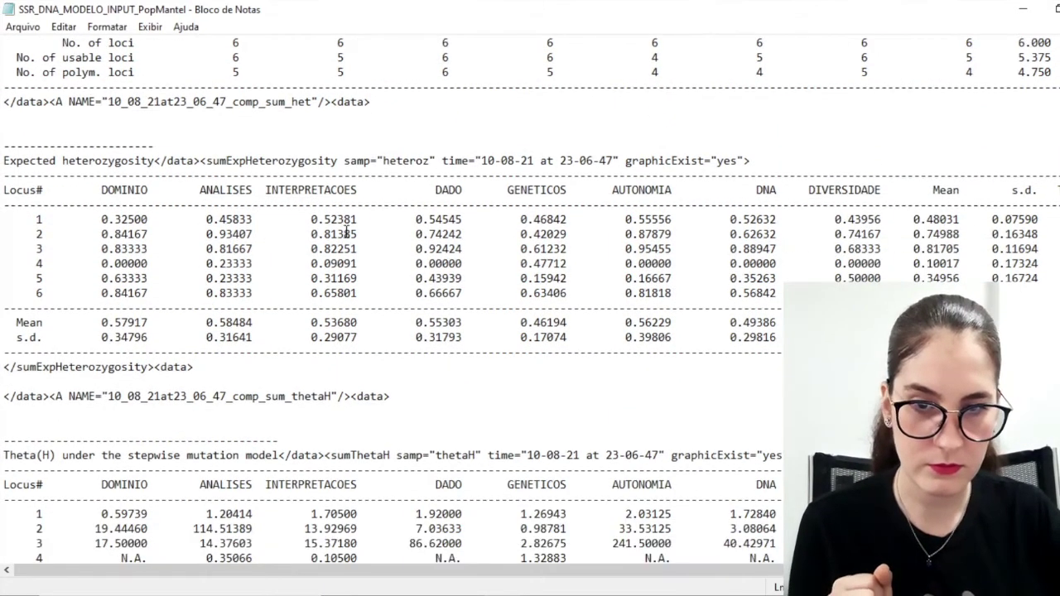
drag(5, 157, 154, 160)
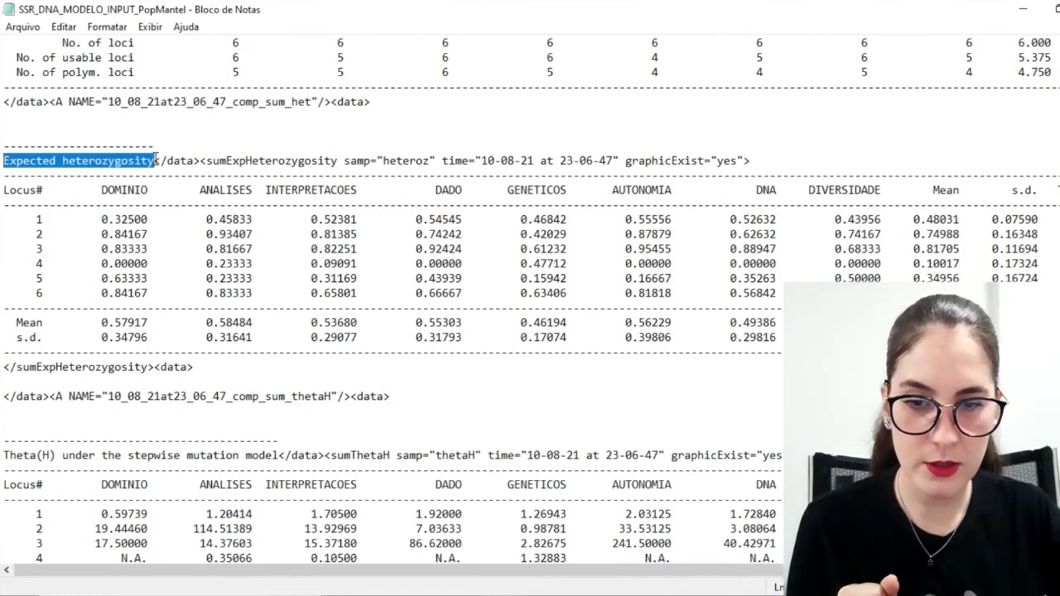
click(106, 190)
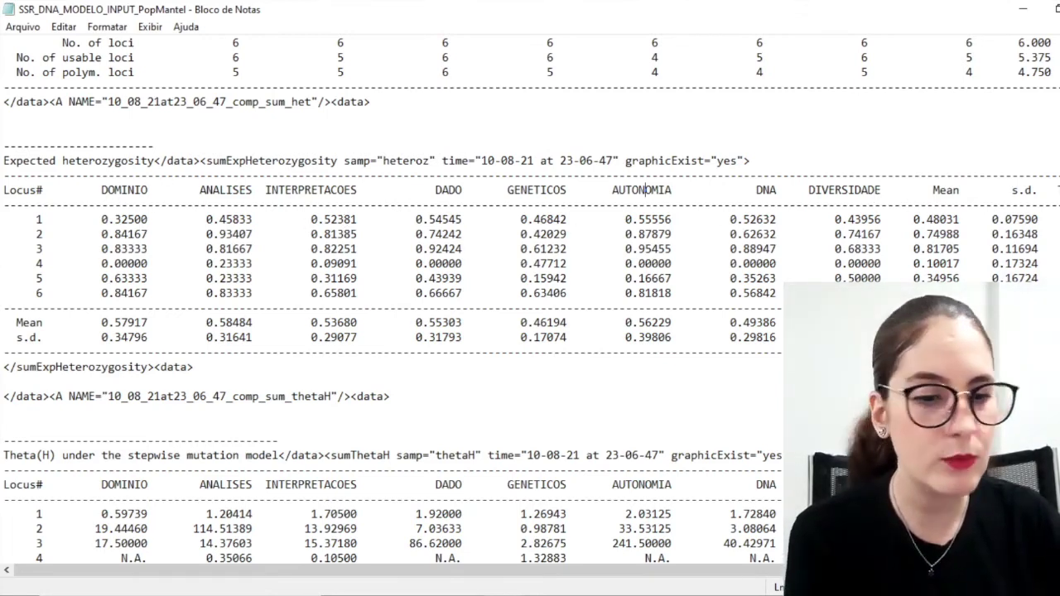
Examine the Expected heterozygosity table across its full width, highlighting the locus 1 row, part of the Mean row and locus 1's Tot. Het. value
drag(16, 219, 920, 233)
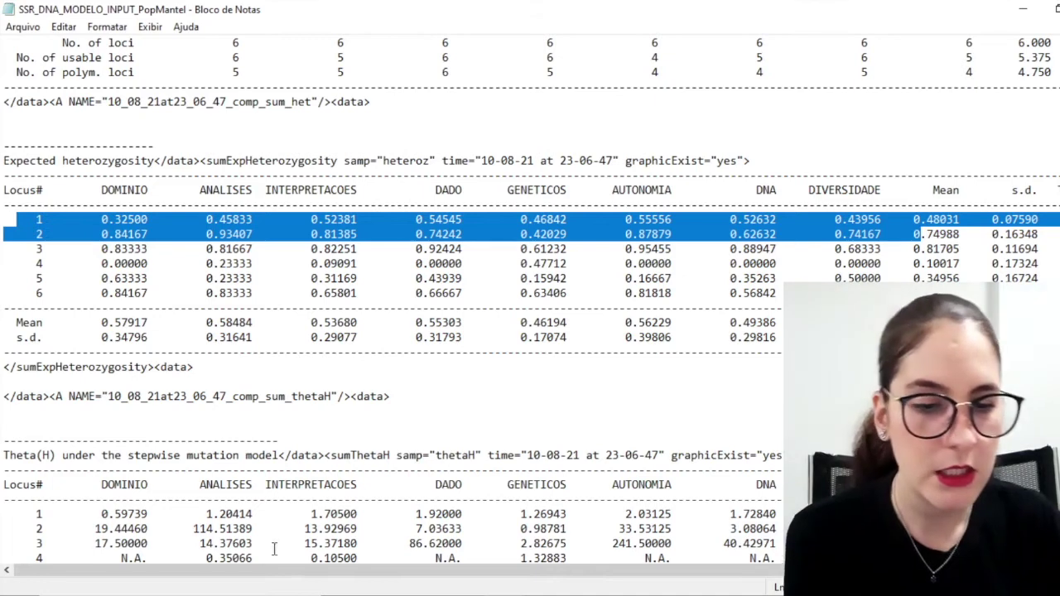
drag(745, 569, 821, 570)
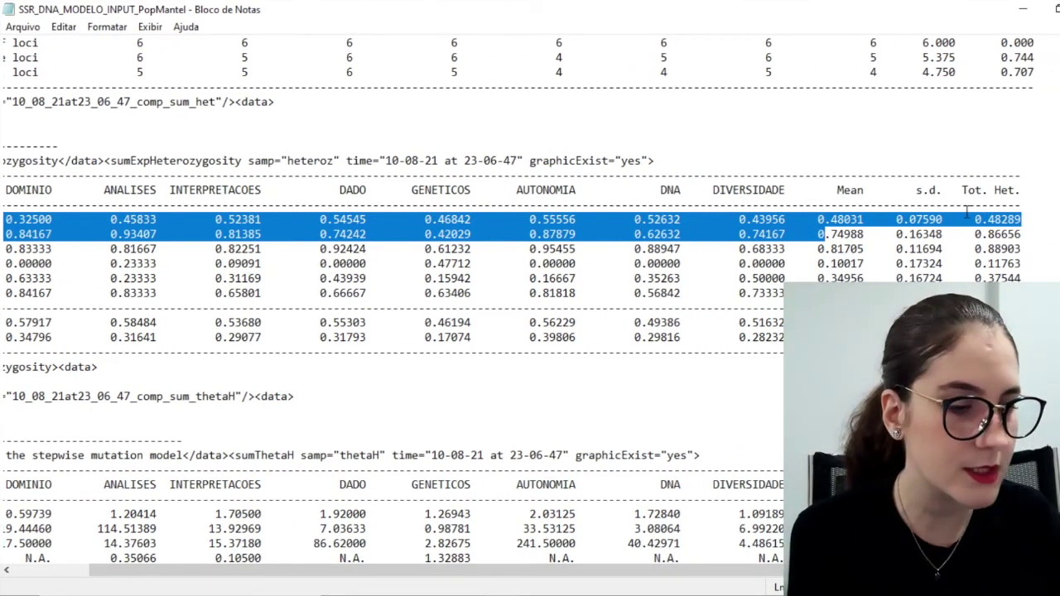
drag(431, 570, 354, 570)
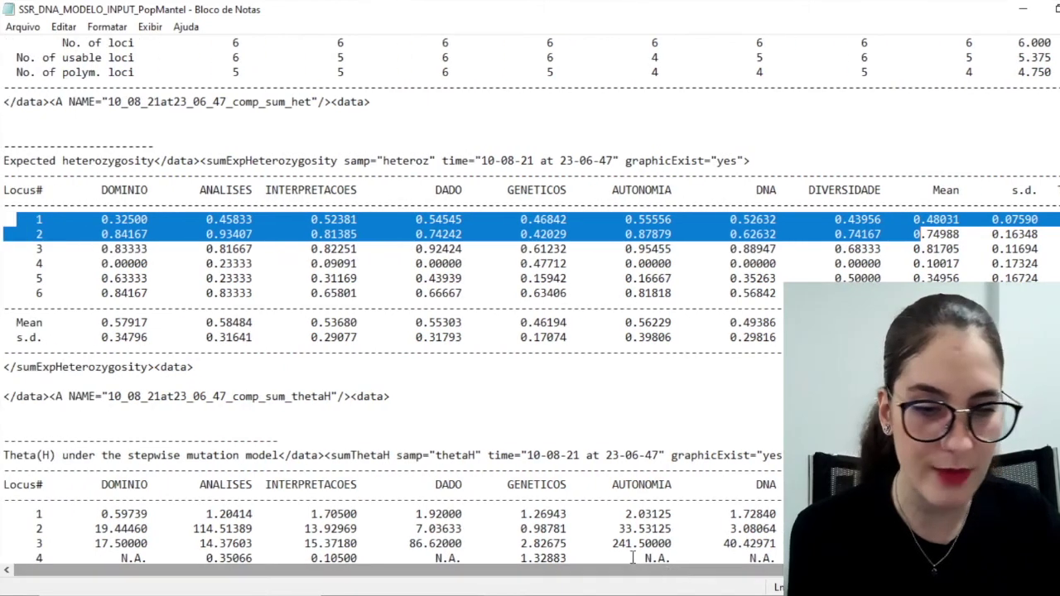
drag(10, 322, 473, 323)
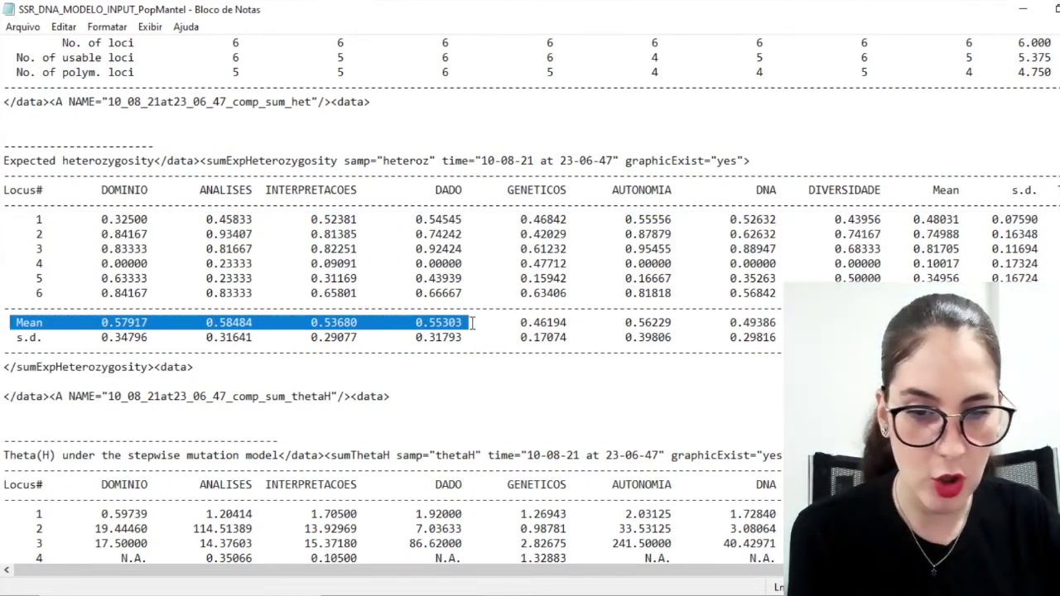
drag(687, 580, 837, 579)
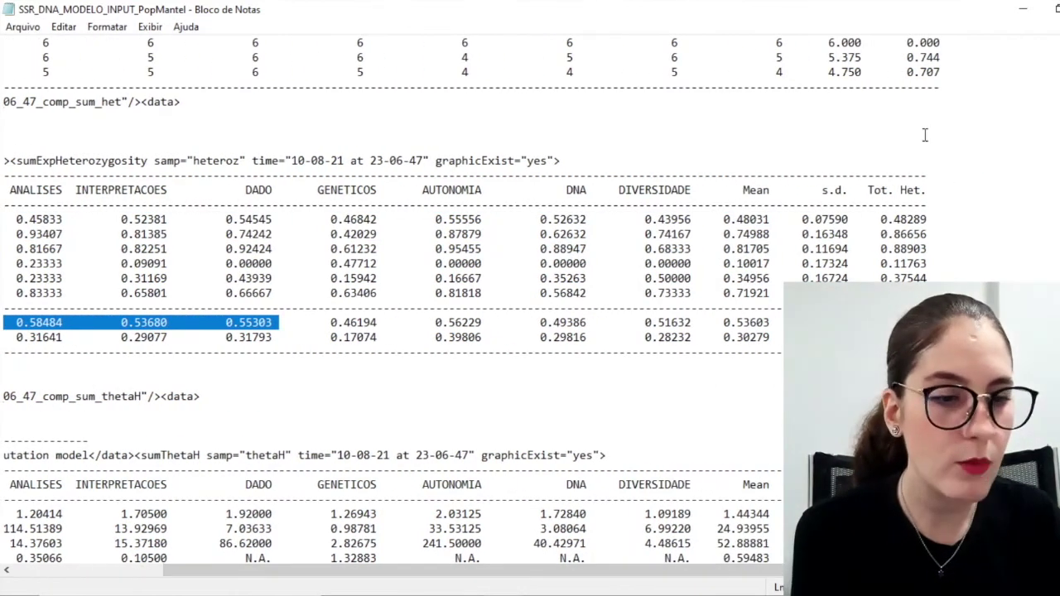
drag(881, 219, 912, 219)
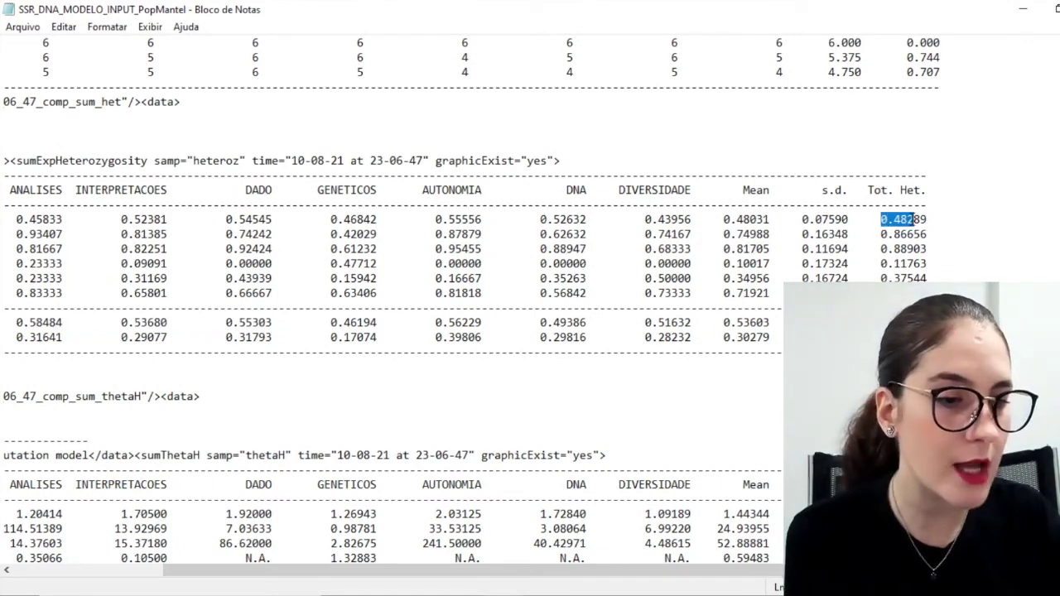
drag(795, 580, 644, 590)
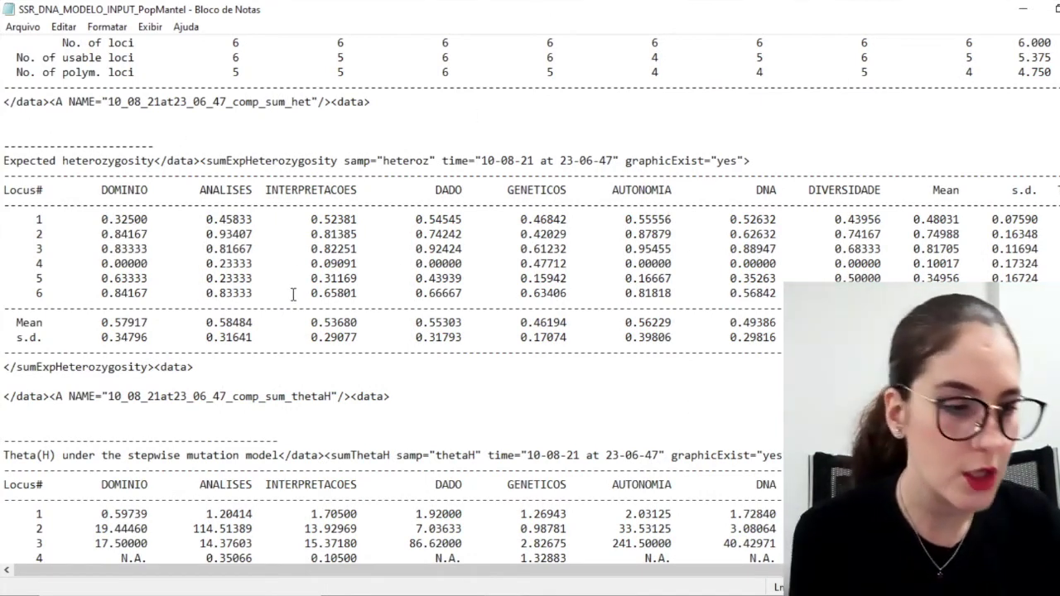
Examine the remaining columns of the Expected heterozygosity table and highlight the Mean row's Tot. Het. value
drag(401, 583, 555, 578)
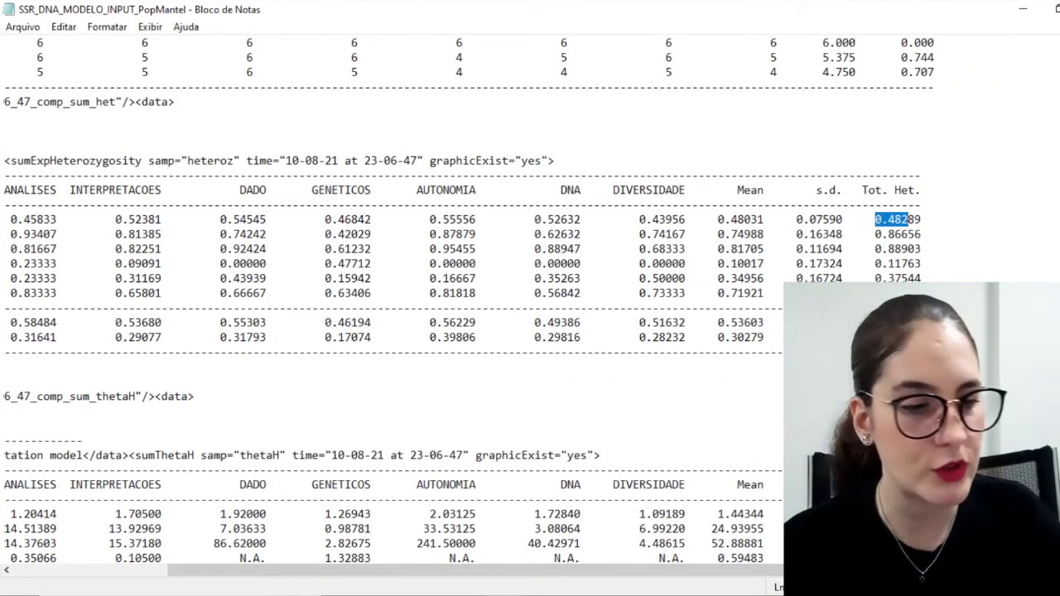
click(811, 331)
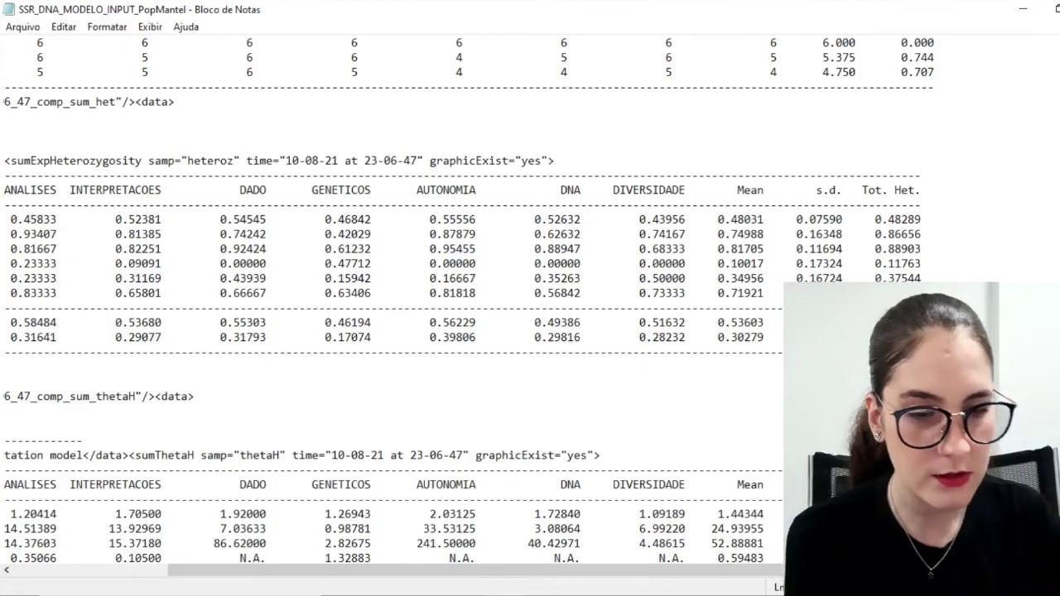
scroll(468, 299, down, 4)
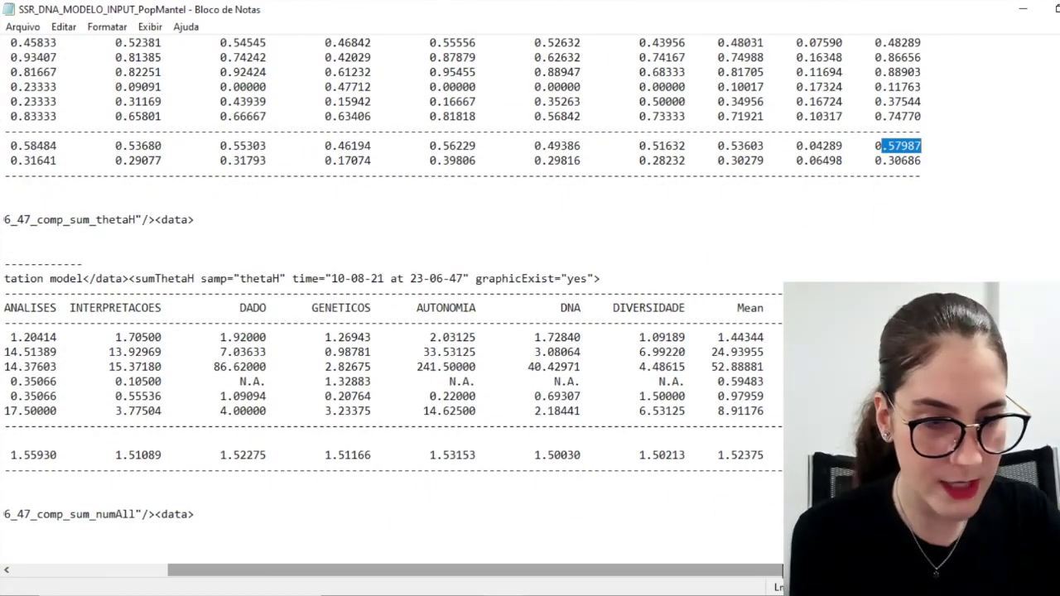
Skim the 23:07:04 run backwards from its within-population summary tables through the per-sample diversity indices to the INTERPRETACOES sample
key(Home)
scroll(390, 298, down, 15)
scroll(389, 298, up, 20)
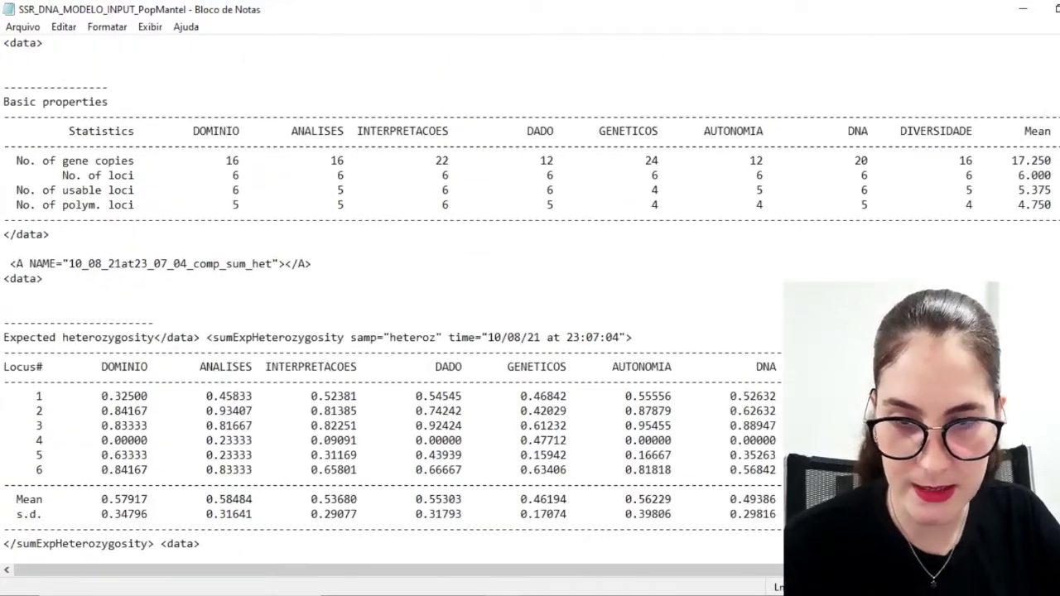
scroll(390, 298, up, 6)
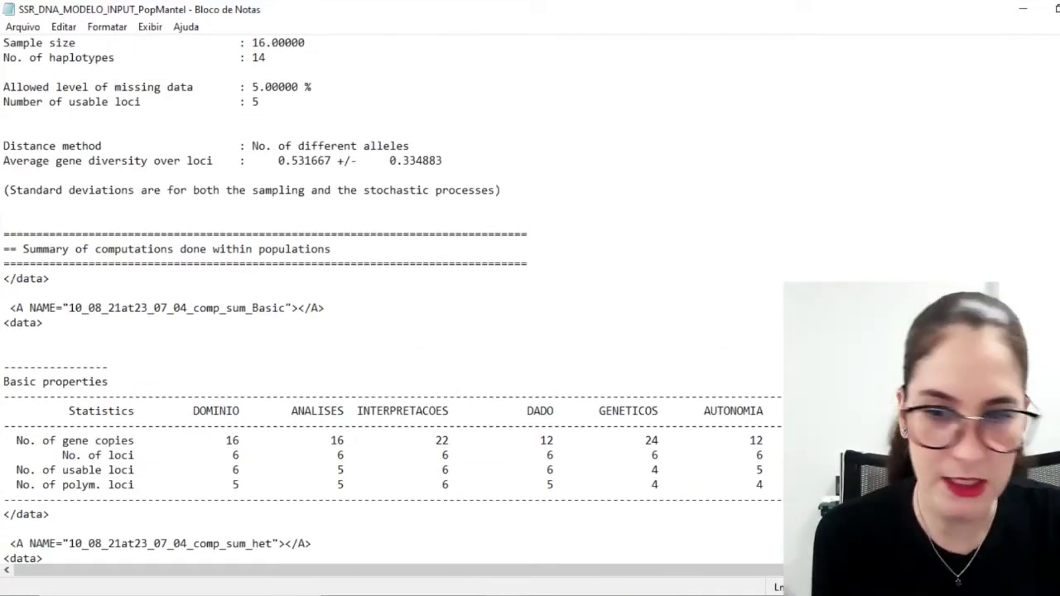
scroll(389, 298, up, 20)
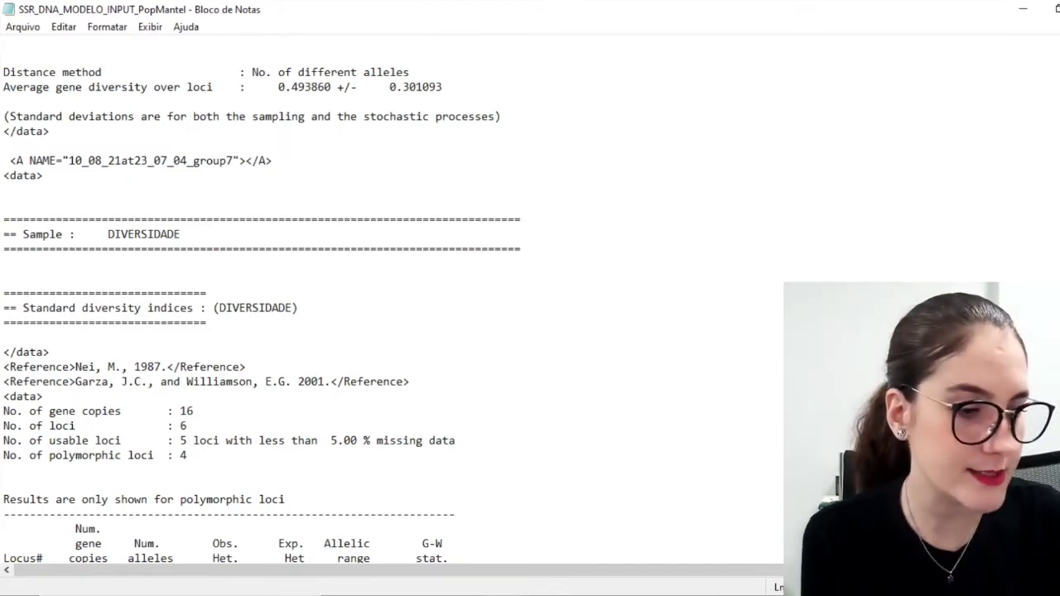
scroll(390, 298, up, 16)
scroll(390, 298, up, 20)
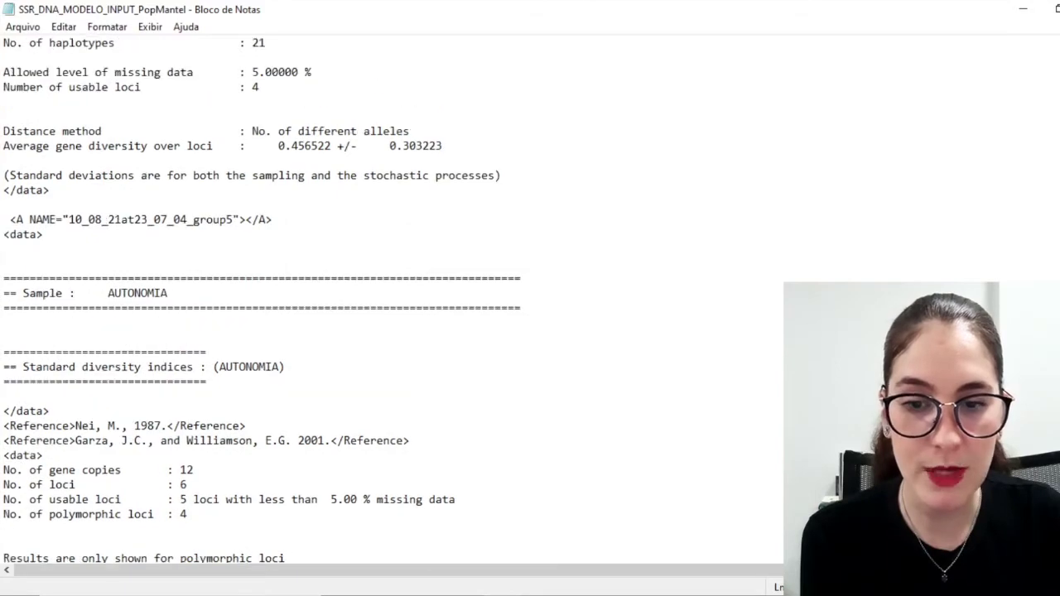
scroll(389, 298, up, 12)
scroll(389, 298, up, 20)
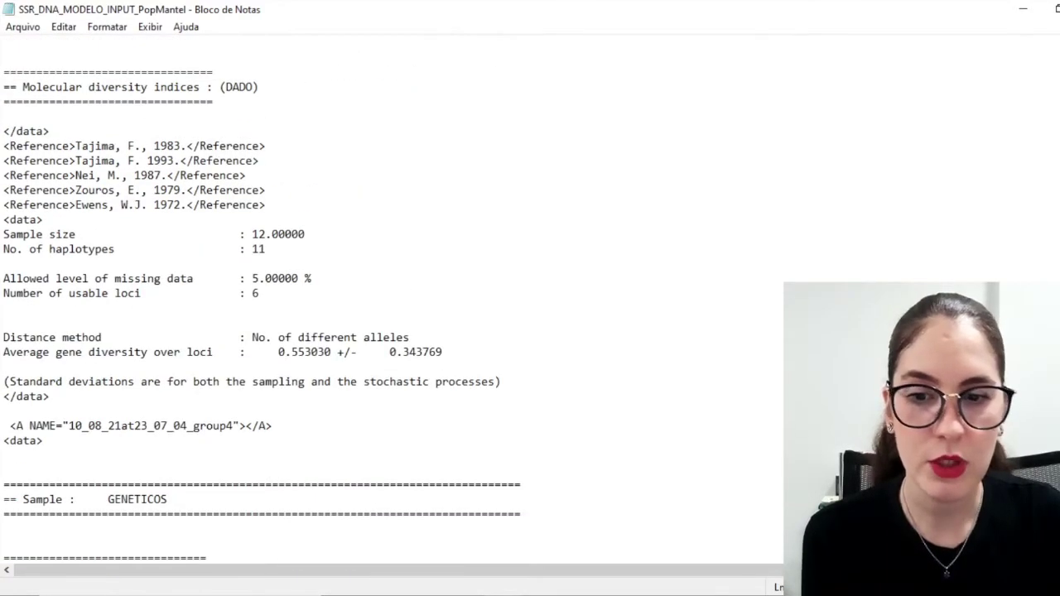
scroll(389, 298, up, 18)
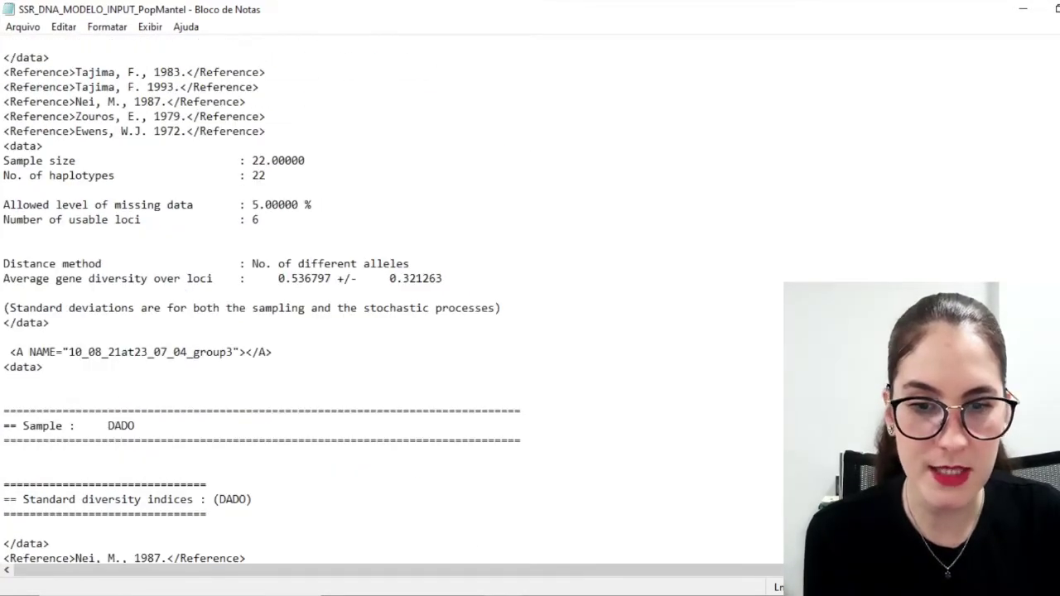
scroll(389, 298, up, 6)
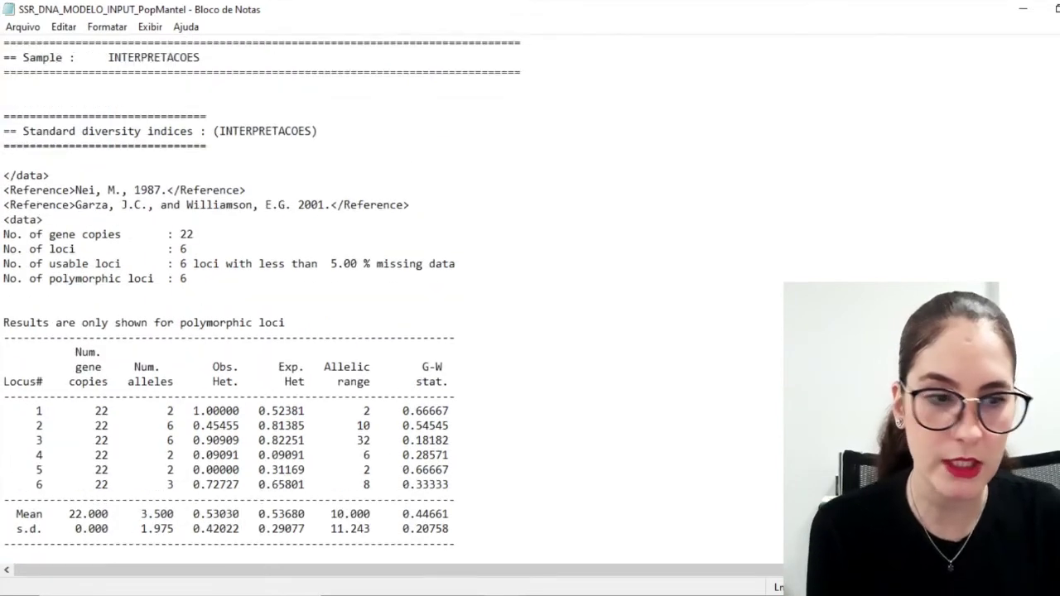
scroll(389, 298, up, 2)
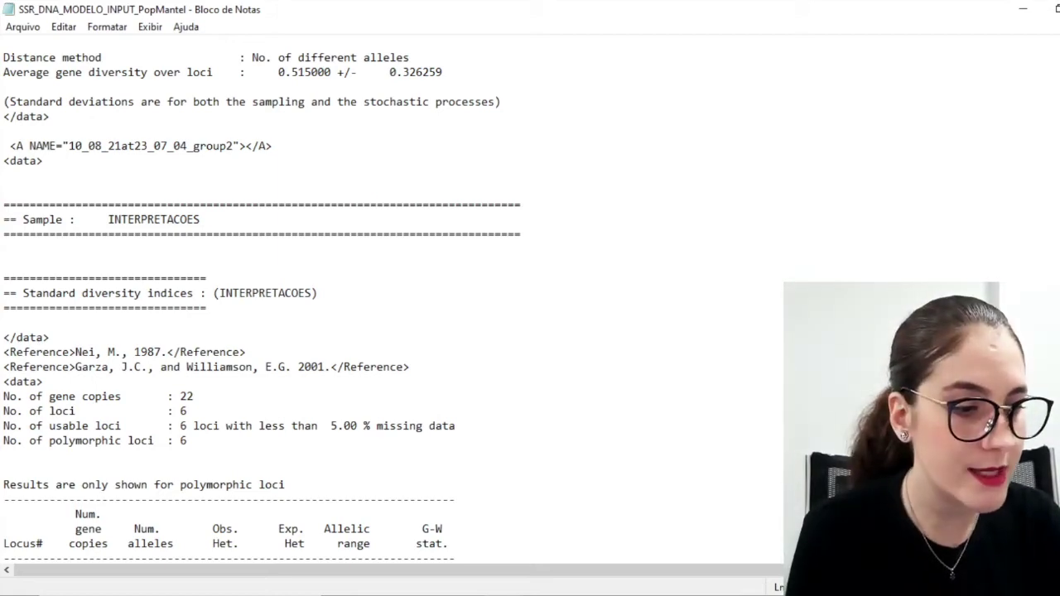
Return to the project information of the 23:07:04 run and highlight the hour and minutes in its title line
scroll(262, 300, up, 15)
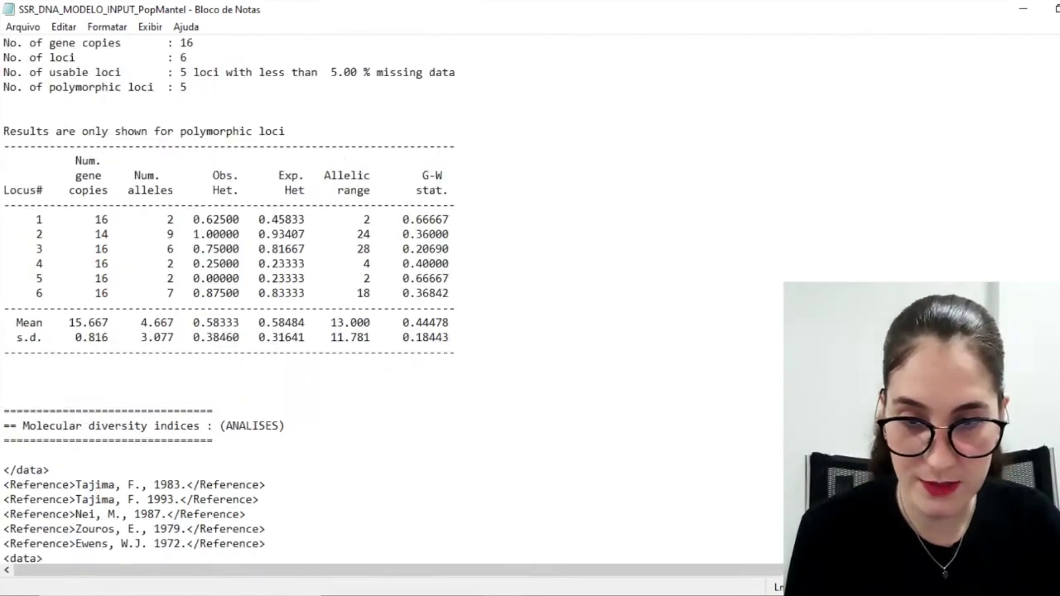
scroll(262, 299, up, 15)
scroll(355, 420, up, 15)
scroll(355, 420, down, 3)
scroll(354, 420, up, 3)
scroll(358, 417, down, 2)
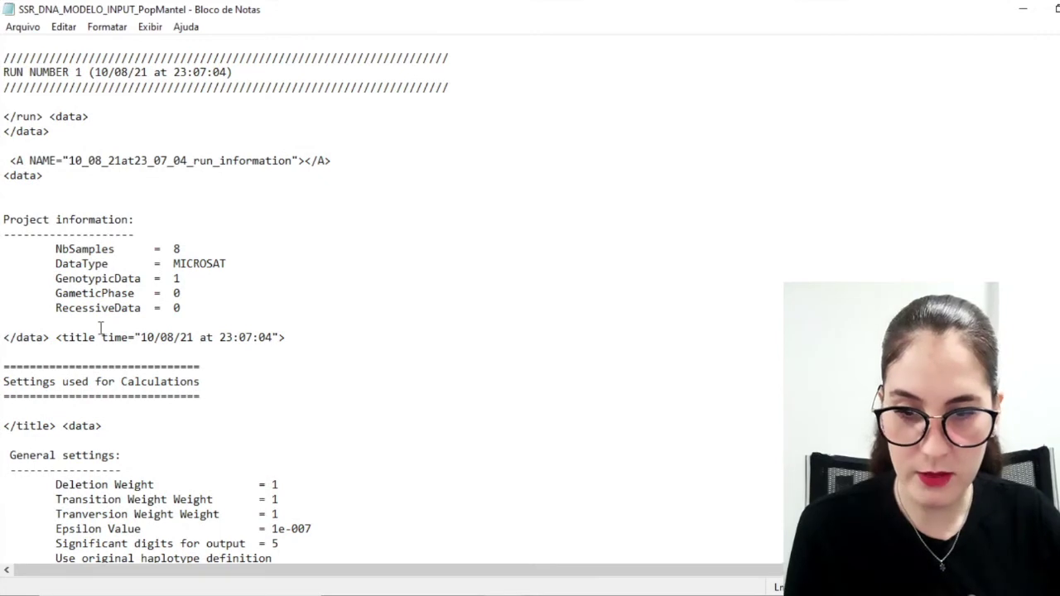
drag(140, 337, 251, 331)
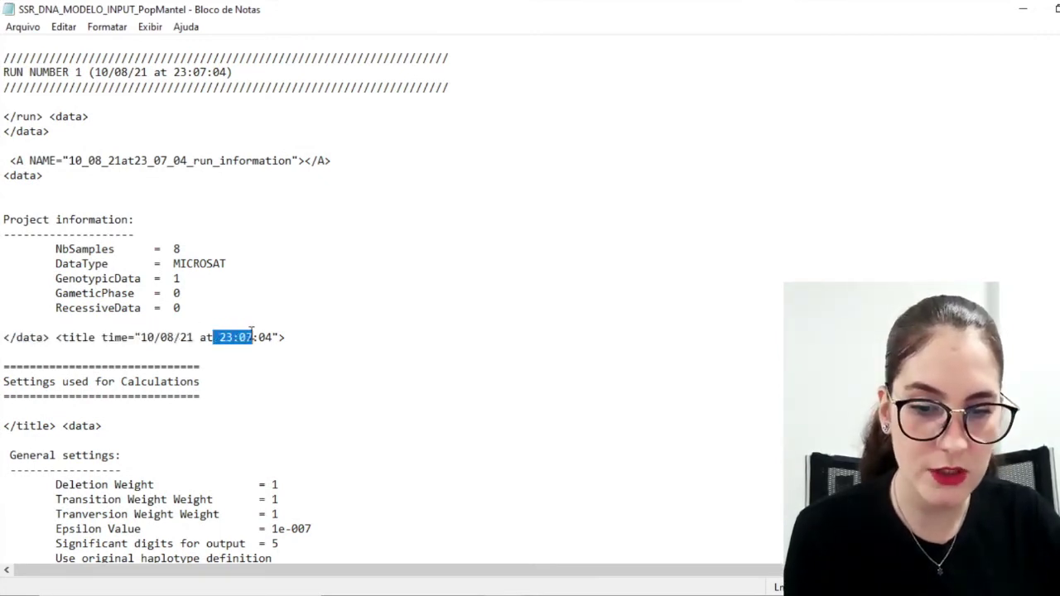
Go to the earlier run's project information and highlight 23:06 in its title line
scroll(389, 298, up, 3)
scroll(389, 298, down, 20)
scroll(389, 298, down, 10)
scroll(389, 298, up, 20)
scroll(389, 298, up, 5)
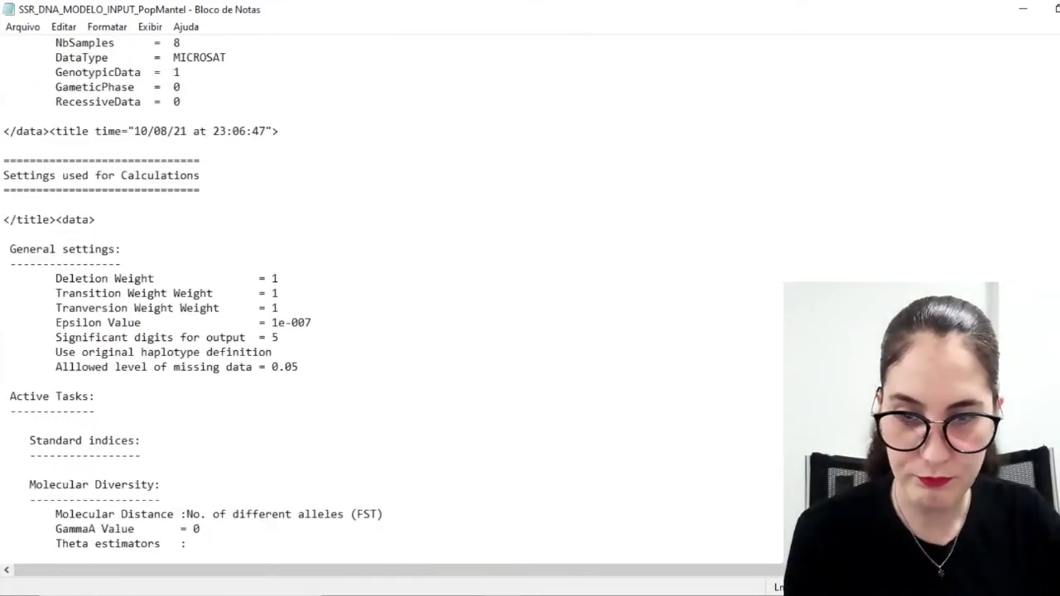
drag(134, 133, 246, 134)
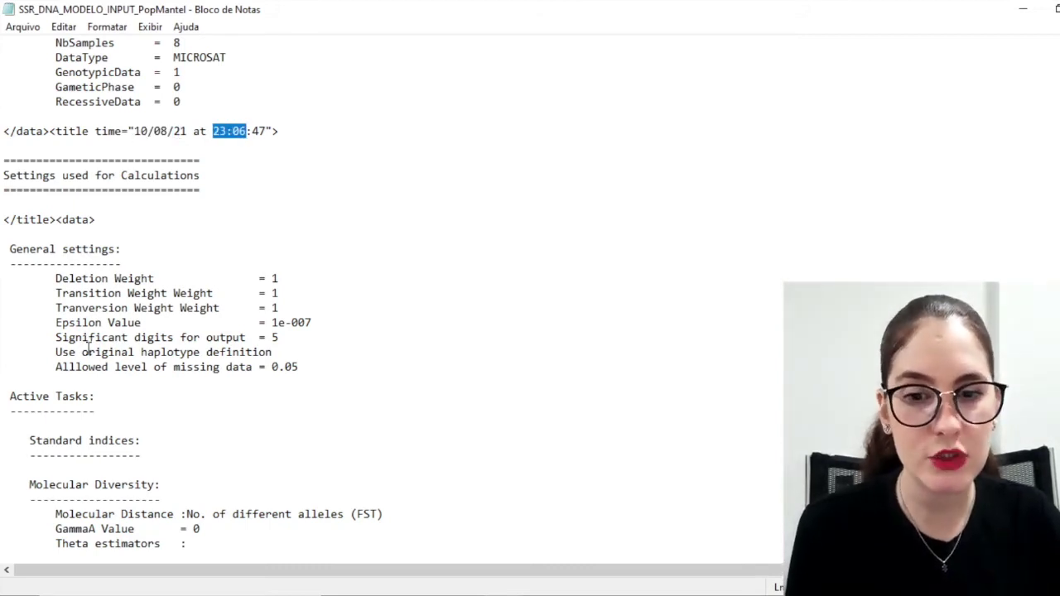
Examine the Arlequin results header, project information and calculation settings of the 23:06:47 run, clearing the highlighted time
scroll(389, 298, up, 8)
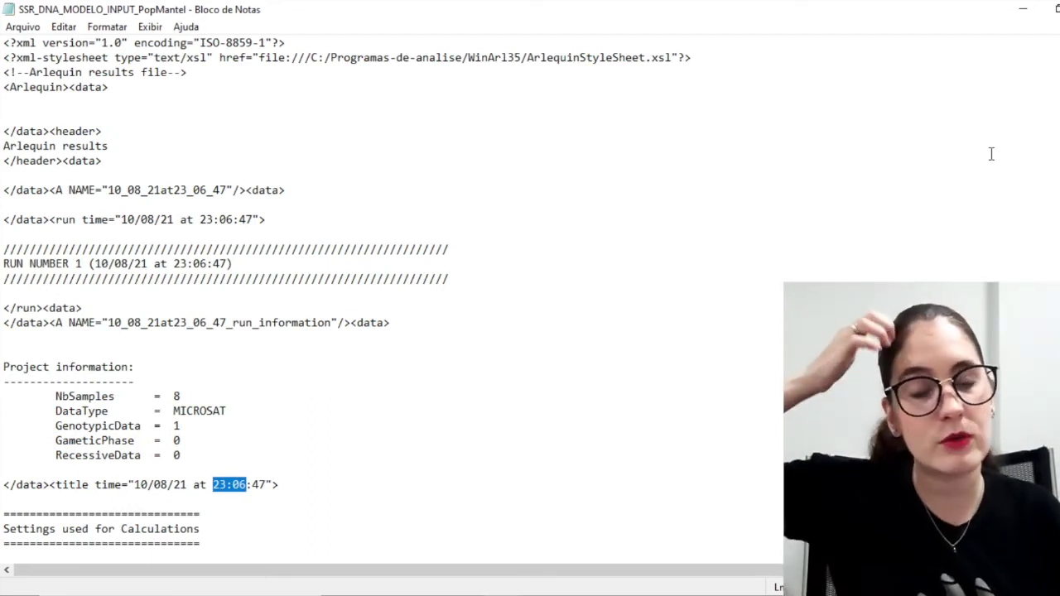
scroll(219, 267, down, 4)
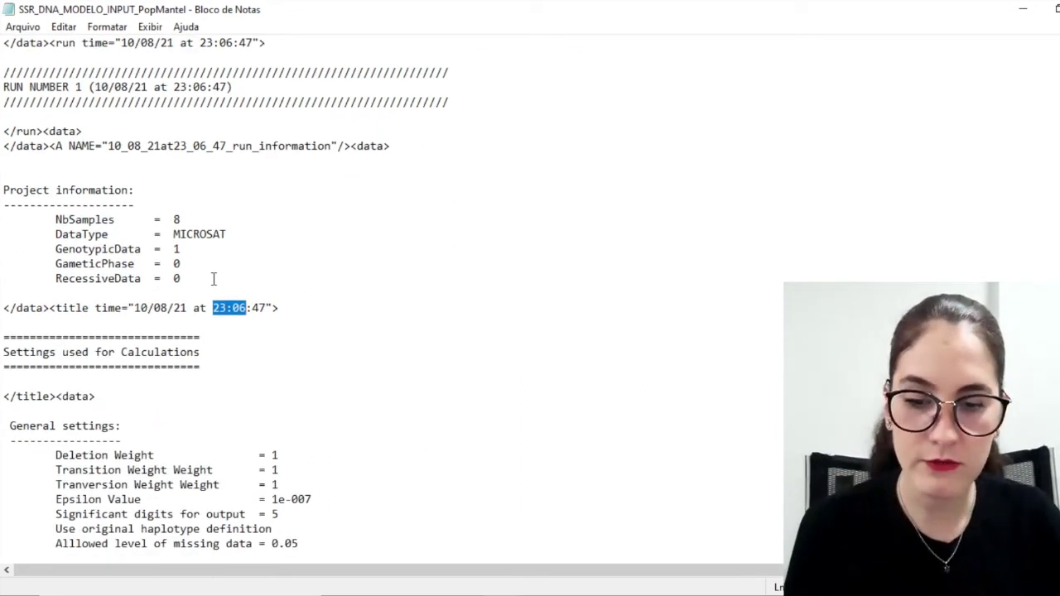
click(315, 374)
scroll(331, 397, down, 1)
scroll(343, 418, down, 3)
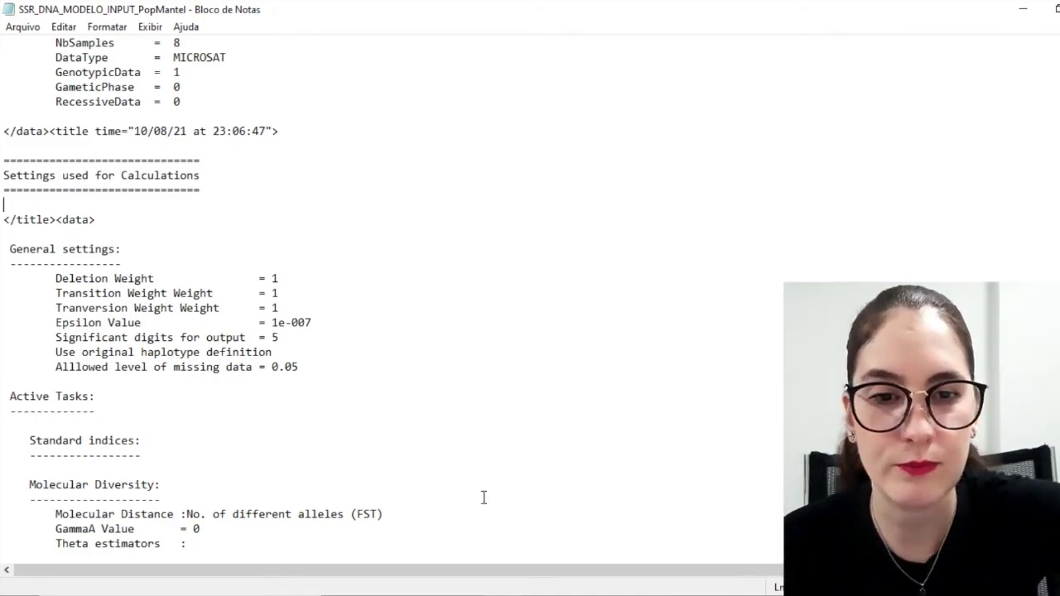
Go past the calculation settings to the AMOVA design and results table of the 23:06:47 run
key(Page_Down)
key(Page_Down)
key(Page_Down)
key(Page_Down)
key(Page_Down)
key(Page_Down)
scroll(530, 298, down, 15)
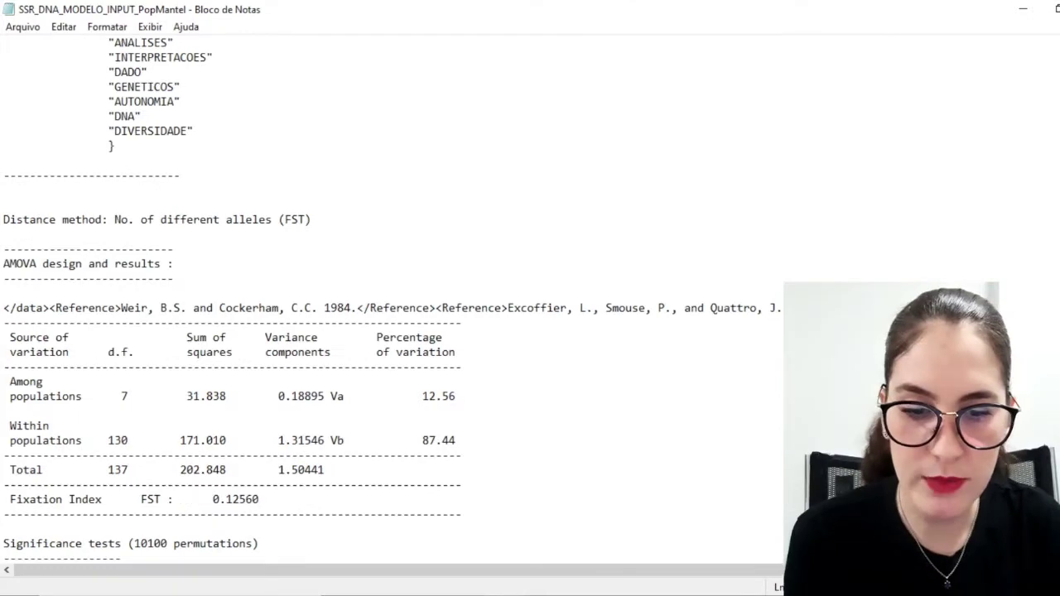
Examine the AMOVA analysis from the genetic structure to test and its population group through the distance method to the significance tests
scroll(530, 298, up, 5)
scroll(389, 298, up, 5)
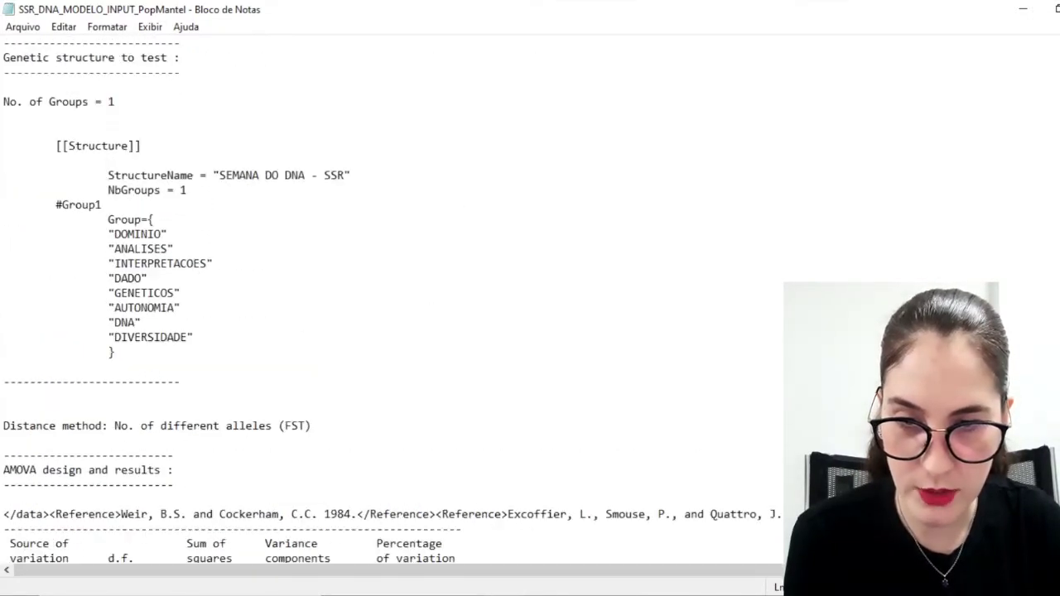
scroll(191, 274, up, 6)
scroll(192, 273, down, 3)
scroll(189, 282, down, 1)
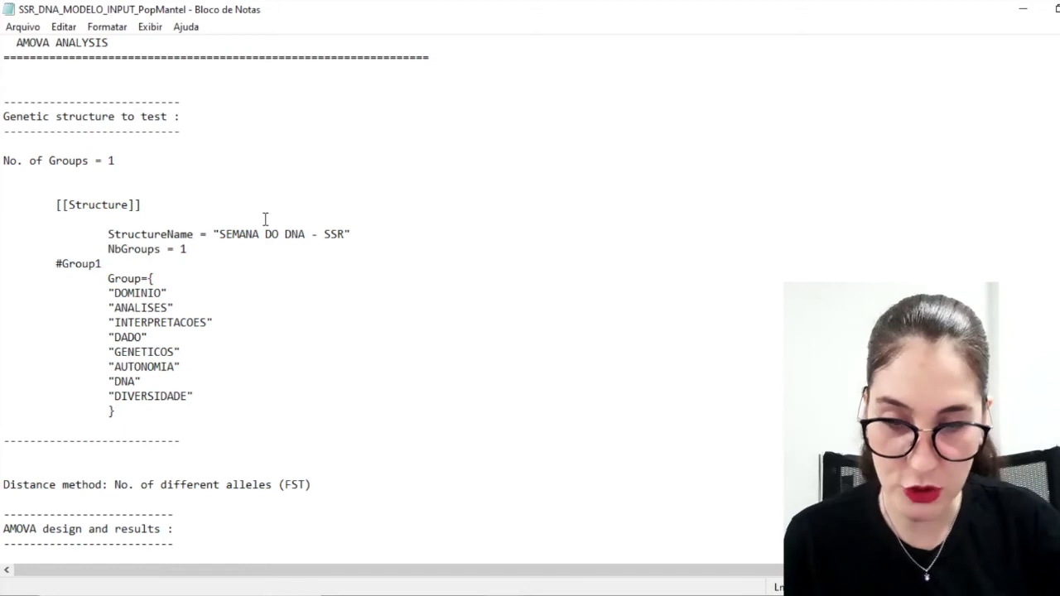
scroll(179, 296, down, 1)
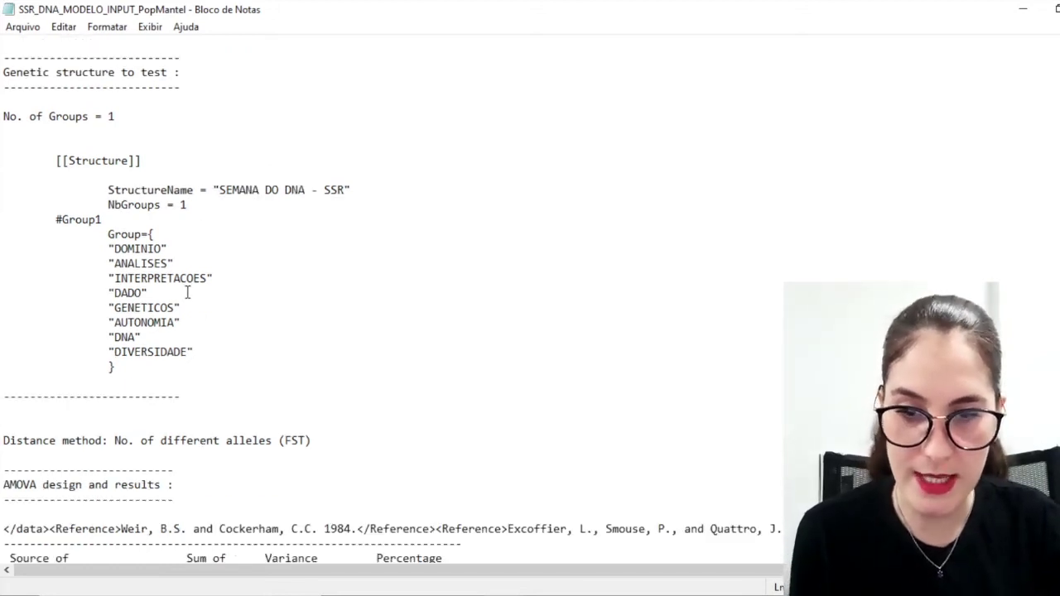
scroll(154, 274, down, 3)
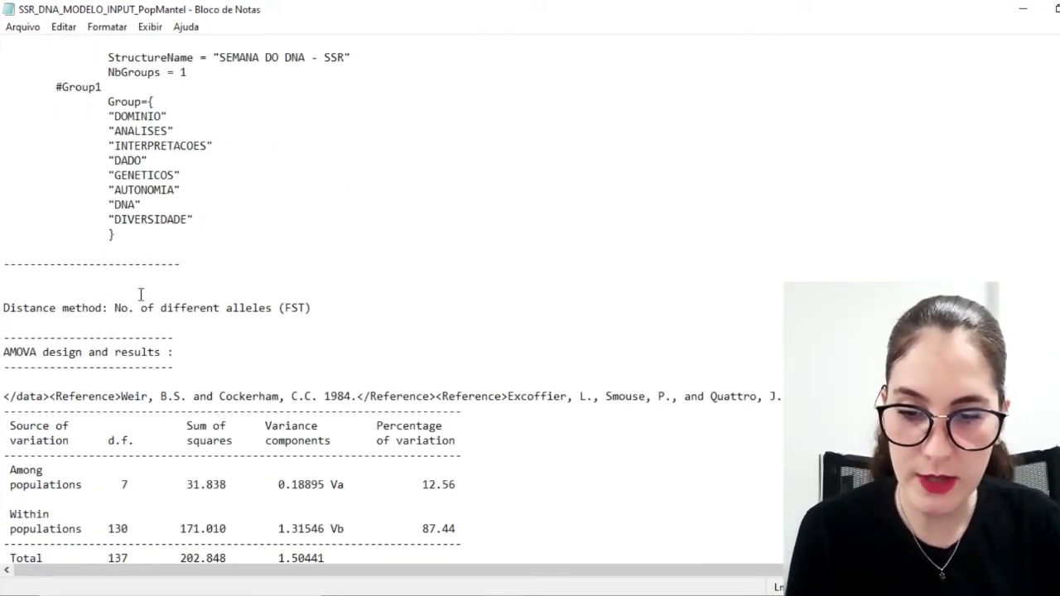
scroll(141, 294, down, 6)
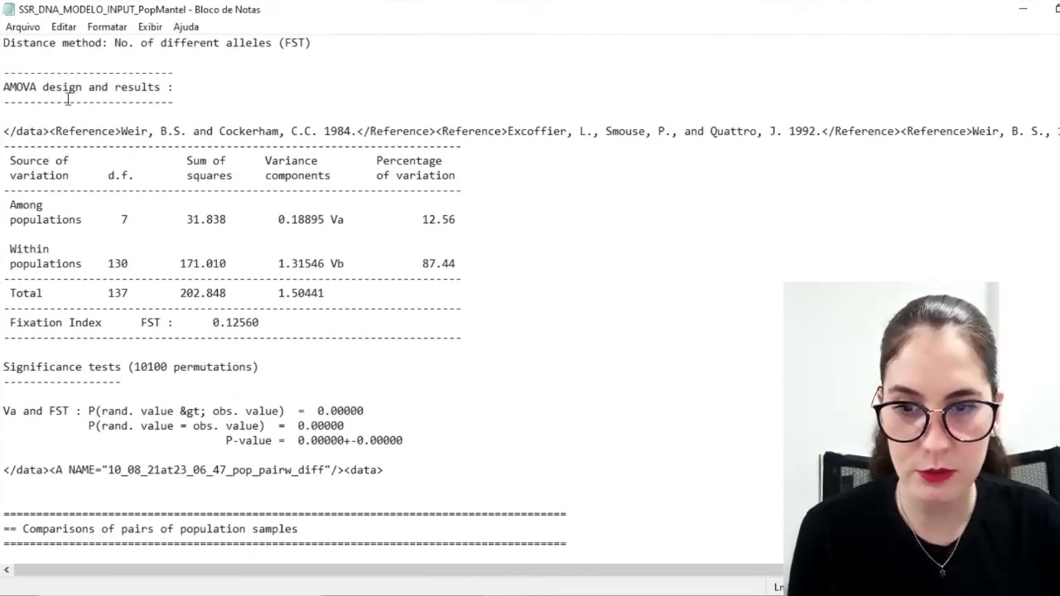
Highlight the word AMOVA, the Fixation Index FST label and value, the P-value of the significance tests, and the FST value again
drag(38, 87, 2, 80)
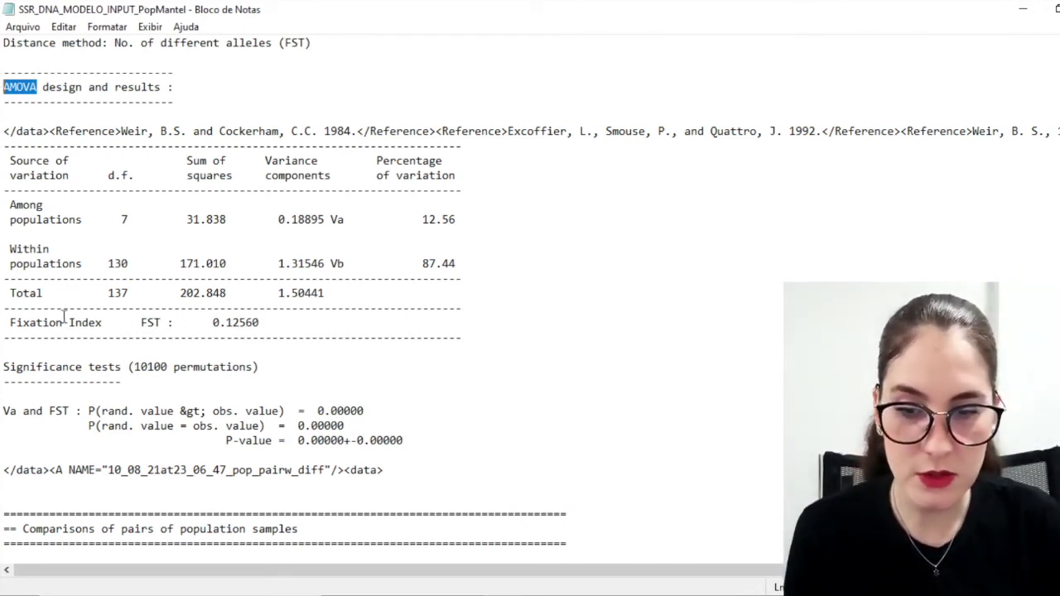
drag(2, 328, 187, 324)
drag(142, 324, 268, 324)
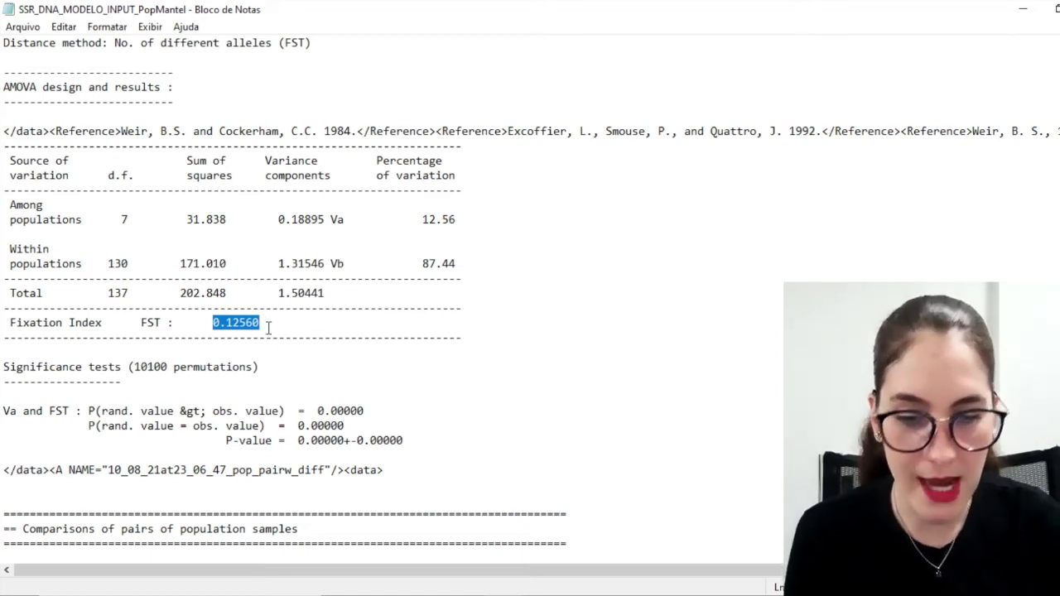
drag(232, 441, 338, 439)
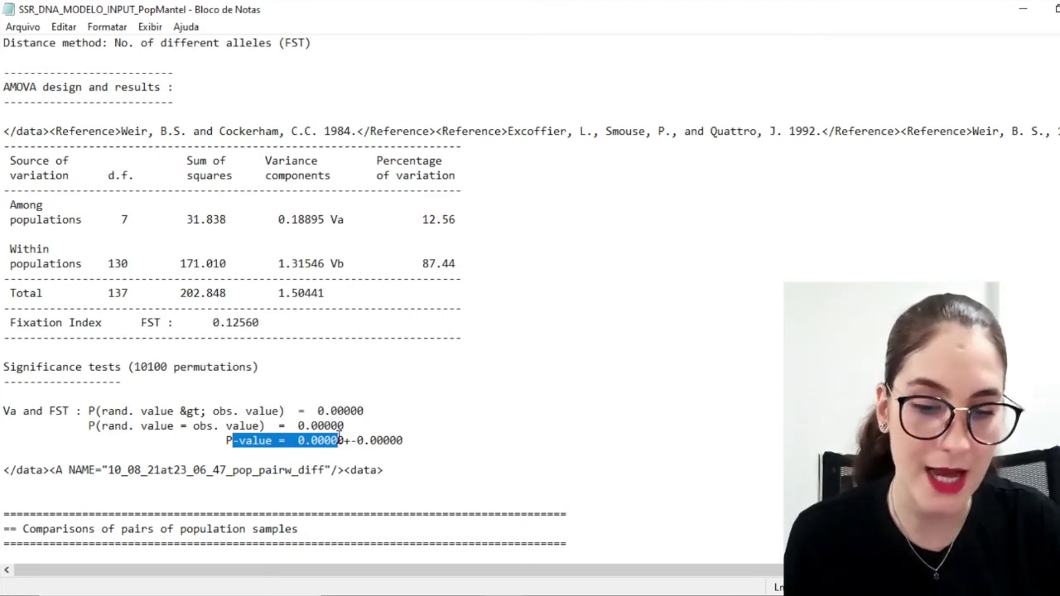
drag(201, 322, 261, 321)
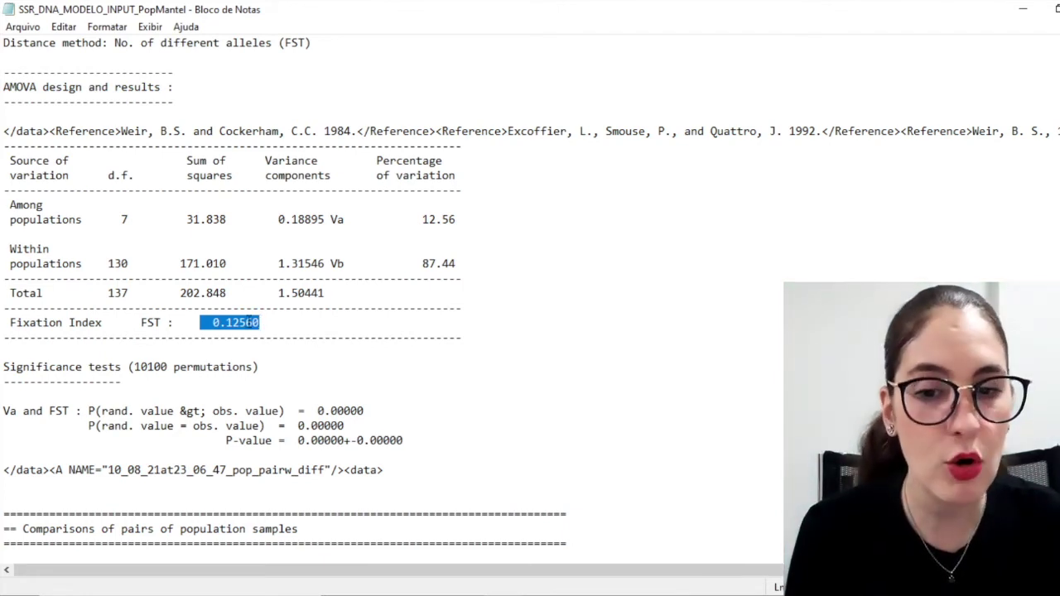
Switch to File Explorer, open the Seq_DNA_MODELO_INPUT_PopMantel.res folder in SEMANA_DO_DNA and widen the name column to show full file names
click(1021, 11)
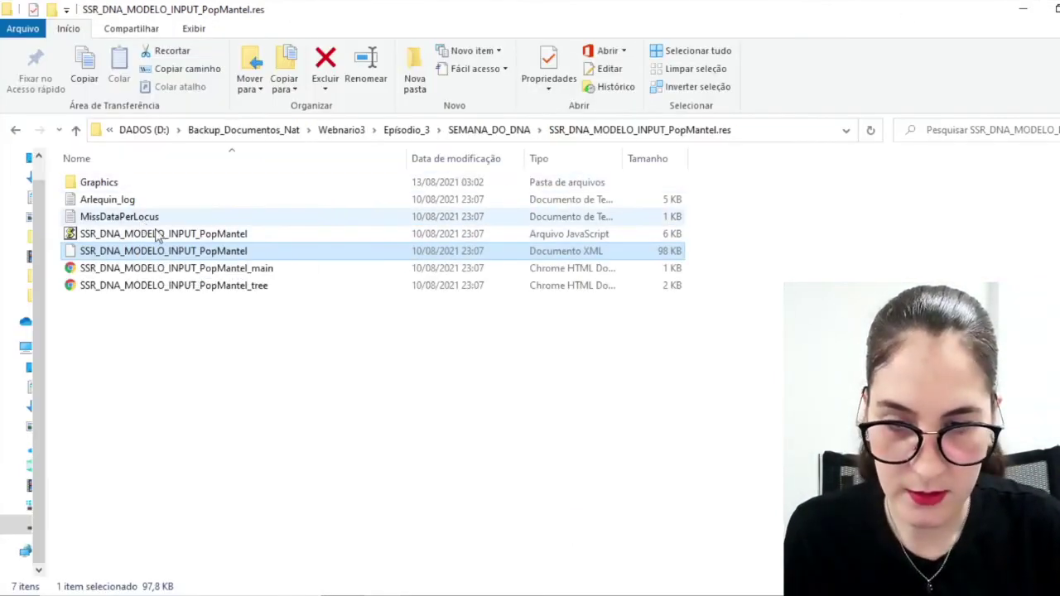
click(488, 130)
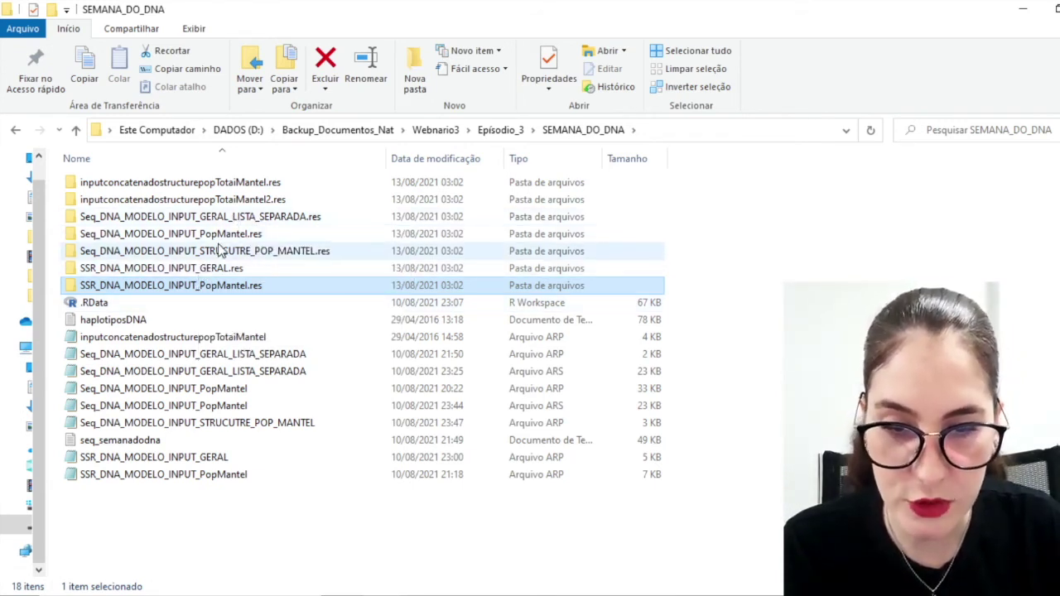
double_click(204, 236)
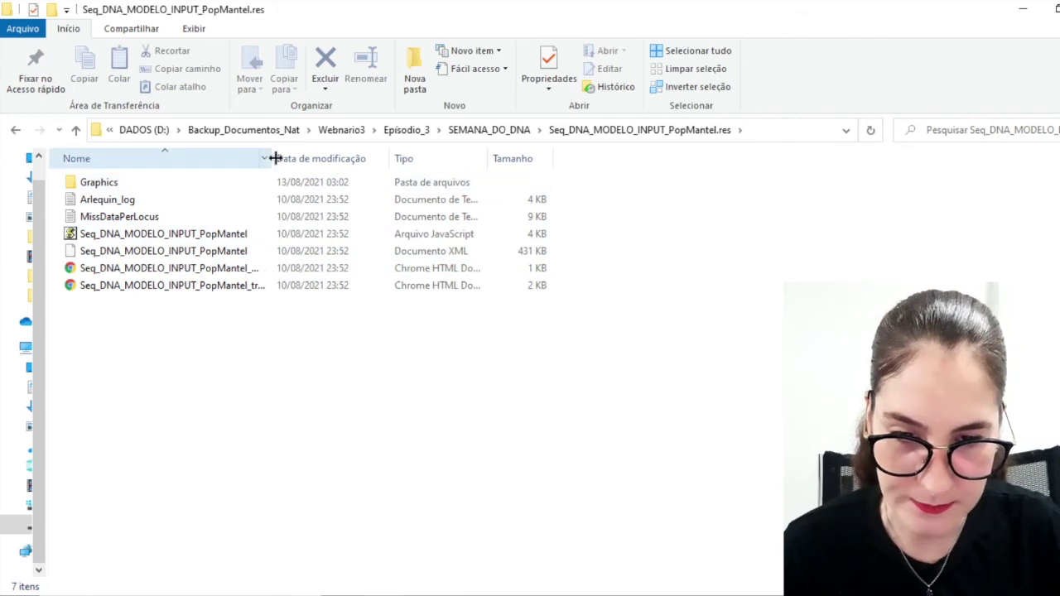
drag(274, 158, 372, 158)
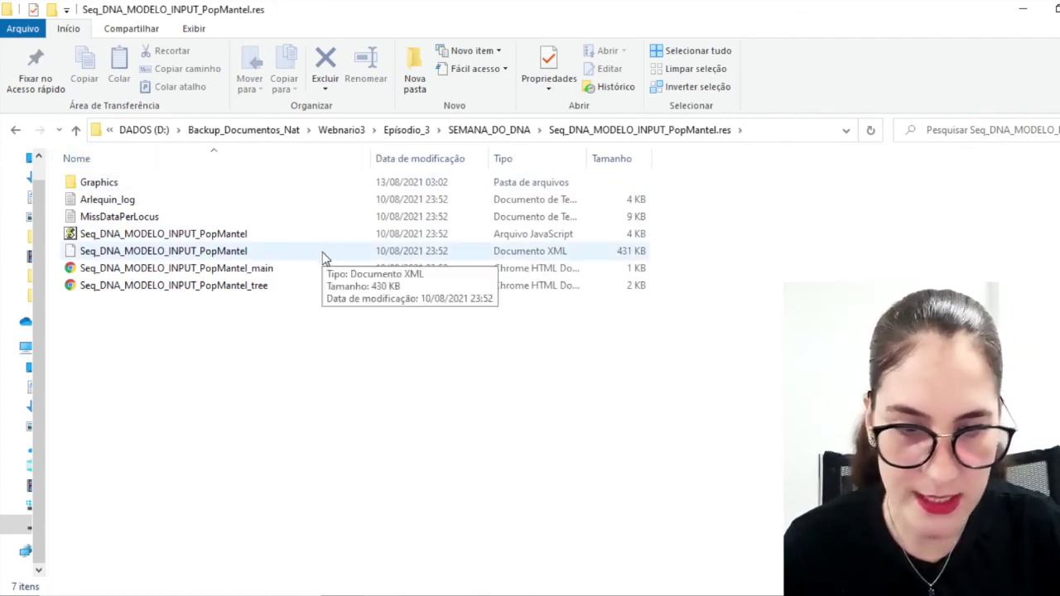
Open the Seq_DNA_MODELO_INPUT_PopMantel XML results file in Notepad++
click(225, 255)
right_click(225, 255)
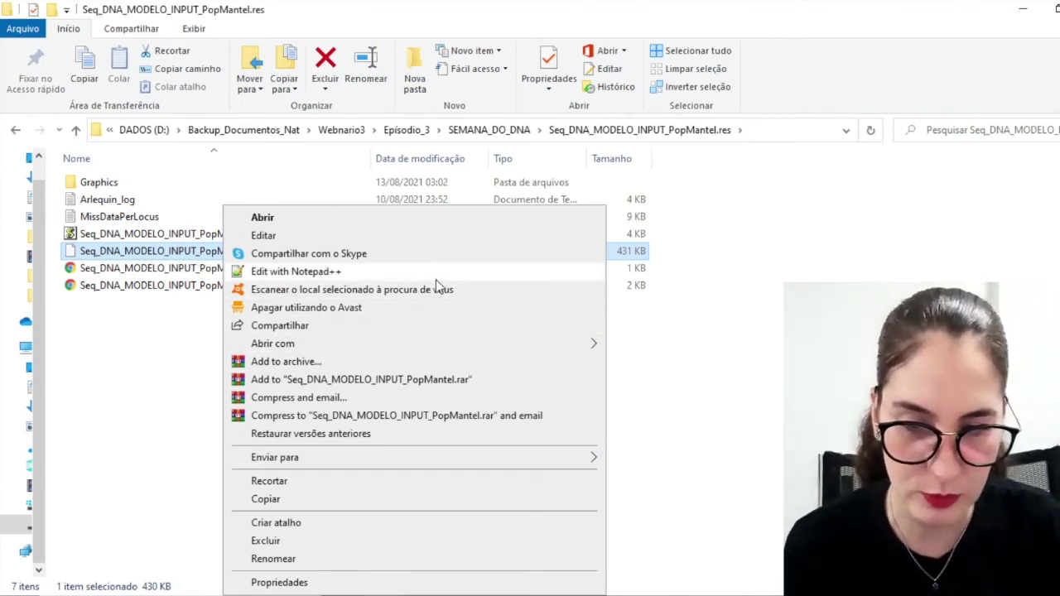
click(479, 279)
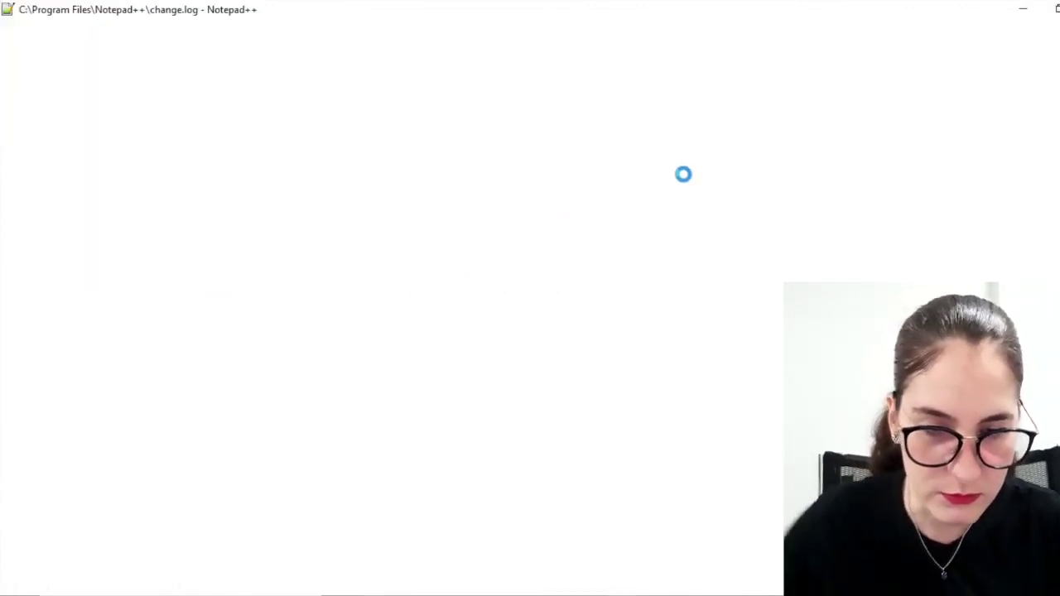
Leave Notepad++, open the Seq_DNA_MODELO_INPUT_PopMantel XML results file from File Explorer in Notepad, and maximize its window
key(alt+F4)
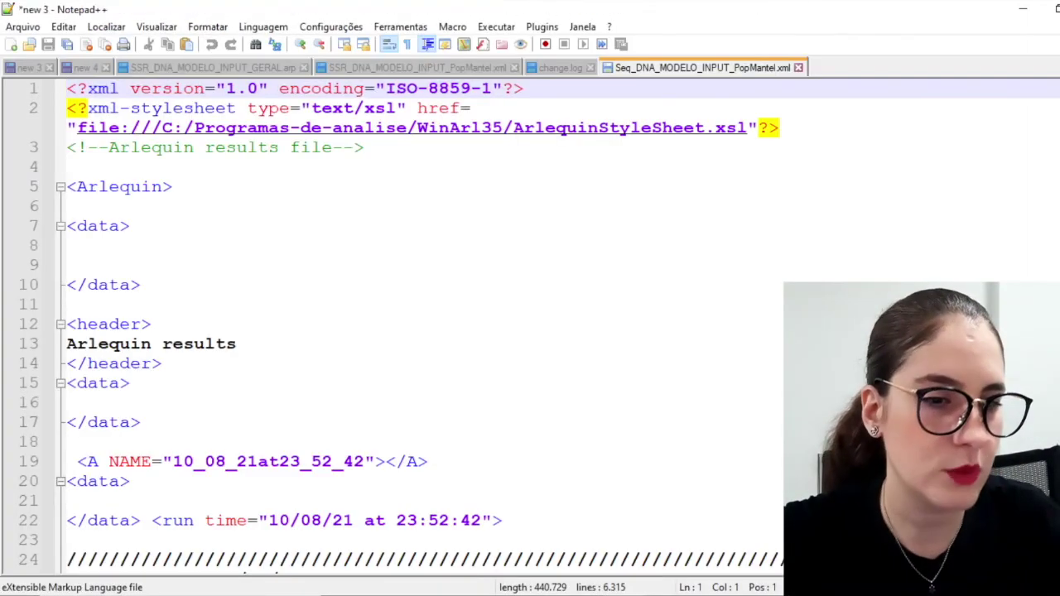
right_click(326, 260)
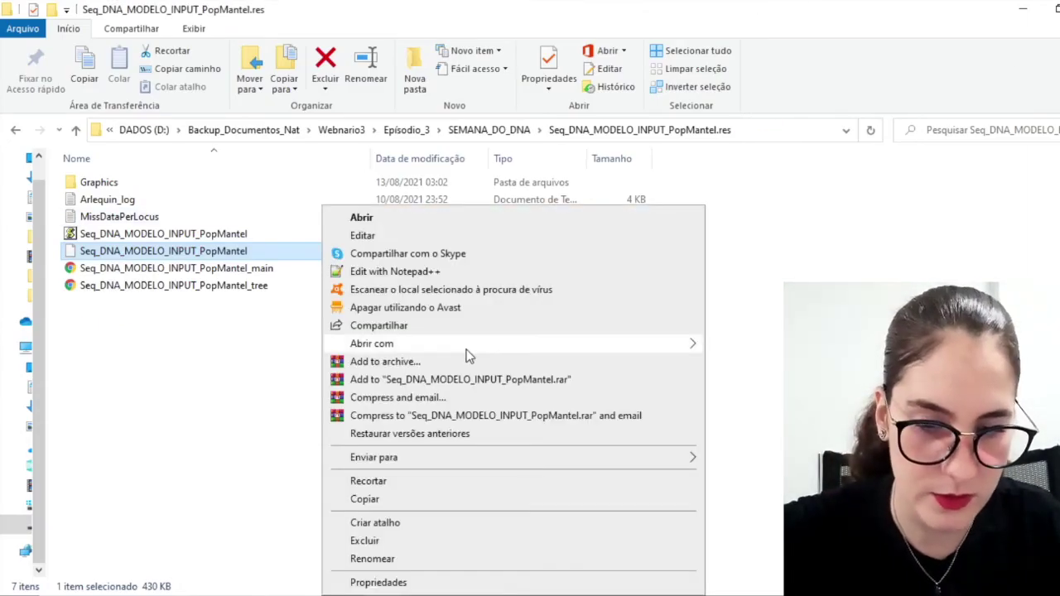
mouse_move(469, 346)
click(764, 347)
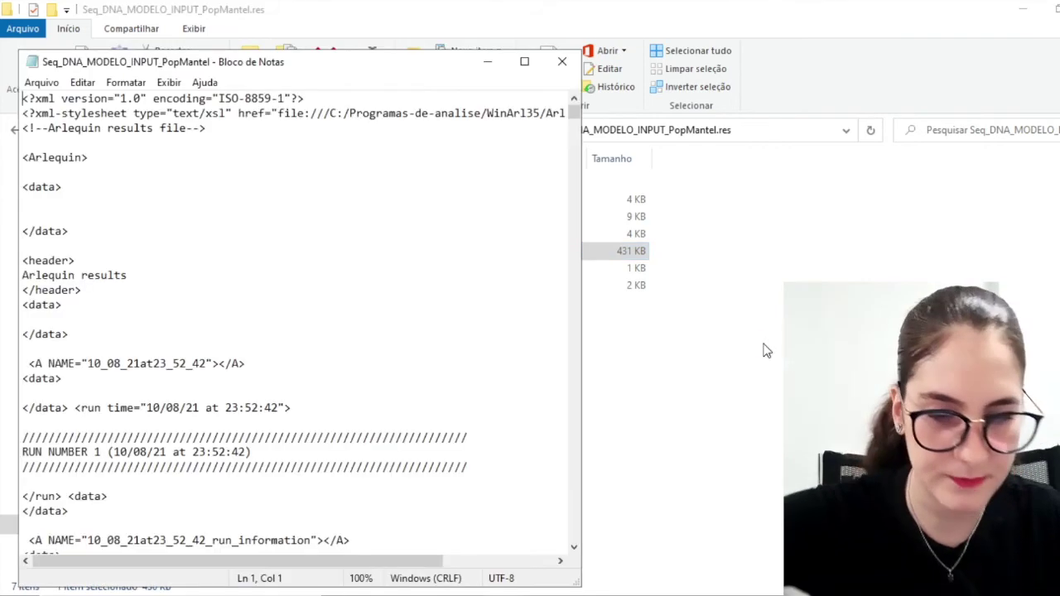
scroll(467, 286, down, 5)
scroll(465, 295, down, 5)
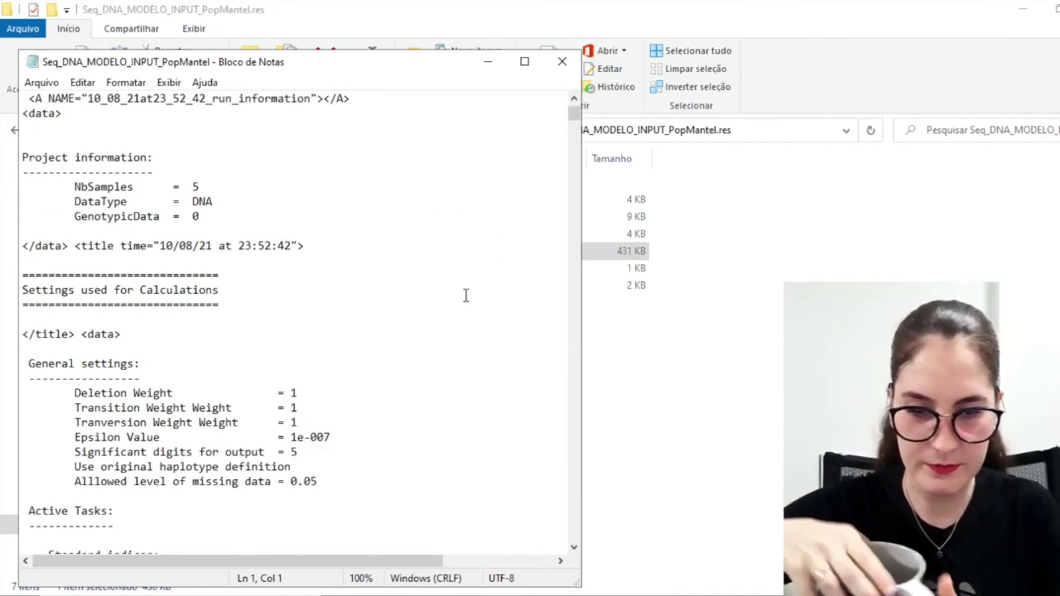
click(532, 59)
Examine Group1's standard and molecular diversity indices, from the intra-group analyses through nucleotide composition and pairwise differences to the theta estimates
scroll(486, 113, down, 5)
scroll(486, 113, down, 20)
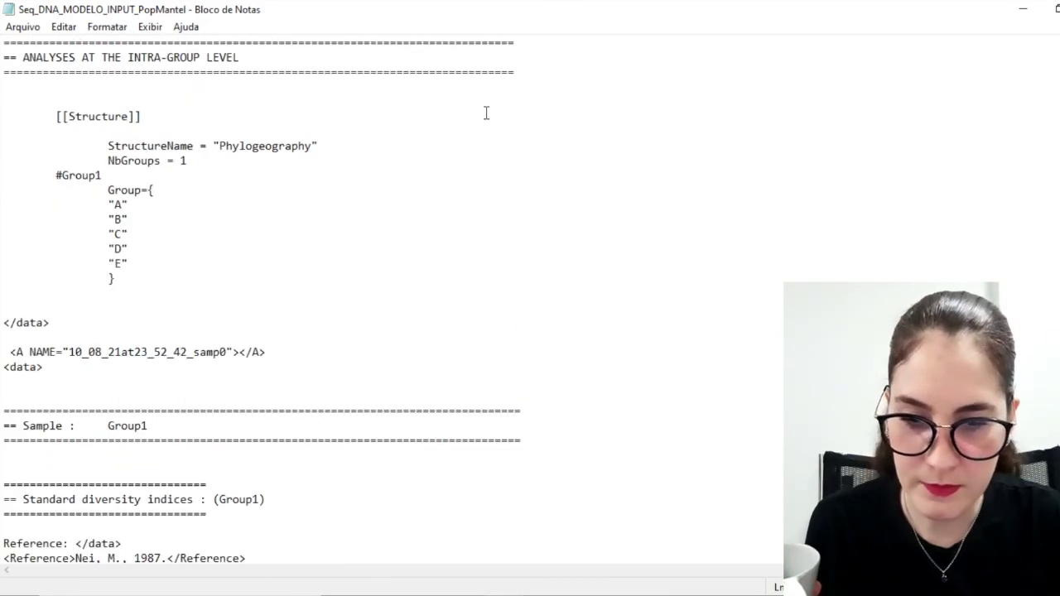
scroll(486, 113, down, 1)
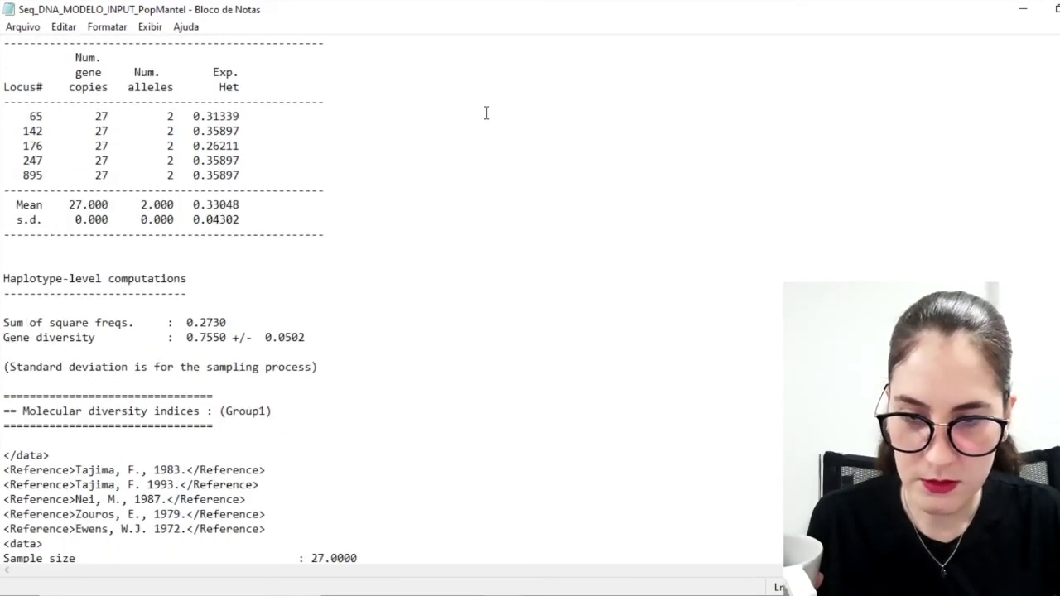
scroll(486, 112, down, 16)
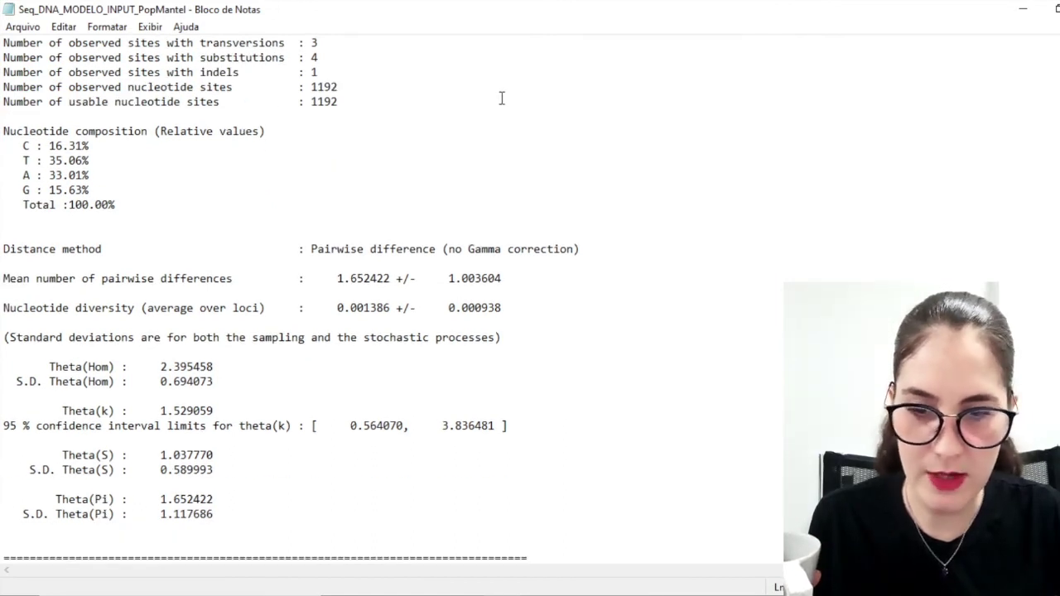
scroll(501, 99, down, 4)
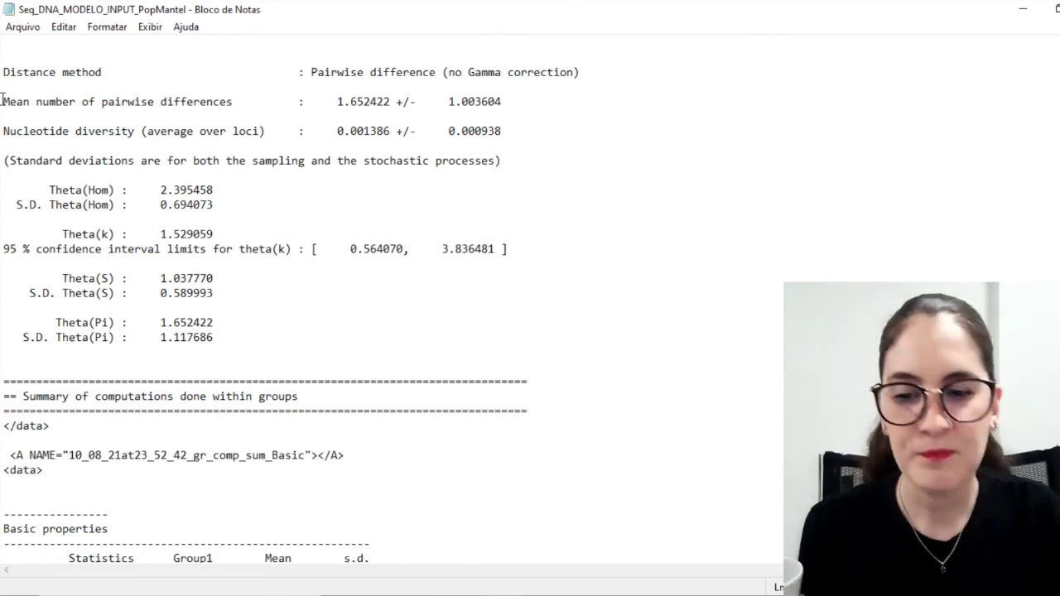
Copy the label Nucleotide diversity from Group1's molecular diversity indices and highlight its average-over-loci value
scroll(181, 217, up, 3)
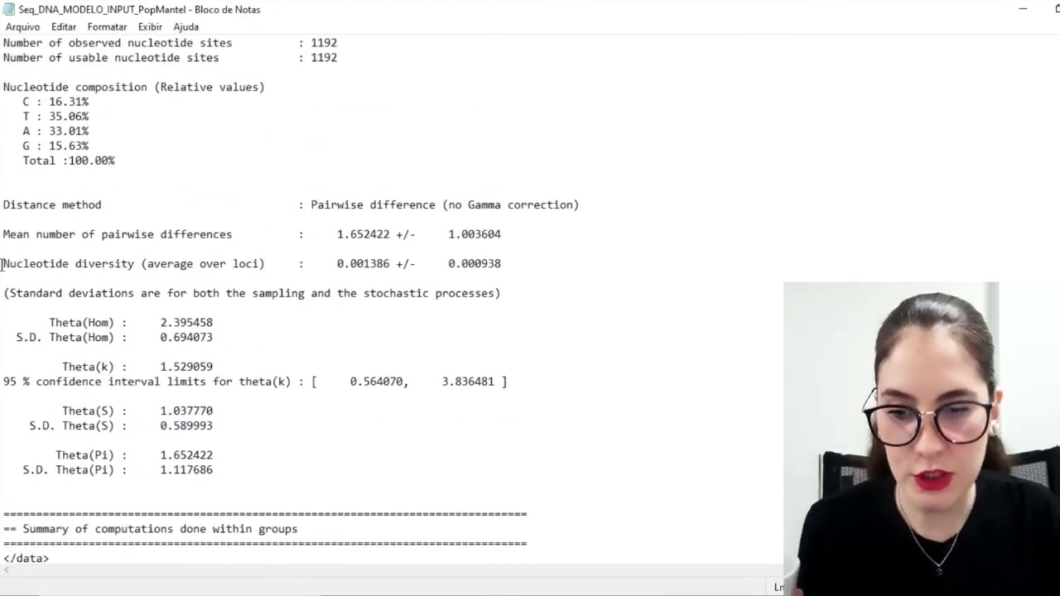
drag(3, 264, 137, 262)
right_click(129, 262)
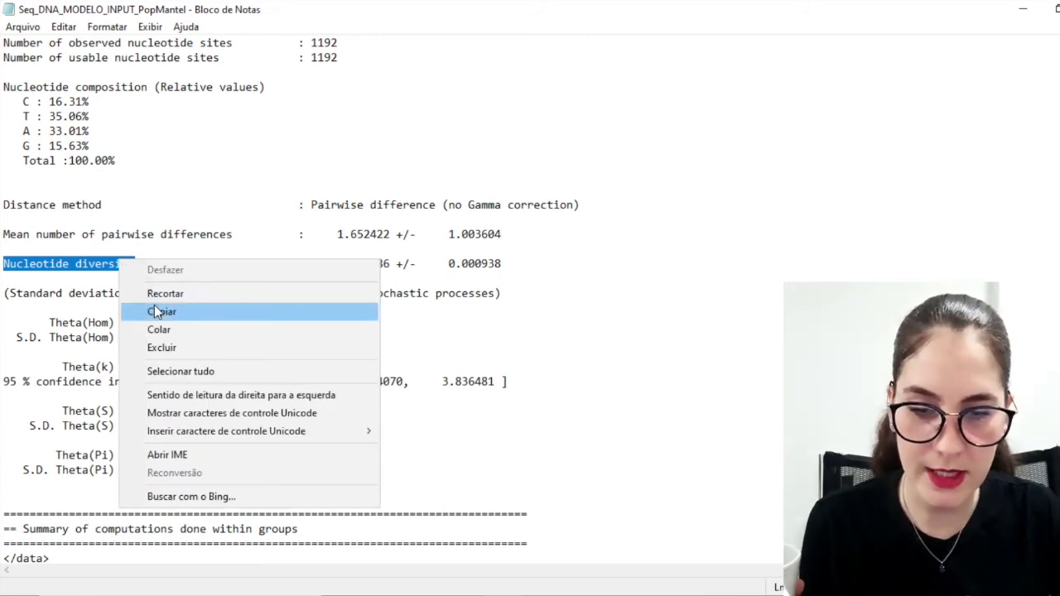
click(155, 306)
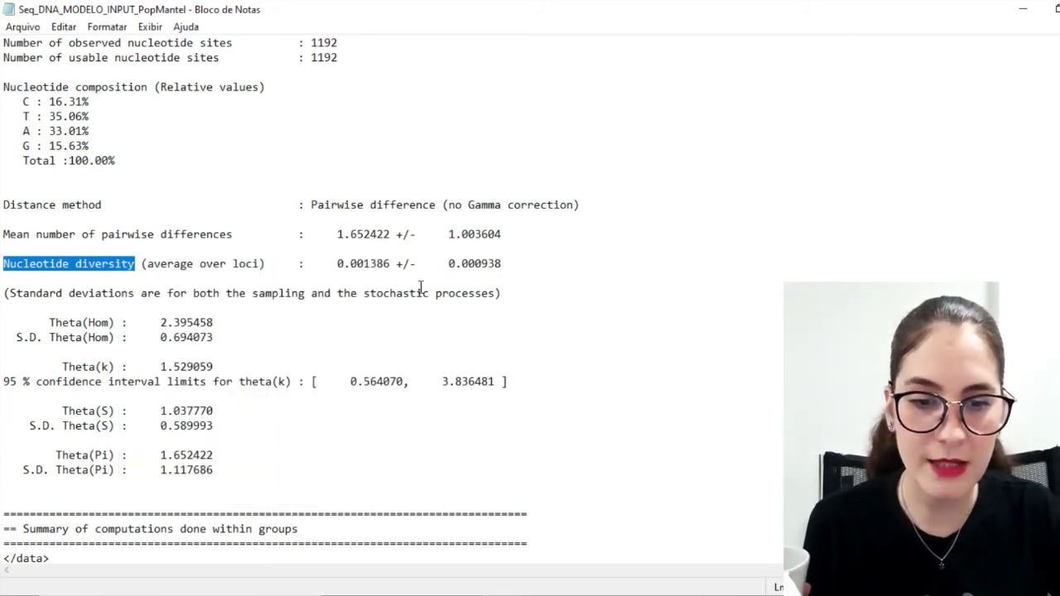
drag(337, 263, 396, 263)
Highlight Group1 in the Molecular diversity indices heading, review the indices beneath it, and highlight the nucleotide diversity value again
scroll(369, 273, up, 7)
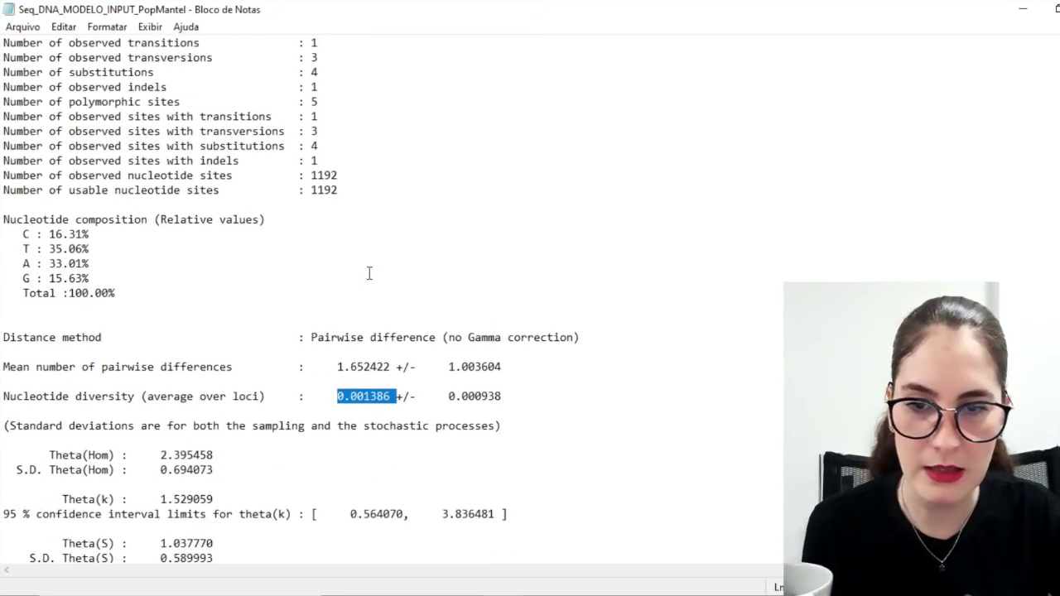
scroll(369, 274, up, 3)
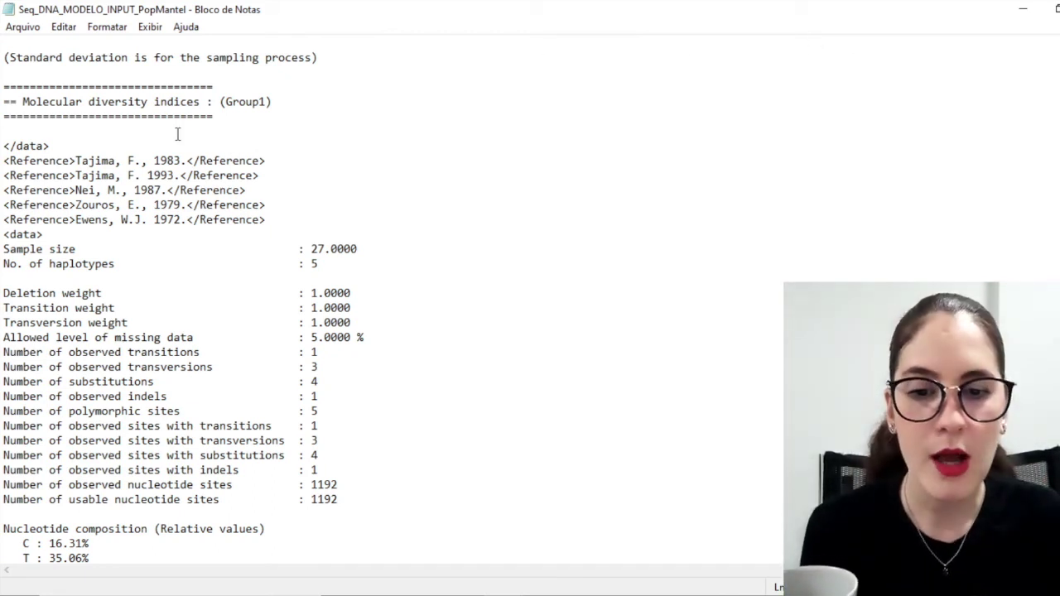
drag(227, 101, 291, 92)
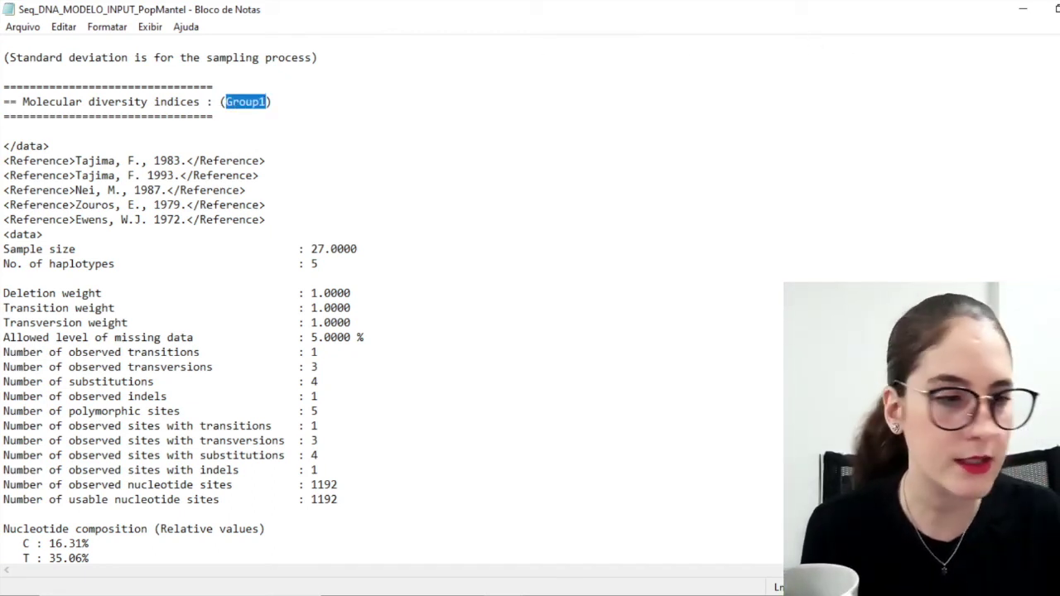
scroll(307, 300, down, 9)
scroll(308, 301, up, 6)
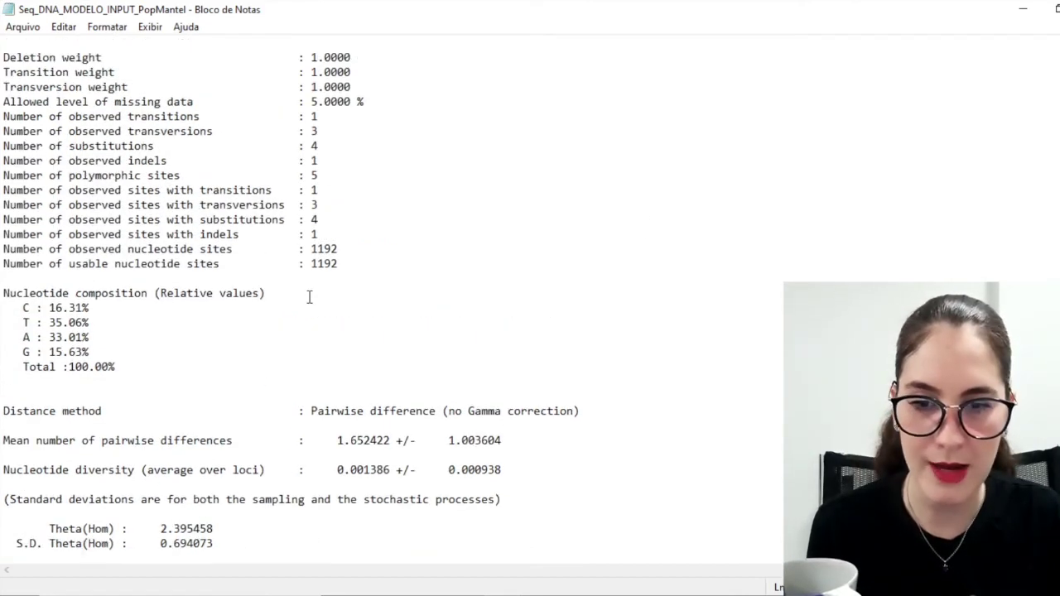
scroll(246, 300, down, 7)
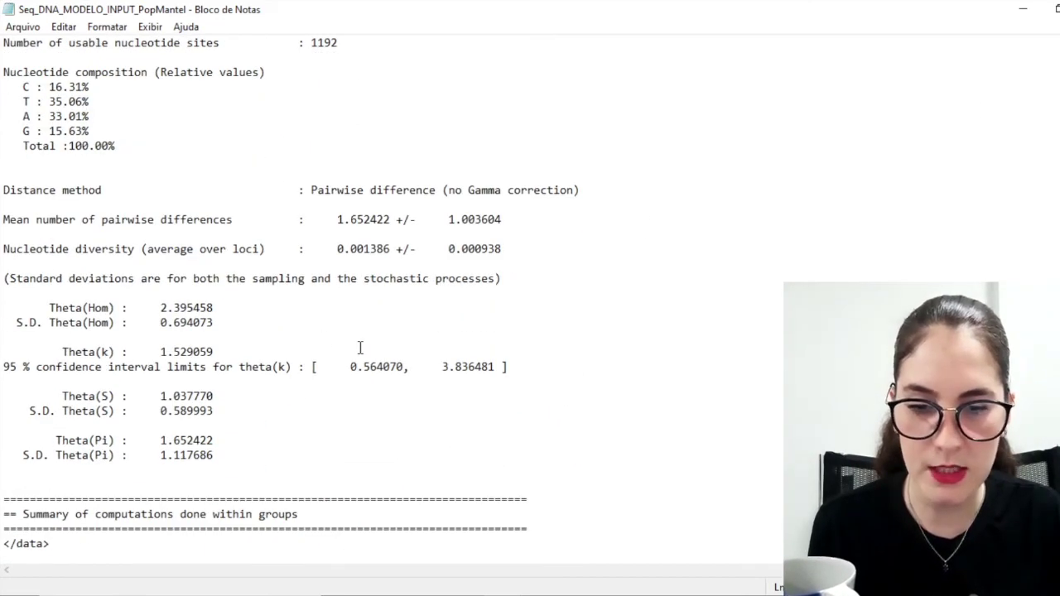
drag(332, 249, 390, 248)
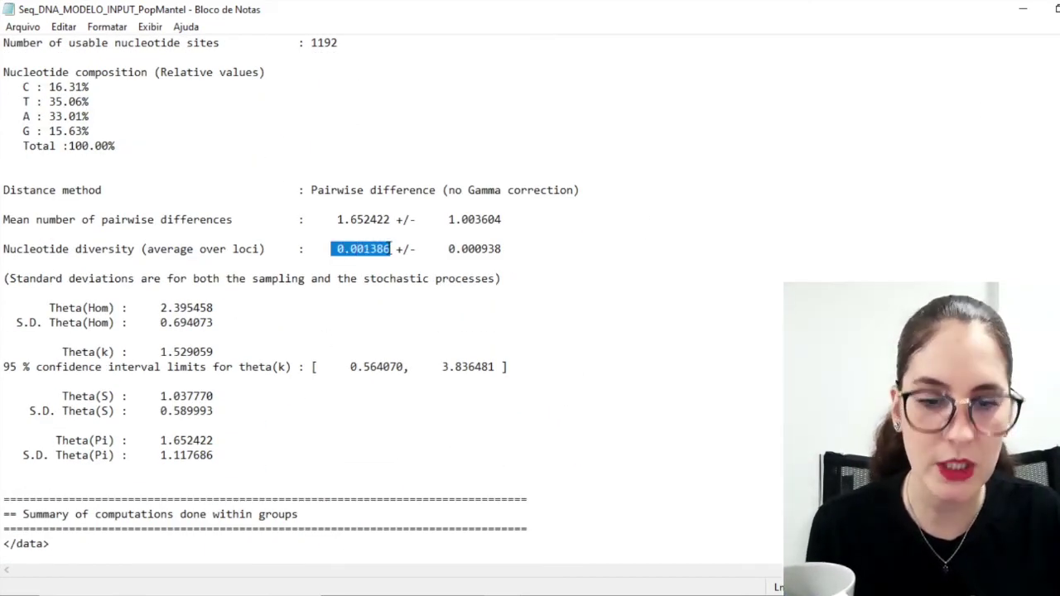
Search the results file for "summa" and go to the Basic properties table covering samples A to E
scroll(431, 326, down, 18)
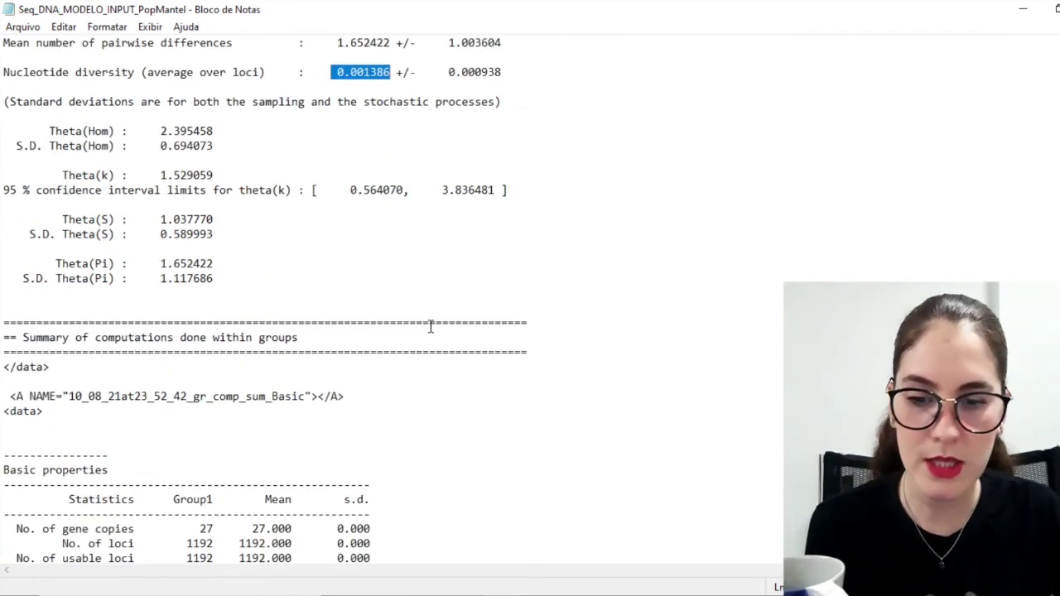
scroll(431, 327, down, 12)
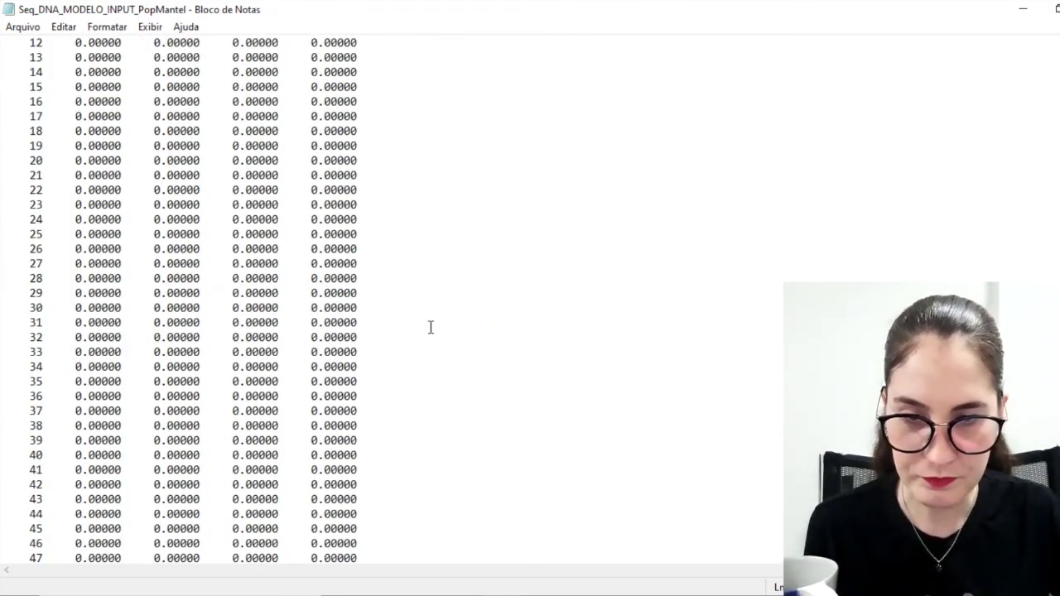
scroll(430, 326, down, 20)
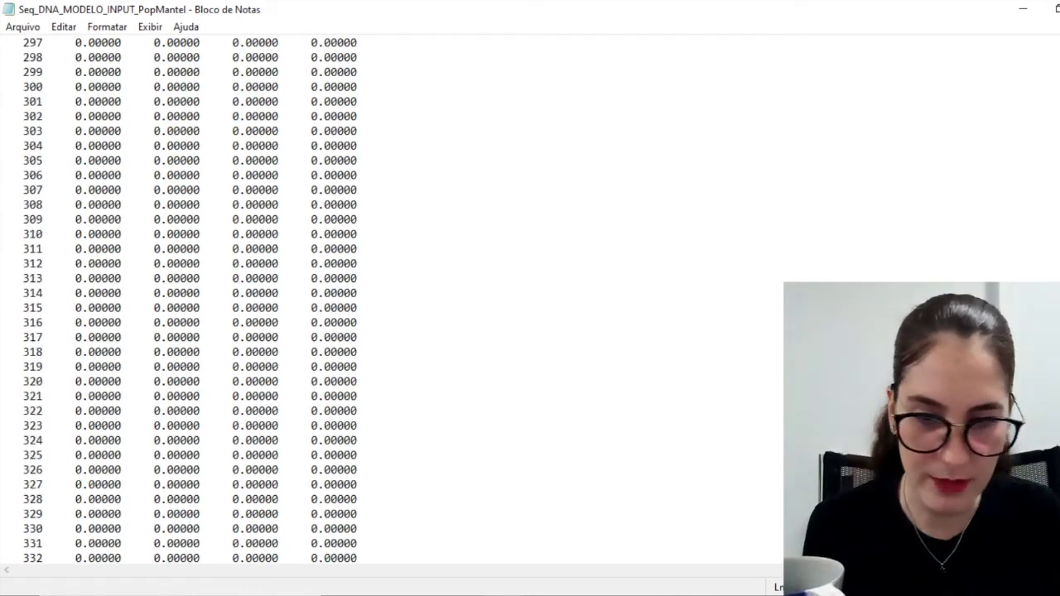
scroll(431, 327, down, 20)
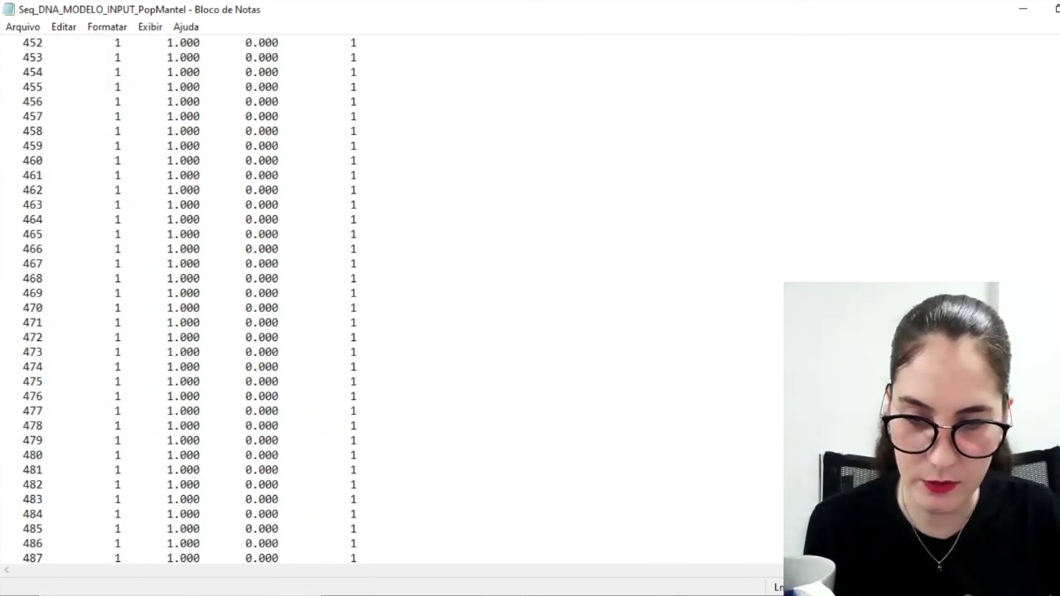
scroll(389, 298, up, 20)
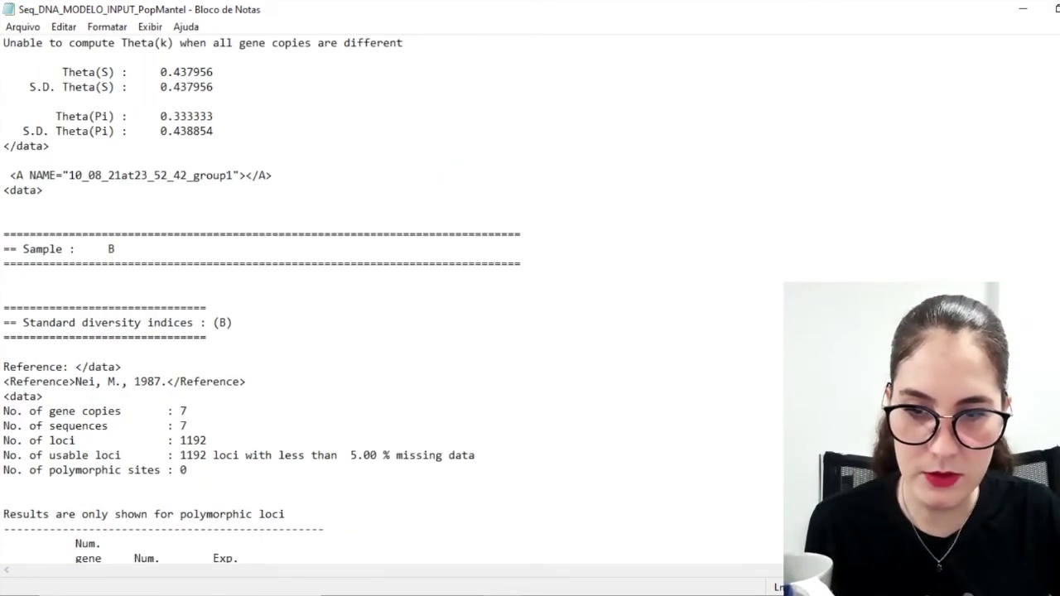
key(ctrl+f)
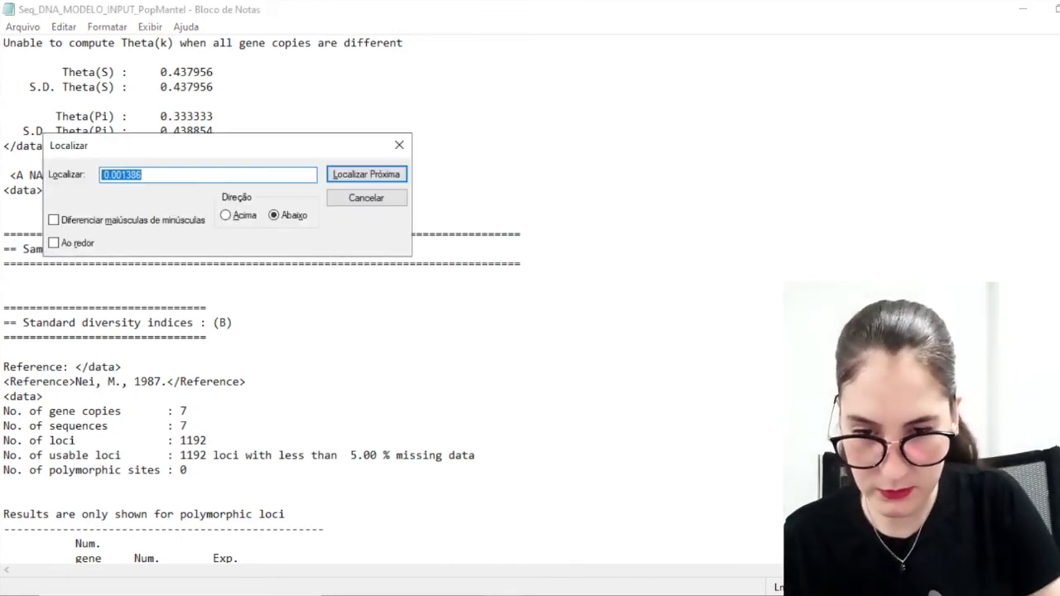
text(summa)
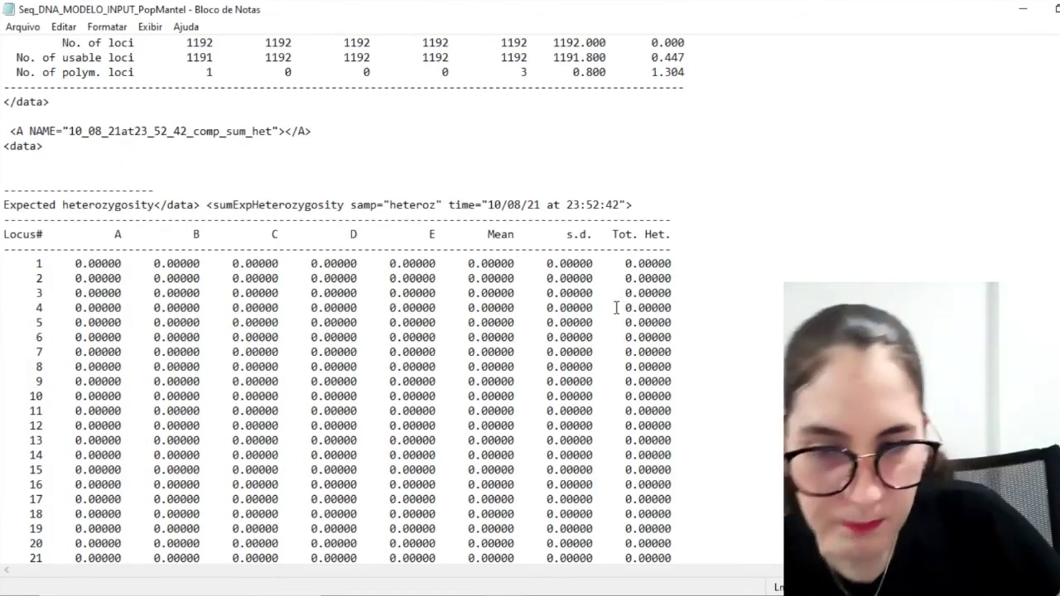
scroll(580, 298, up, 2)
scroll(557, 285, up, 2)
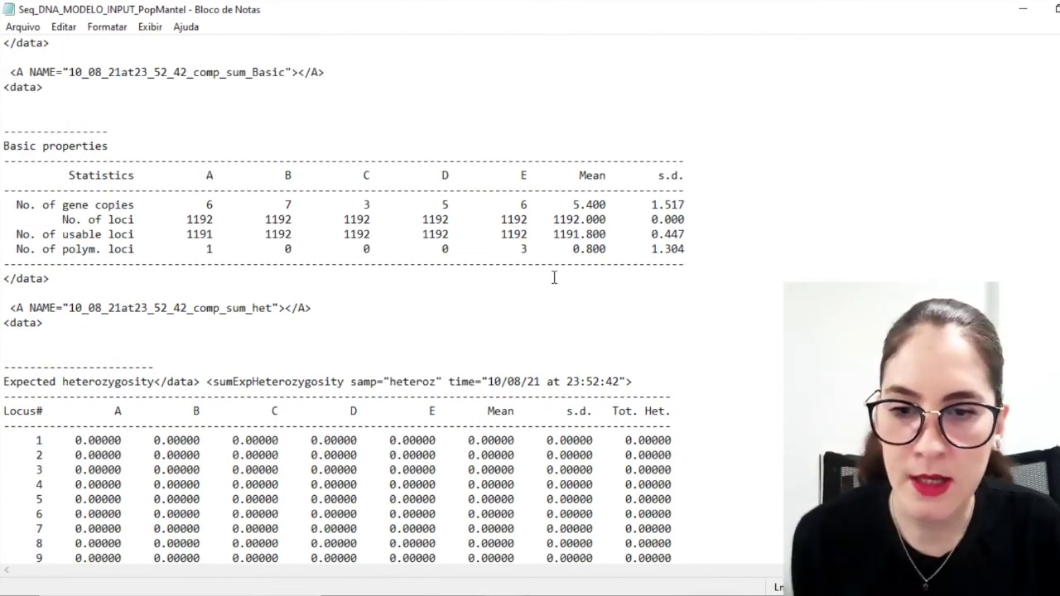
Highlight the Expected heterozygosity heading below the Basic properties table and examine its per-locus values for samples A to E
scroll(110, 331, down, 2)
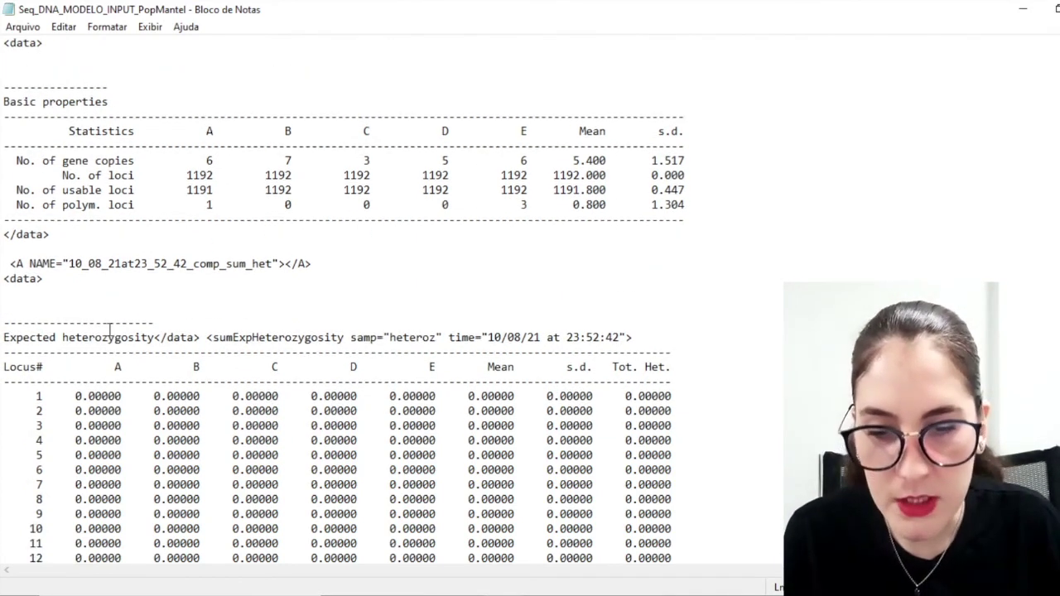
drag(30, 293, 6, 293)
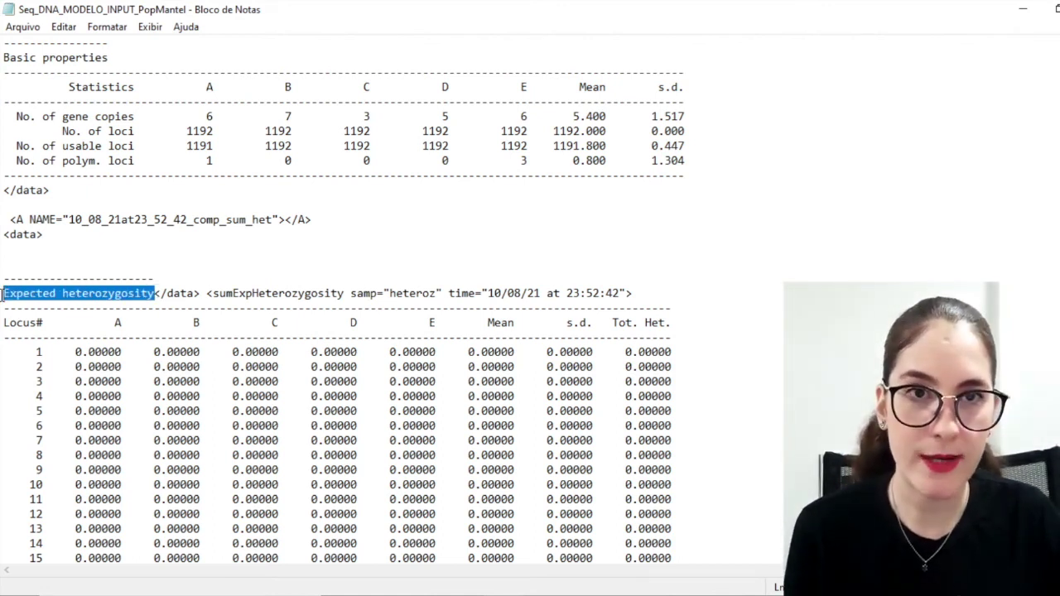
click(7, 295)
double_click(13, 294)
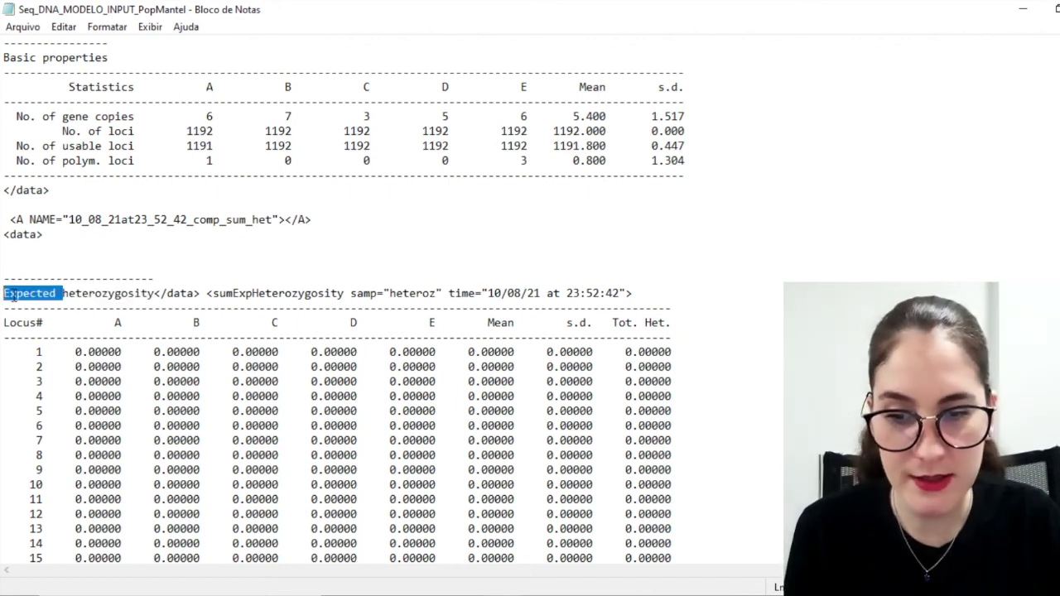
drag(156, 294, 4, 296)
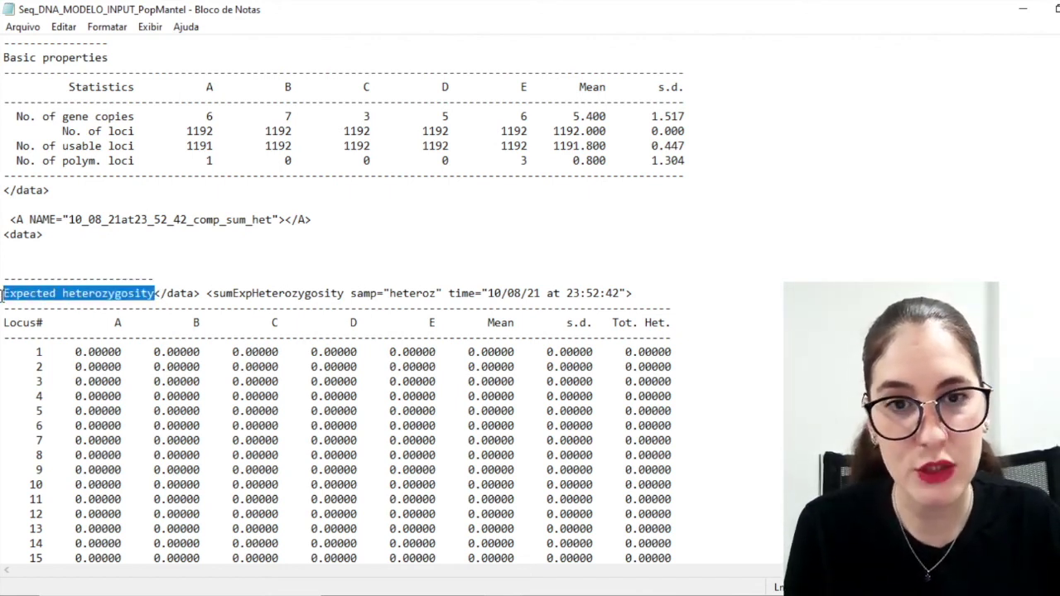
scroll(137, 356, down, 4)
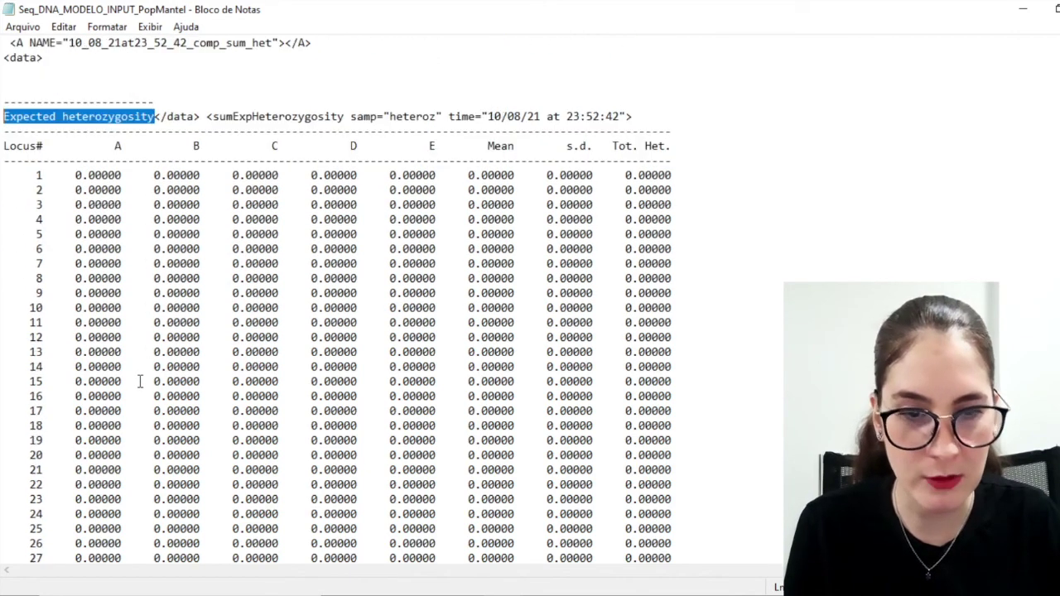
scroll(141, 368, up, 1)
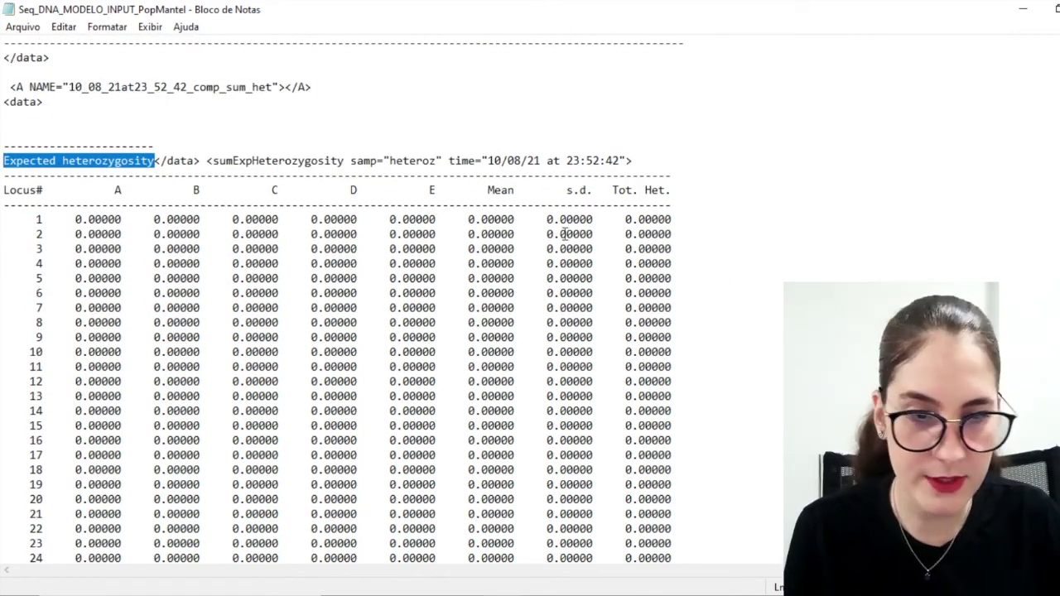
scroll(515, 214, down, 20)
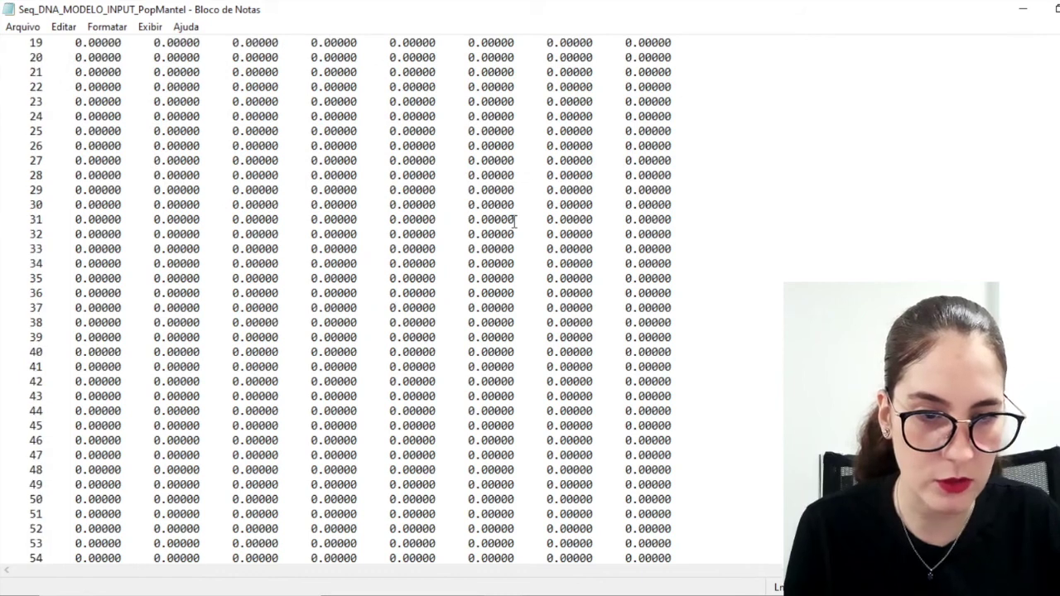